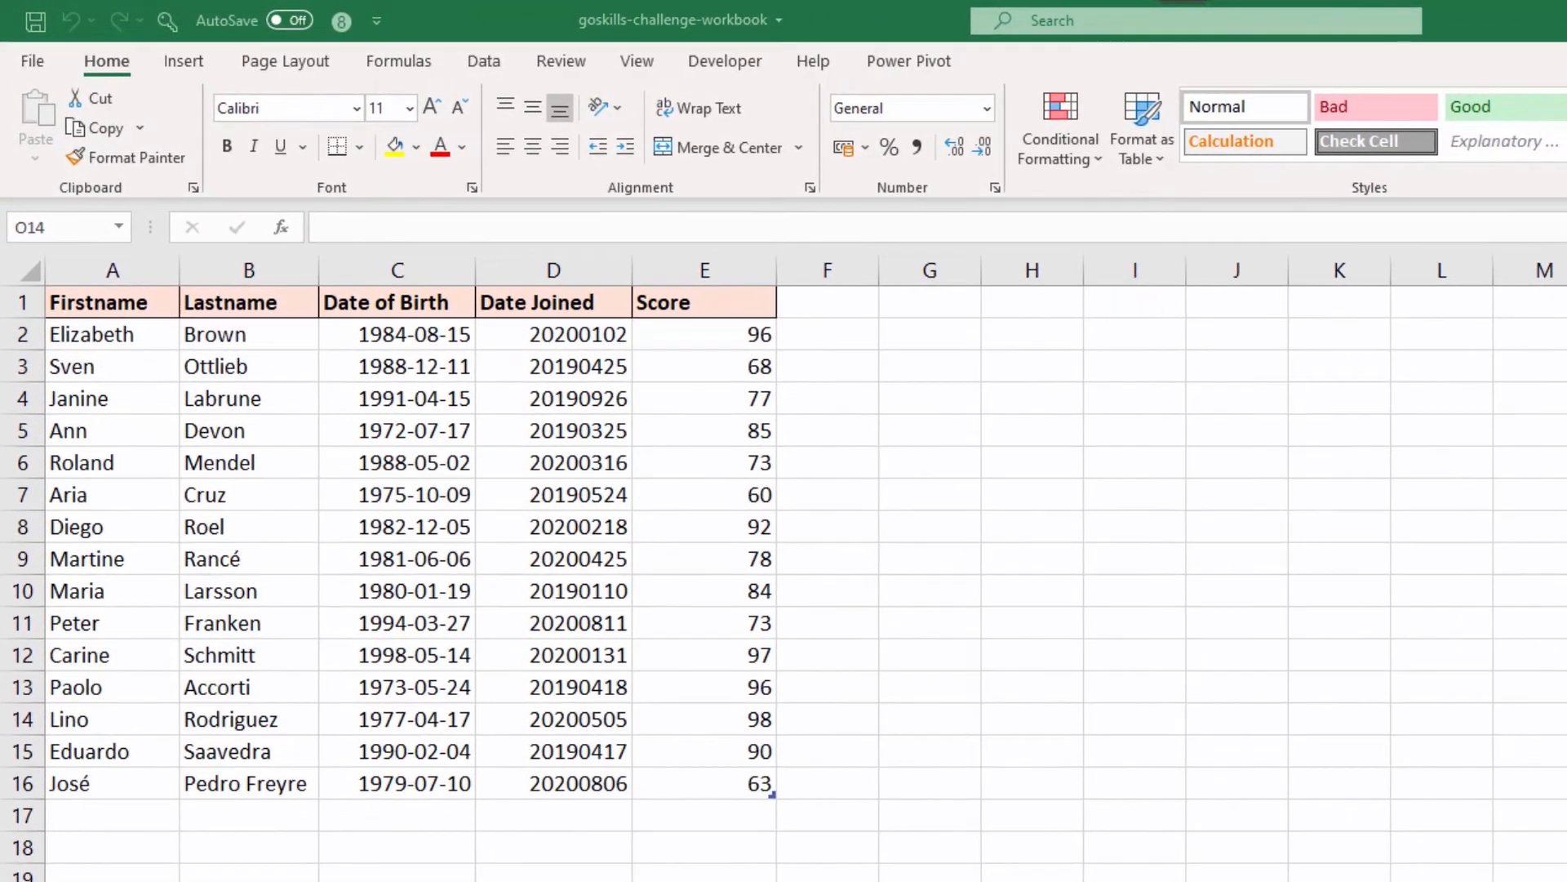
Step: Launch the Power Query Editor and preview the Test1 and Test2 queries
left_click(489, 68)
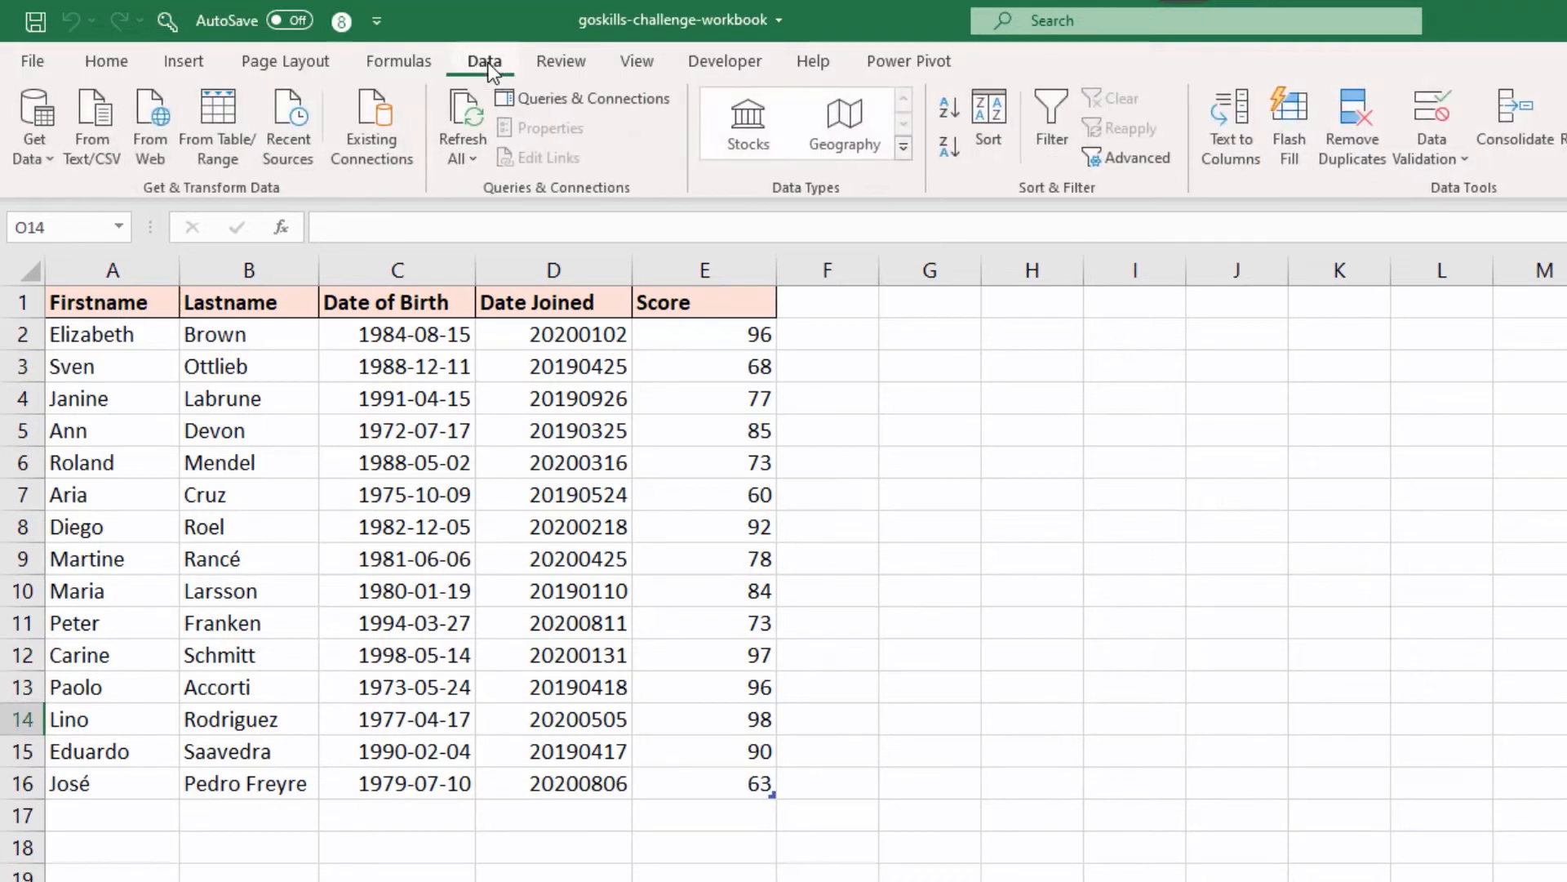
left_click(48, 153)
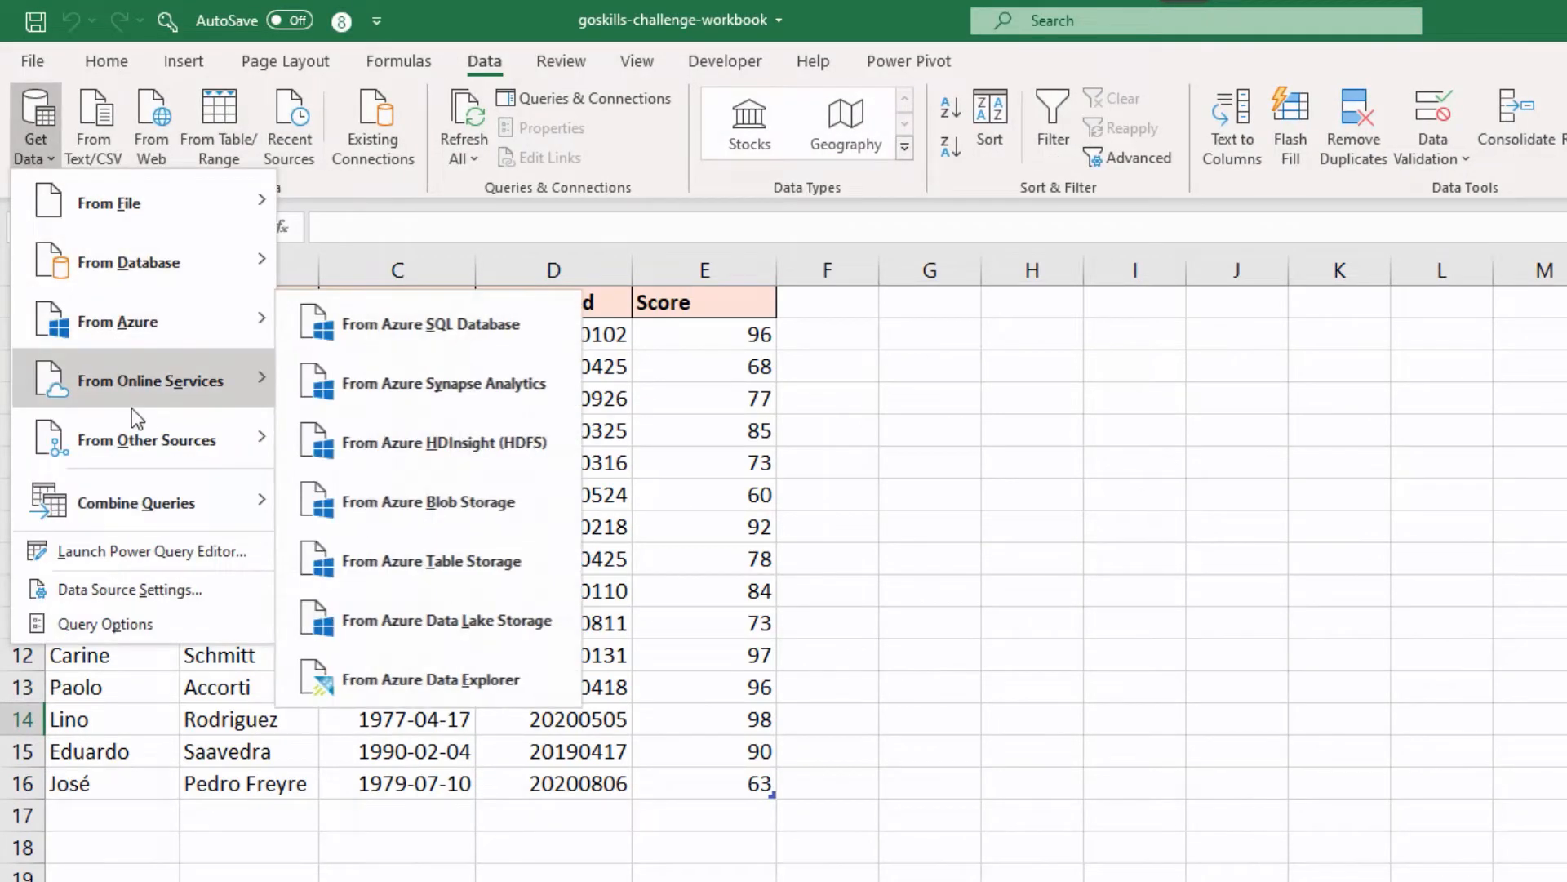
left_click(121, 551)
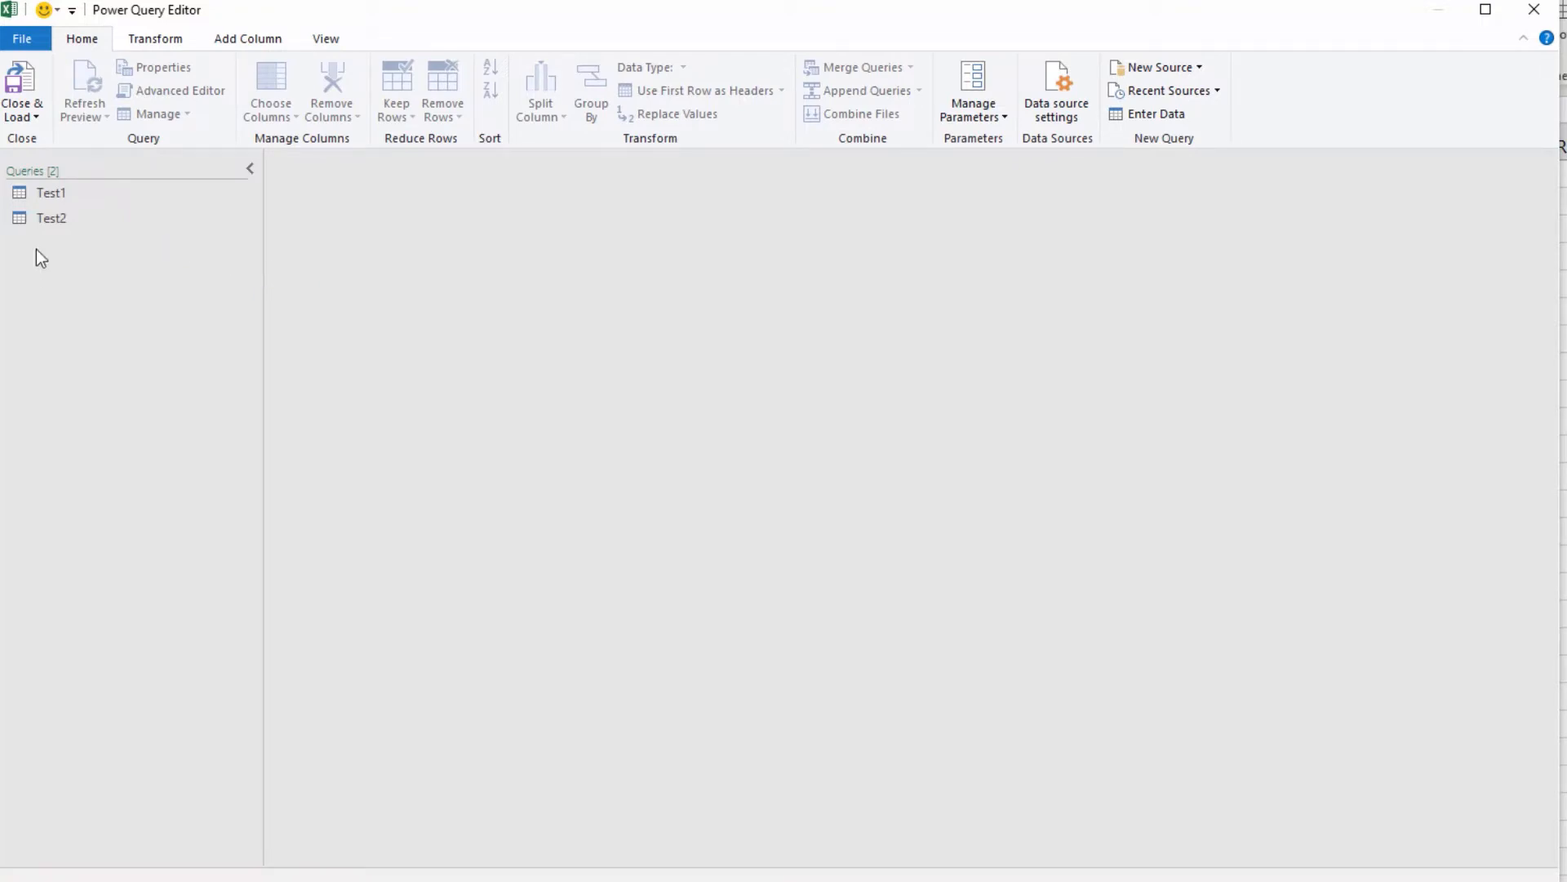
left_click(53, 196)
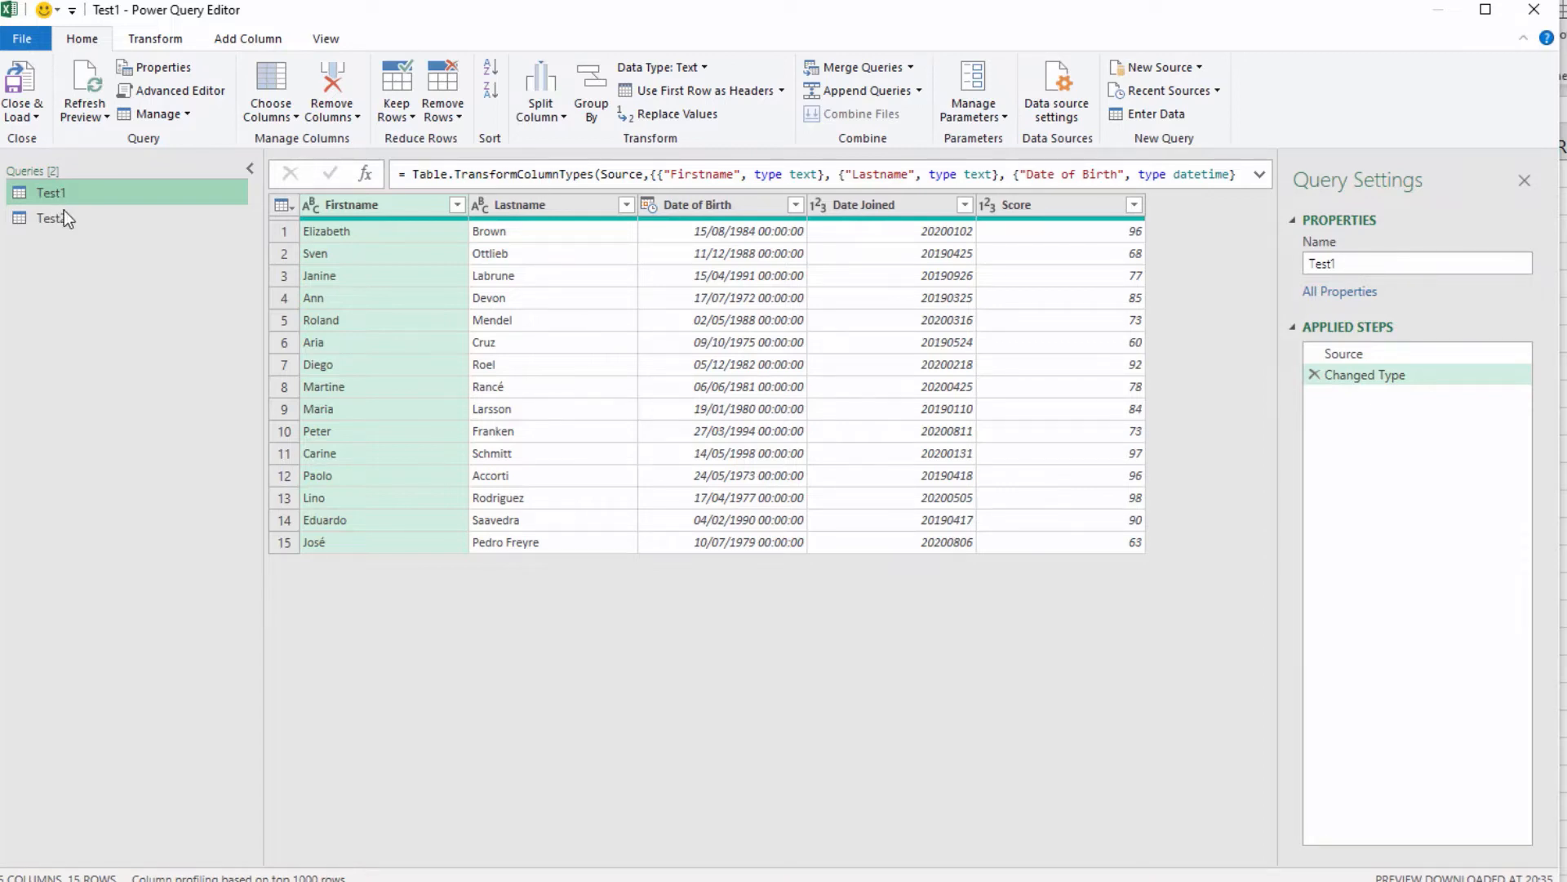
left_click(65, 214)
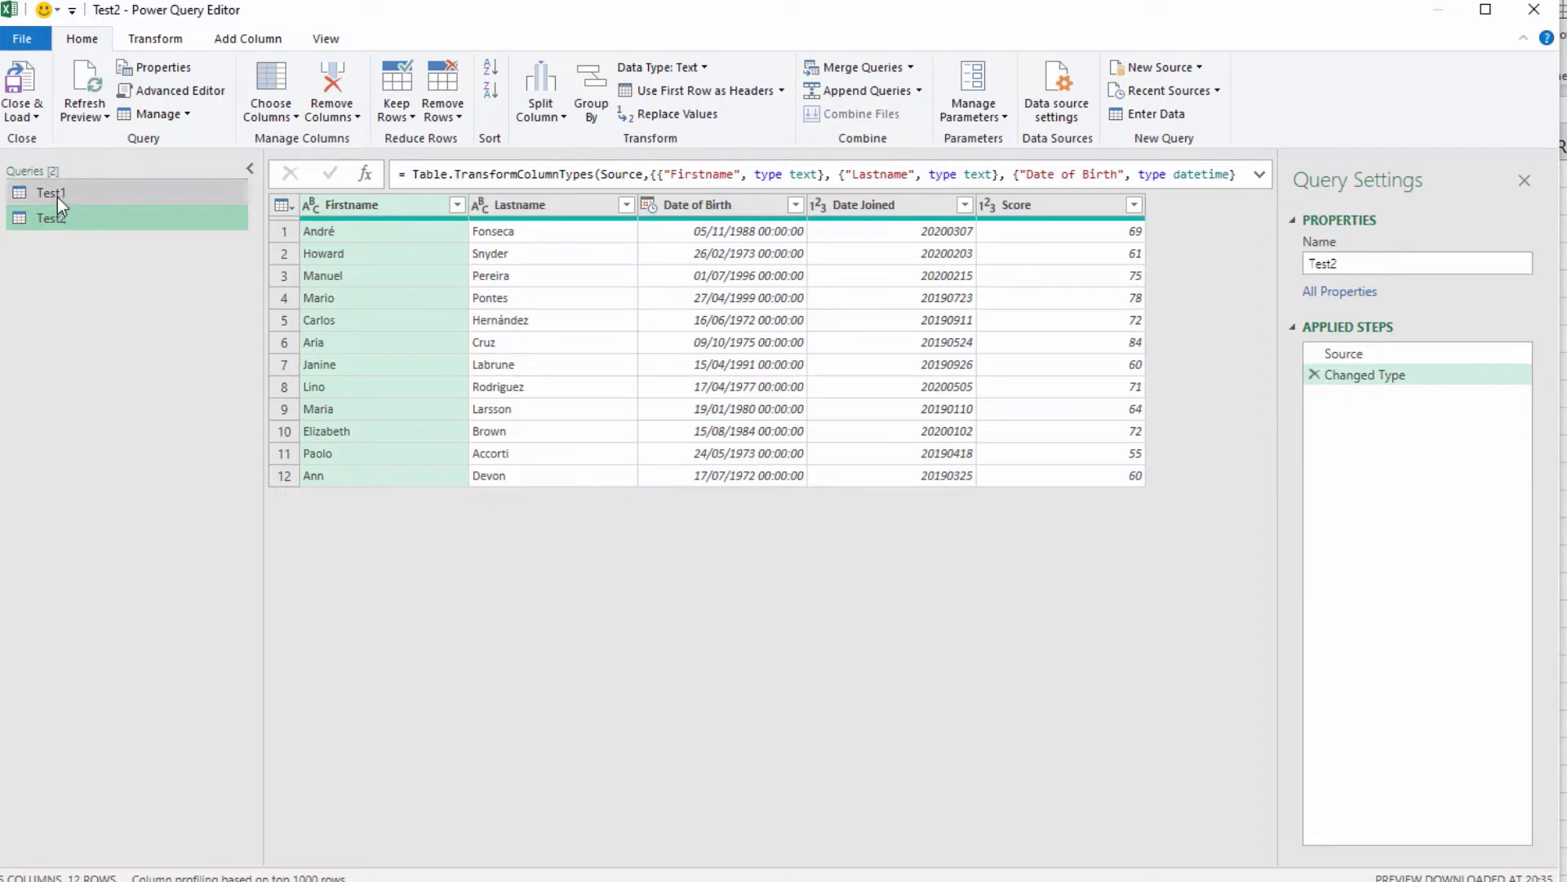
Step: Set up a merge as a new query with Test1 as the first table and Test2 as the second
left_click(58, 198)
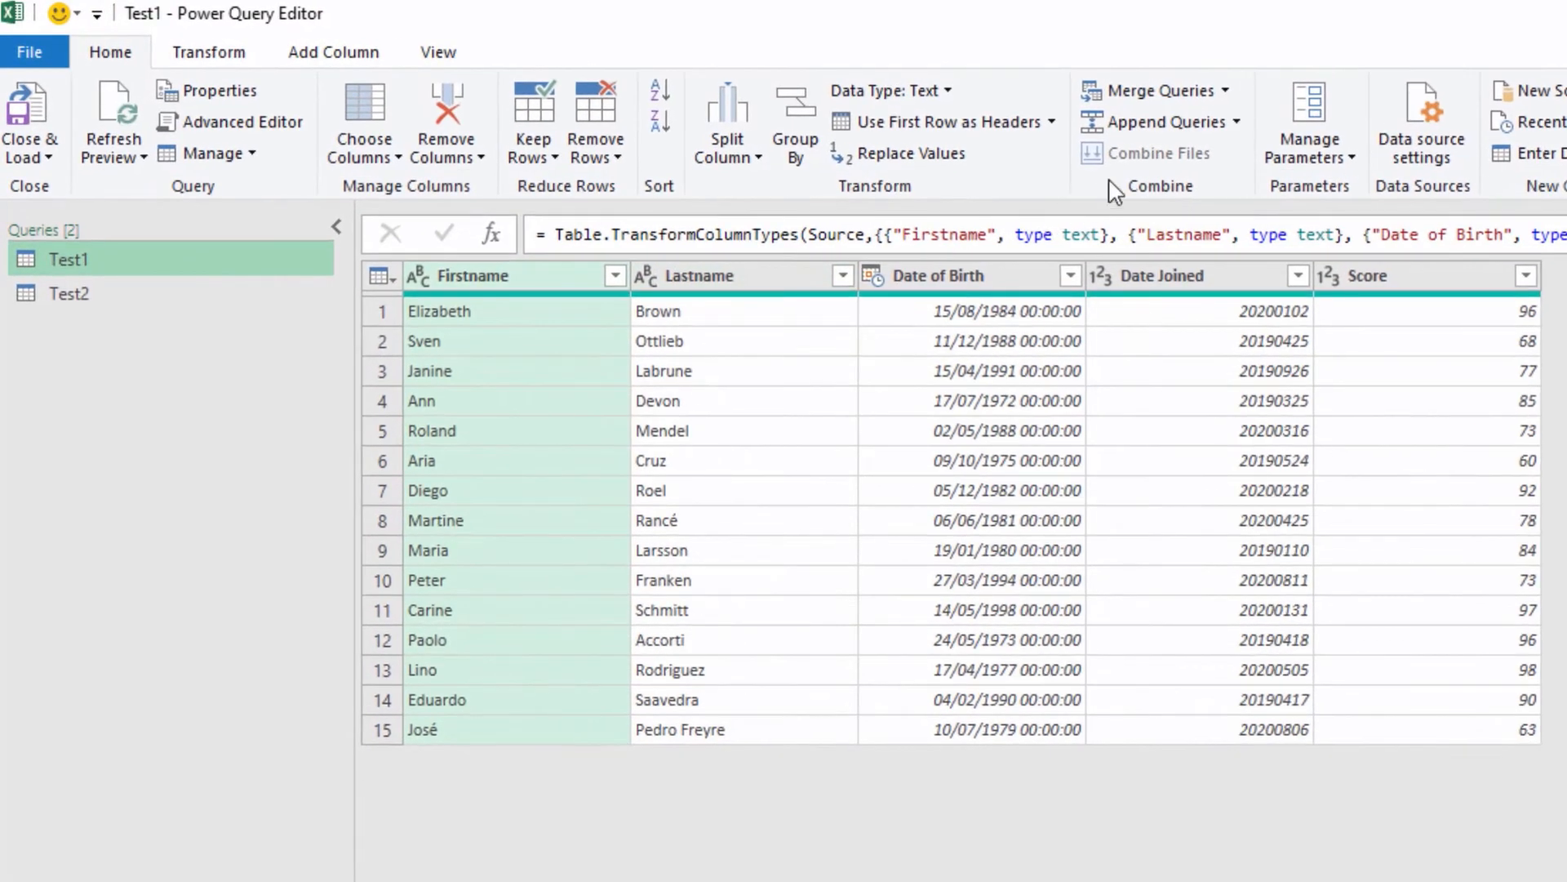
left_click(1226, 94)
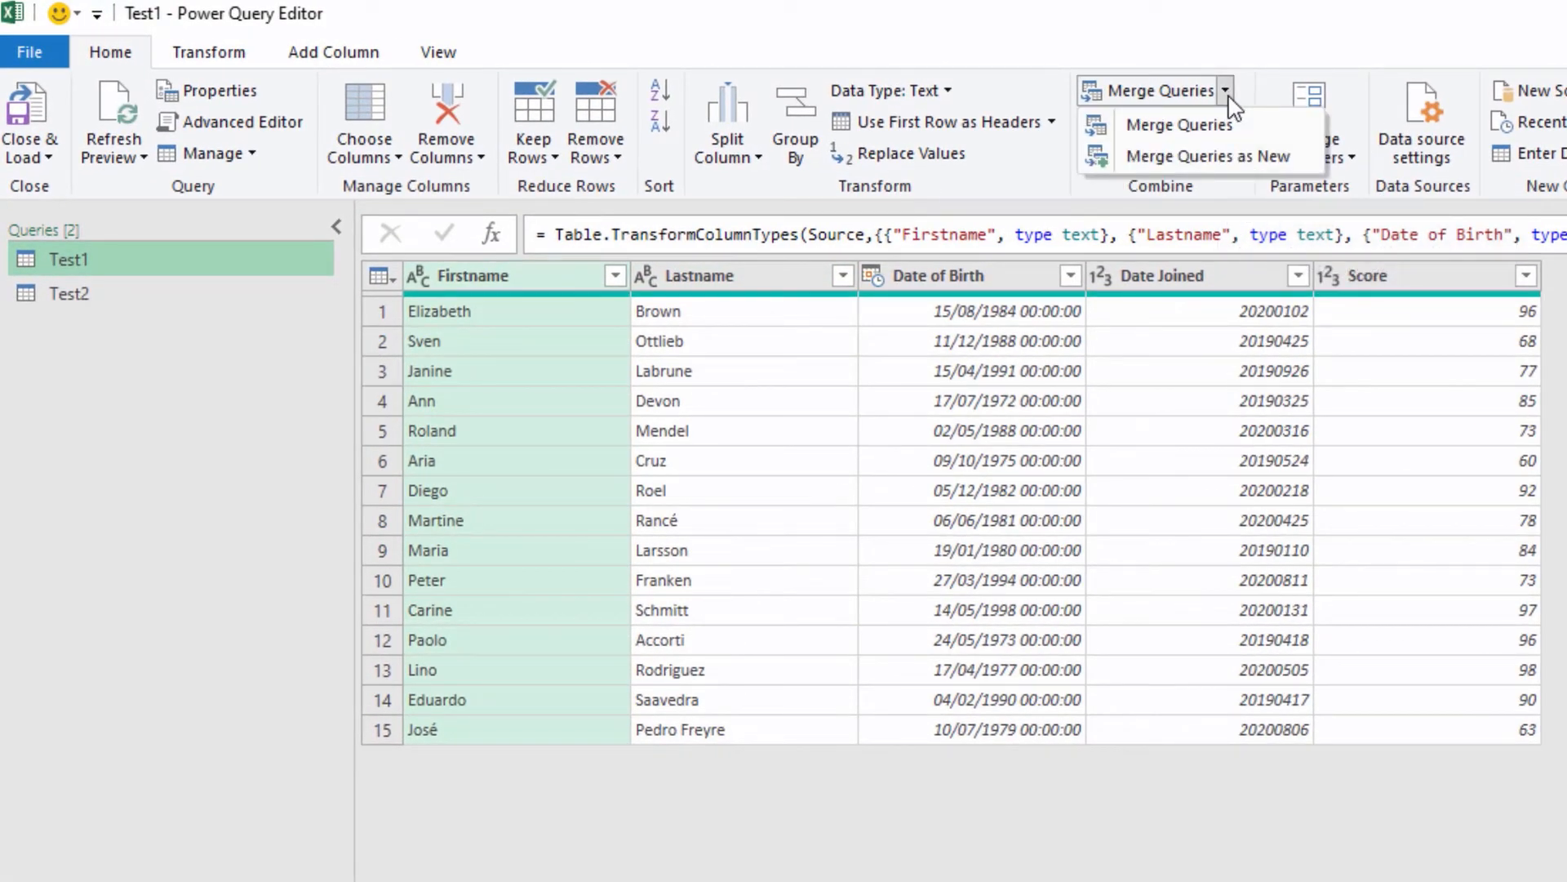
left_click(1240, 159)
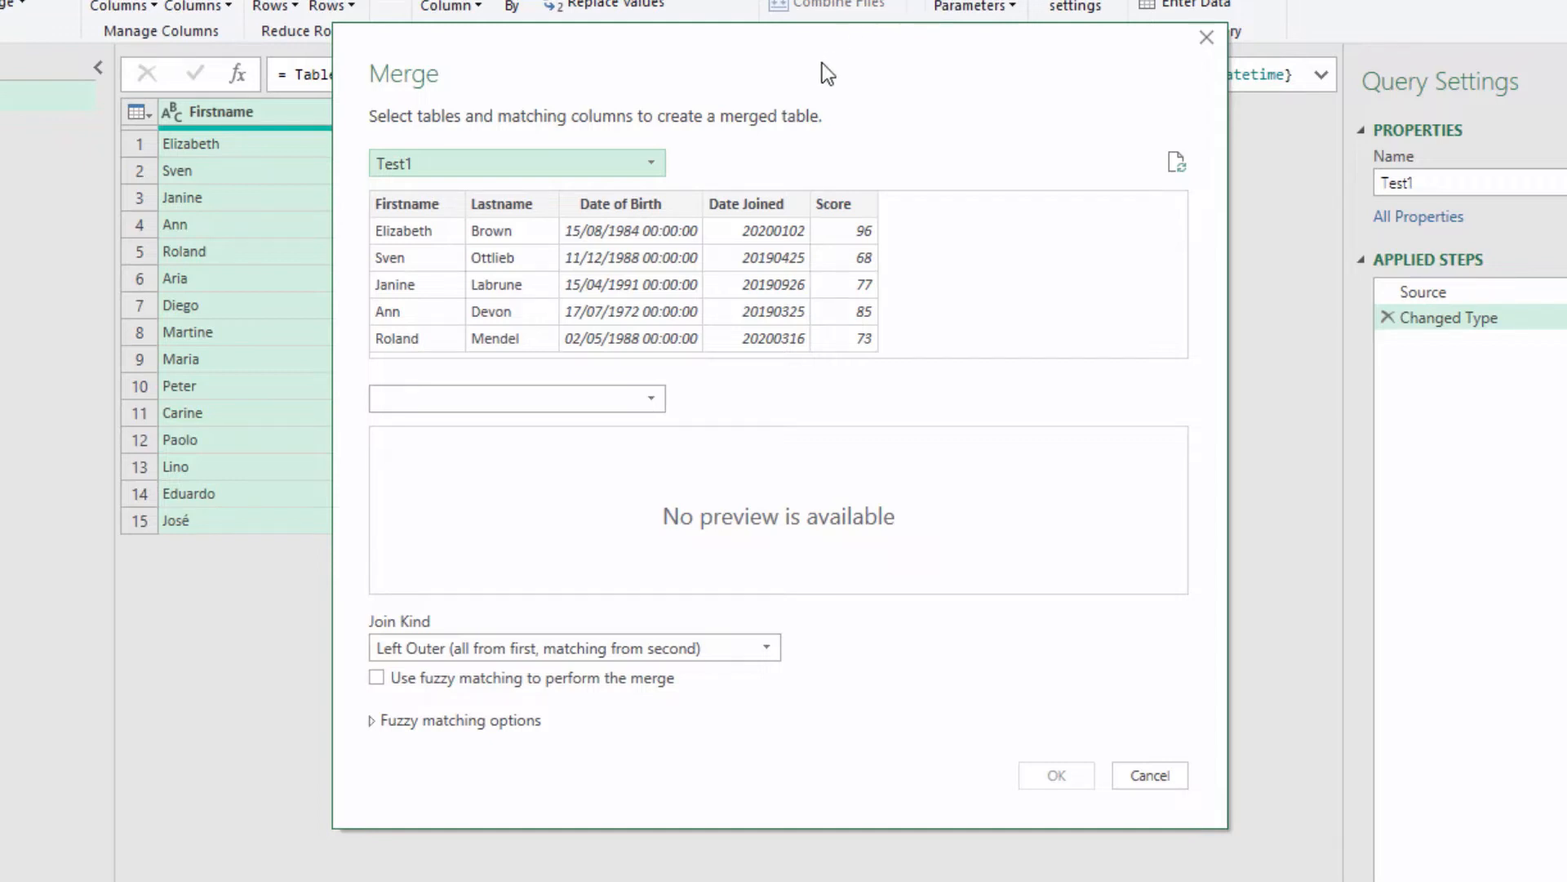
left_click(657, 398)
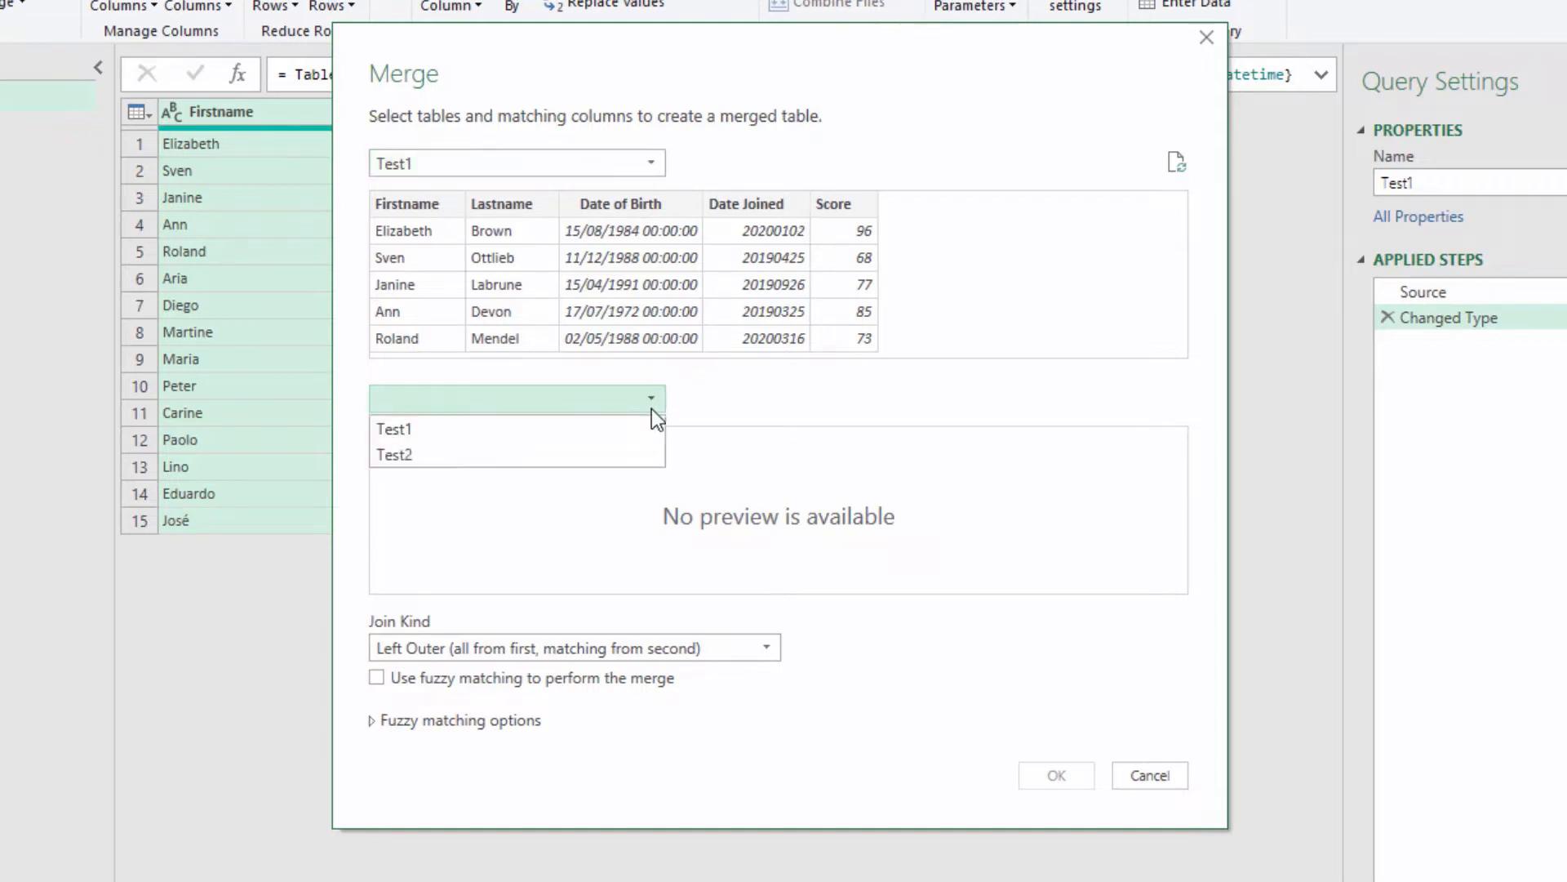
left_click(628, 456)
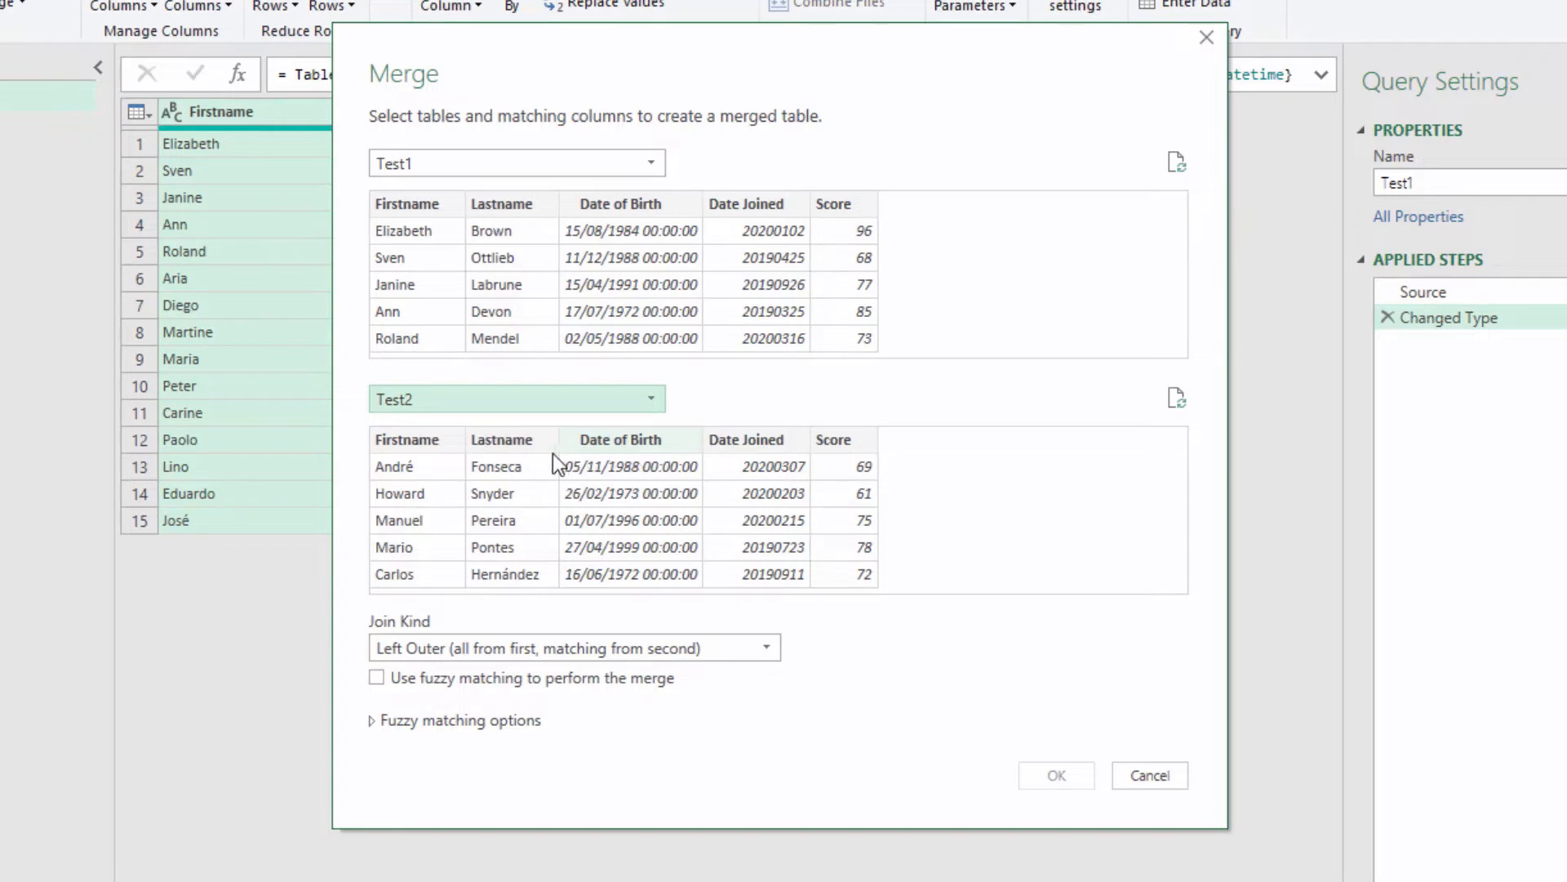
Step: Match the two tables on the Firstname and Lastname columns, in that order, in both Test1 and Test2
left_click(424, 209)
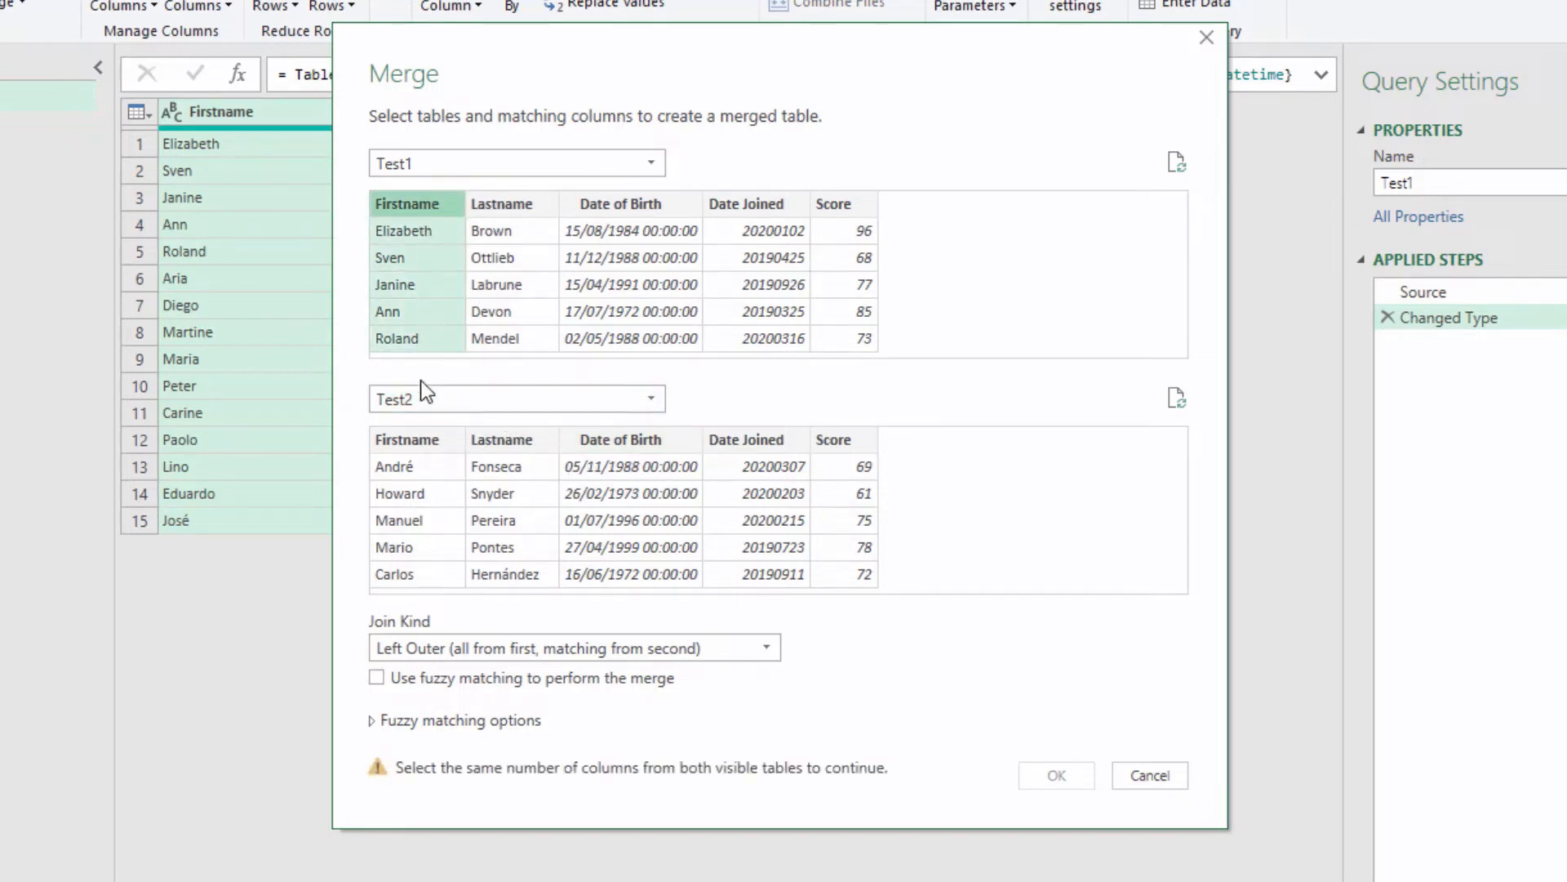
left_click(418, 448)
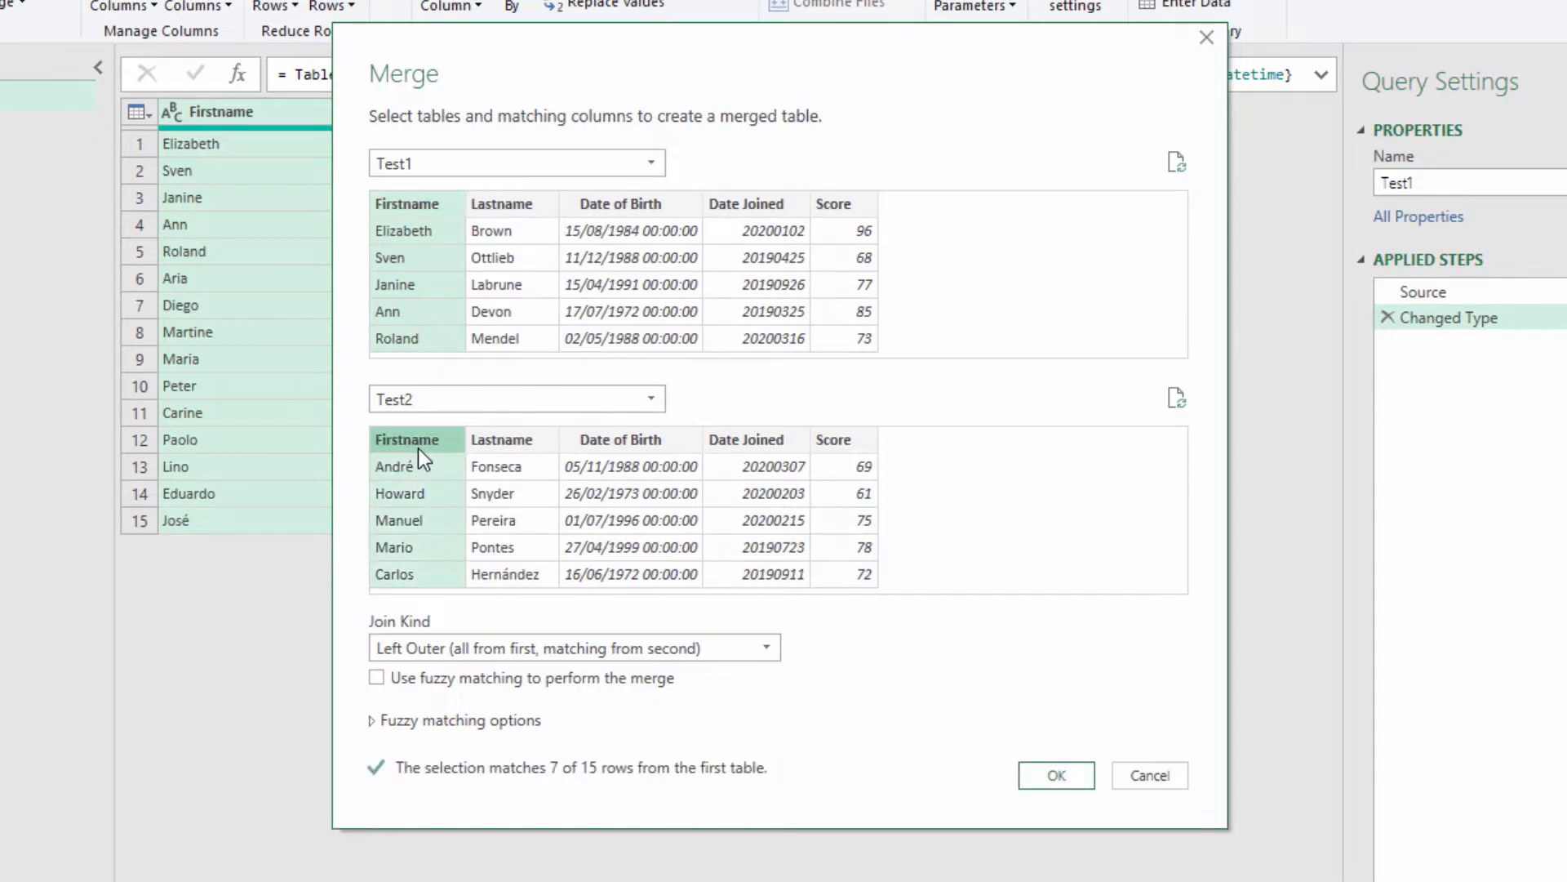
key("ctrl")
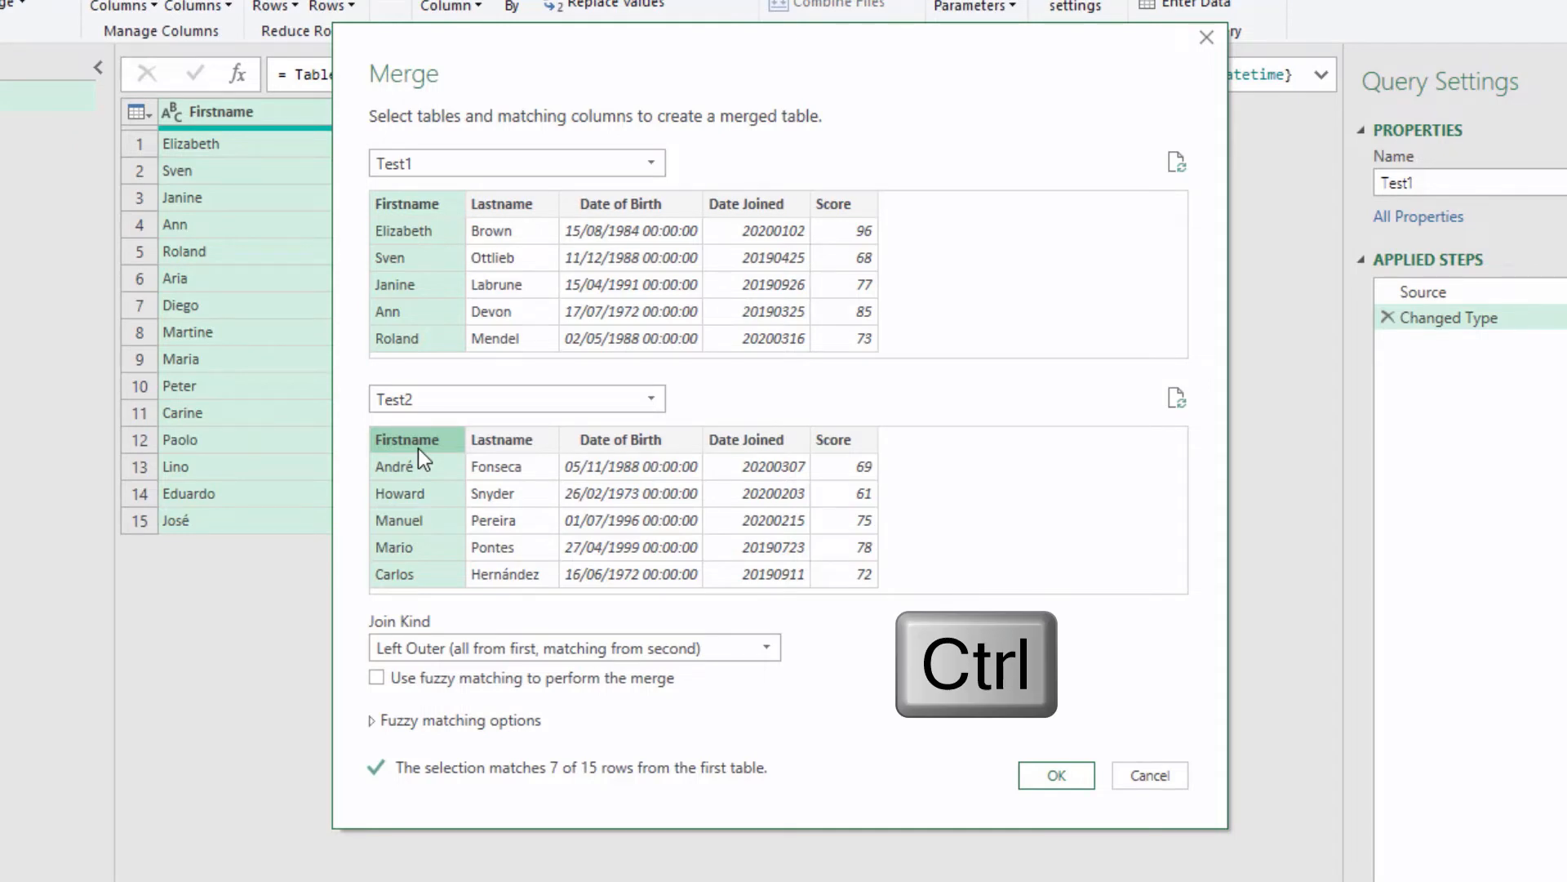
left_click(516, 209, "ctrl")
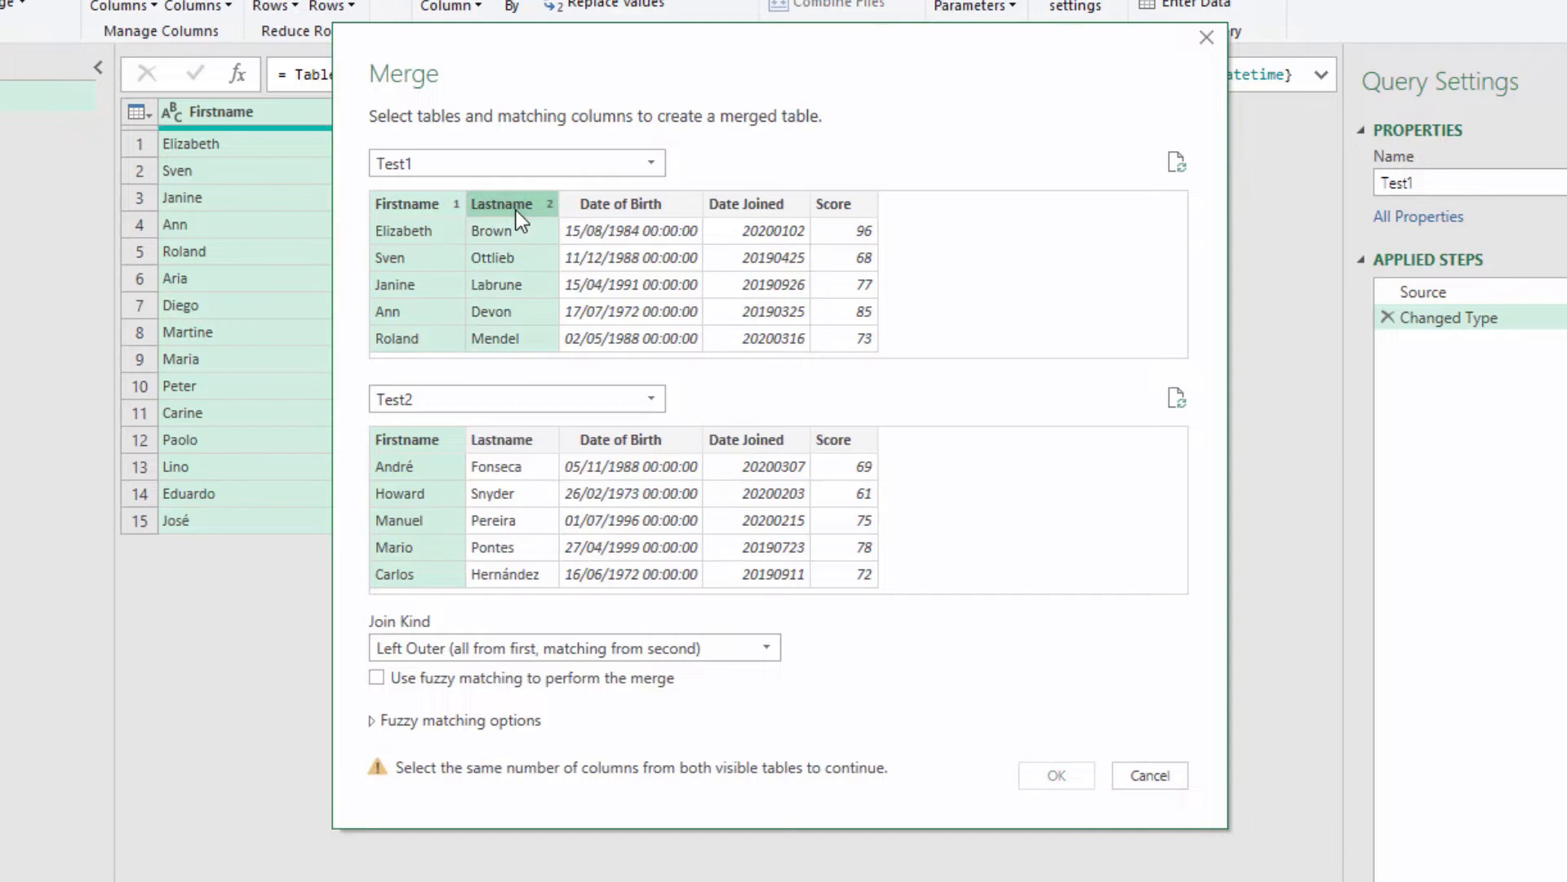
left_click(520, 443, "ctrl")
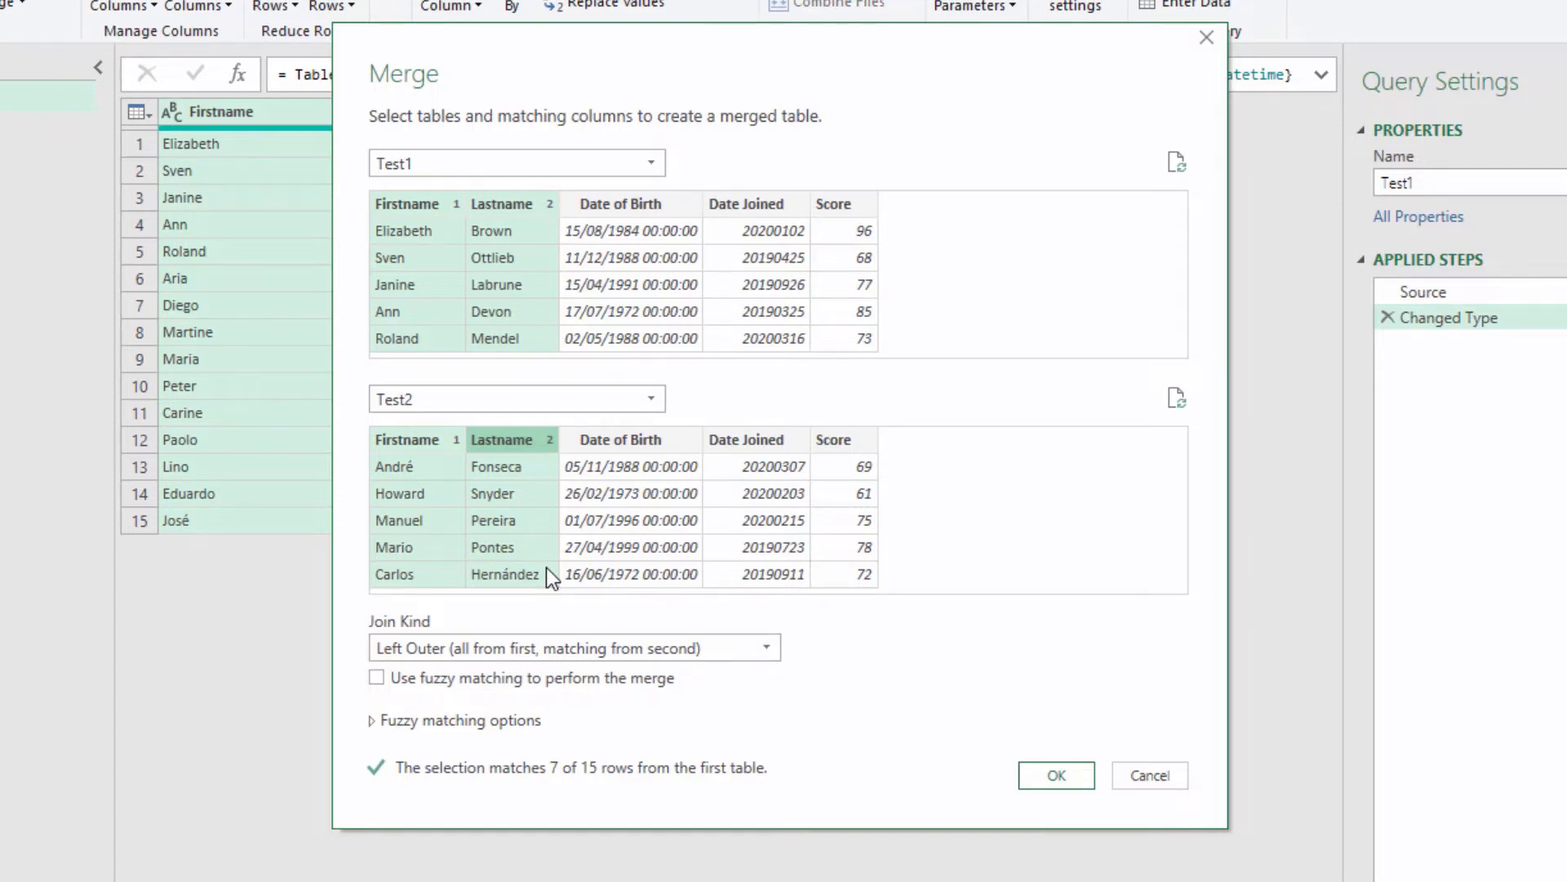
Step: Set the join kind to Inner (only matching rows) and create the merged query
left_click(550, 646)
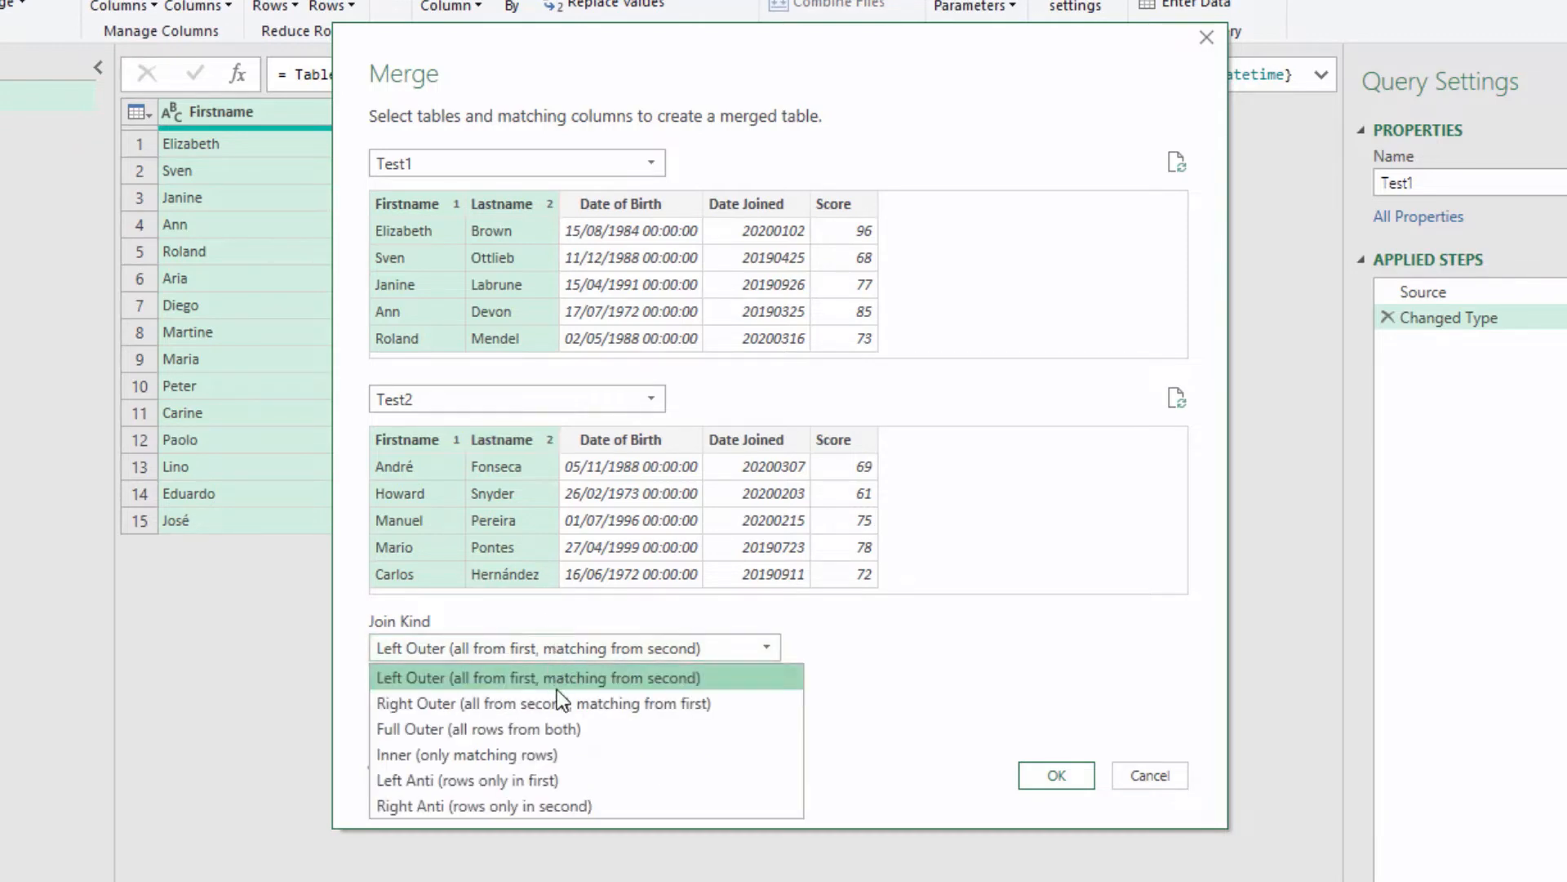
left_click(584, 755)
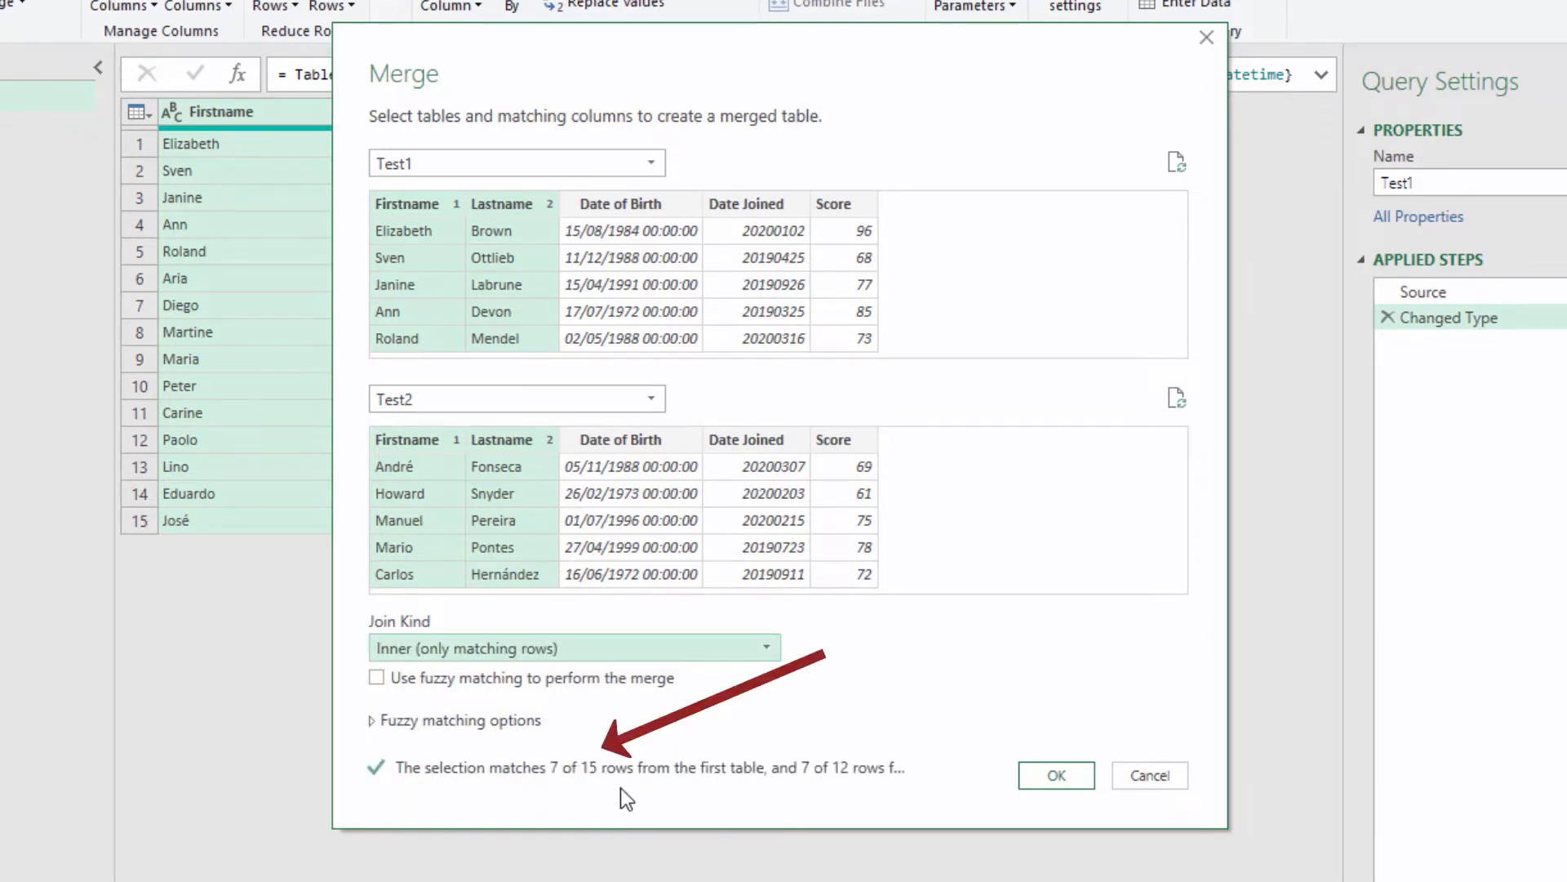
left_click(1025, 773)
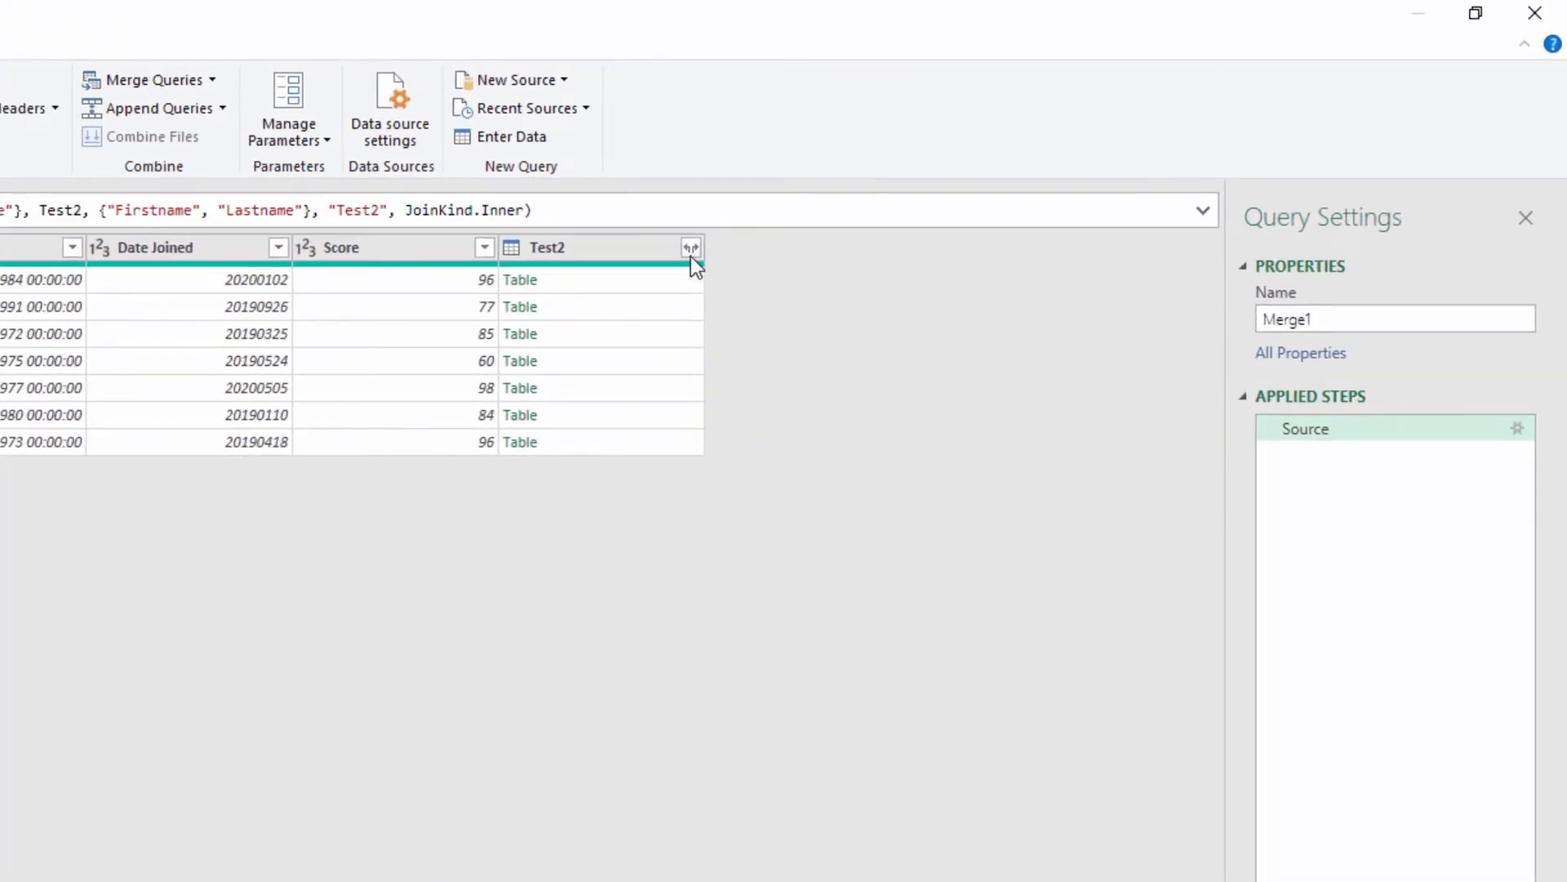
Step: Expand the Test2 column to include only the Score field, without using the original column name as prefix
left_click(691, 249)
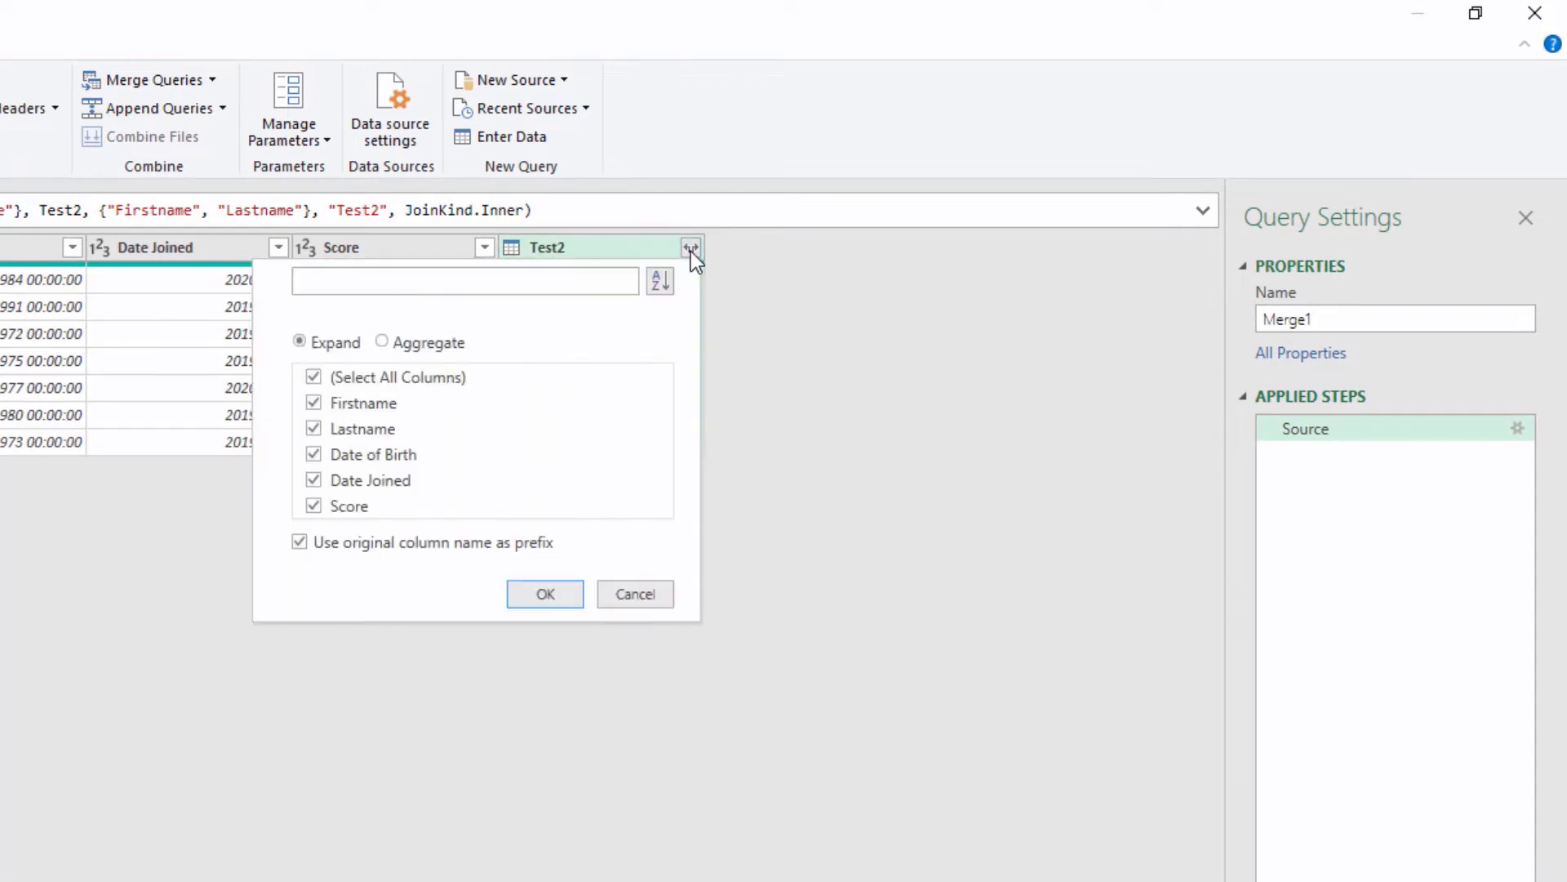
left_click(314, 404)
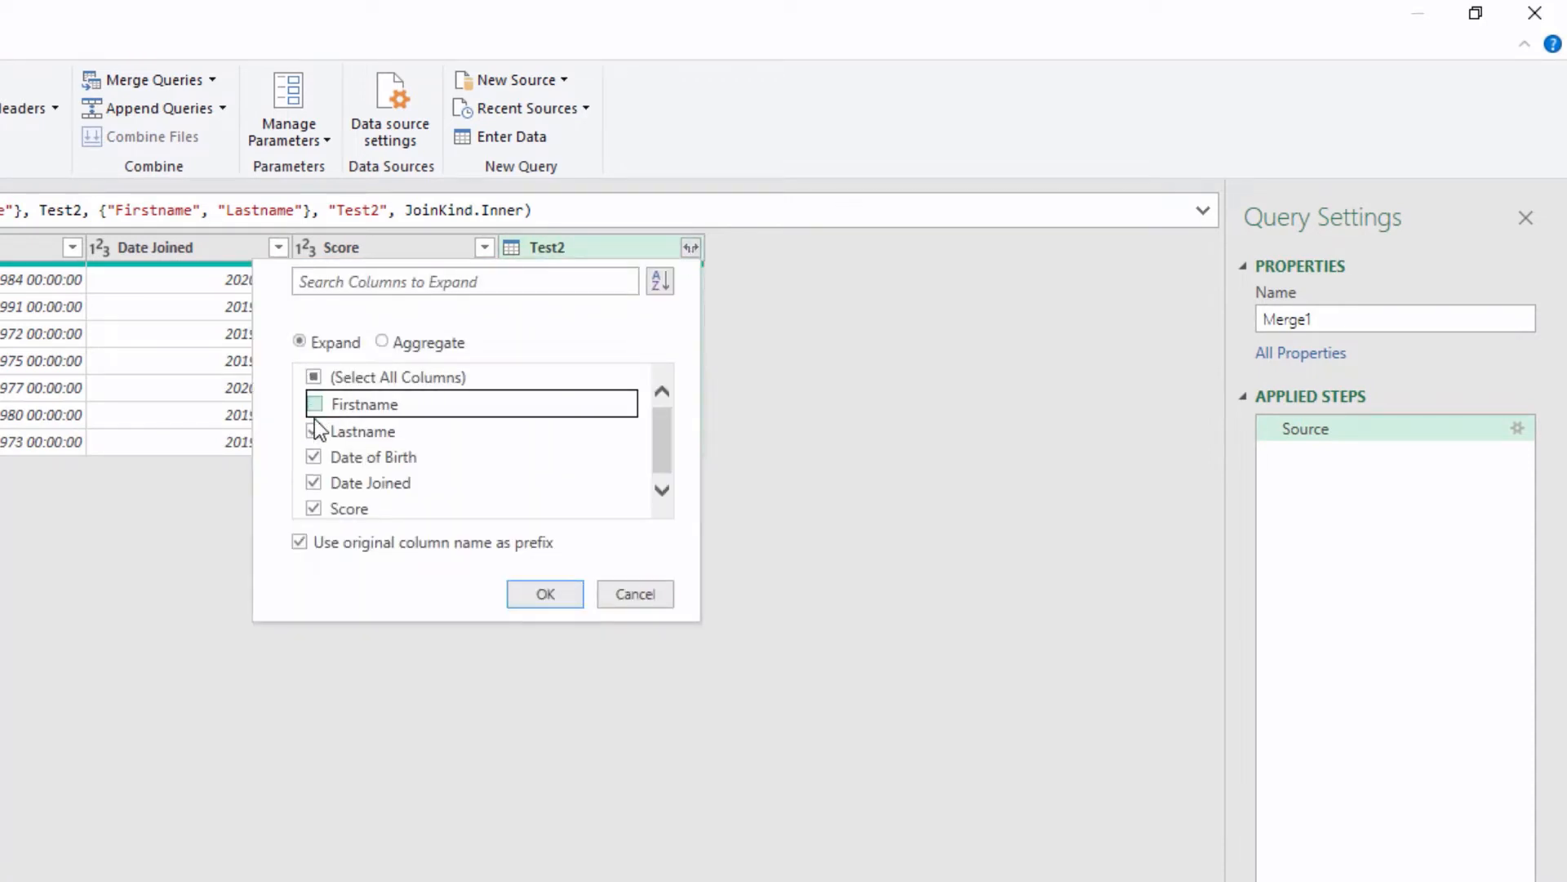
left_click(314, 431)
left_click(314, 455)
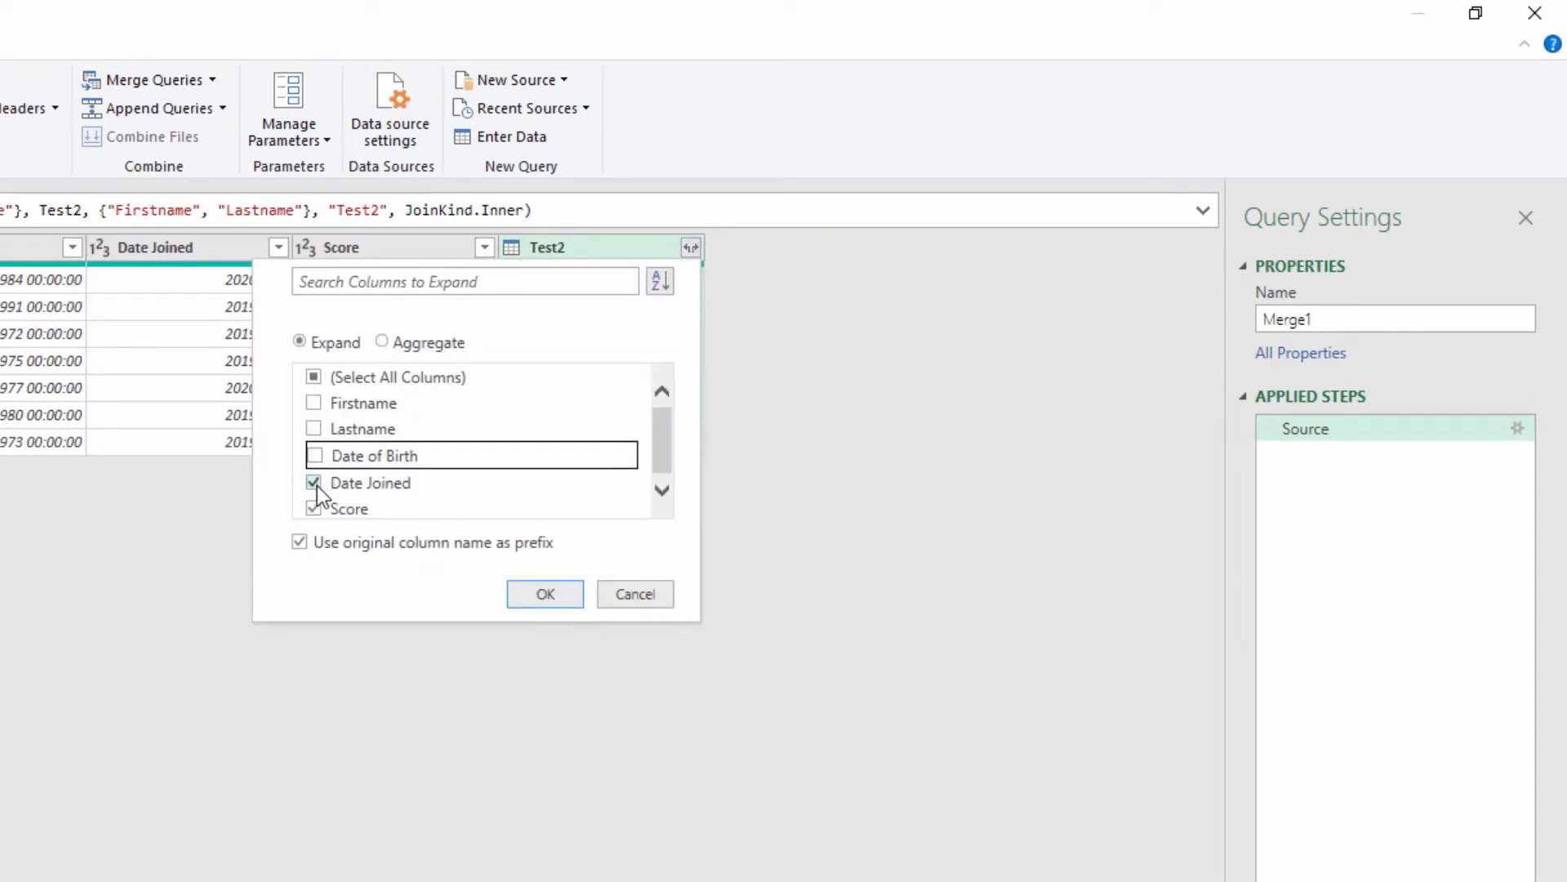
left_click(315, 483)
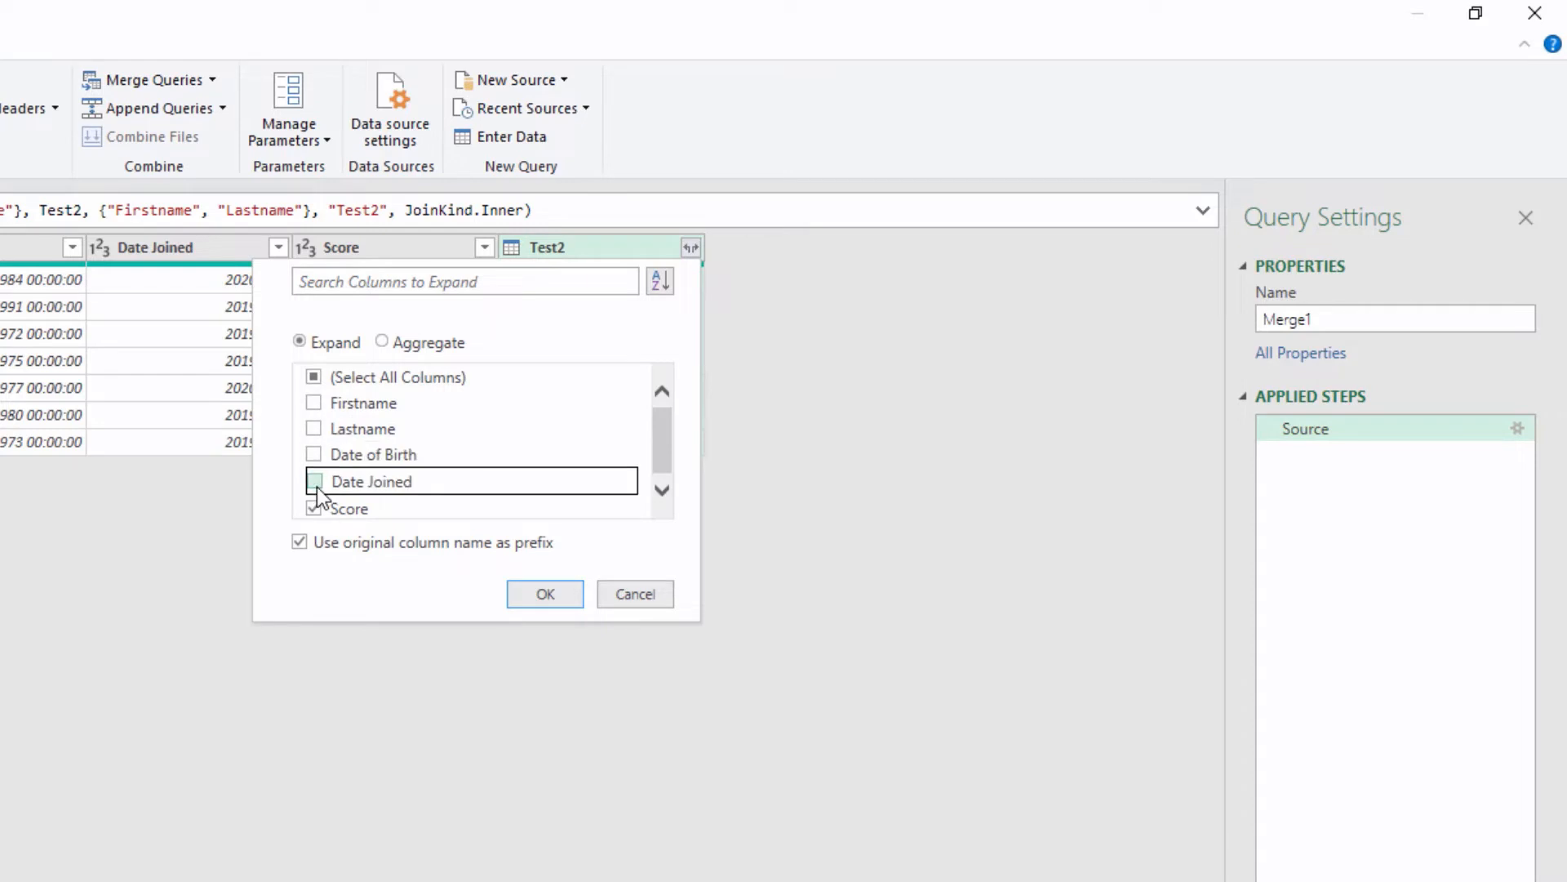
left_click(300, 543)
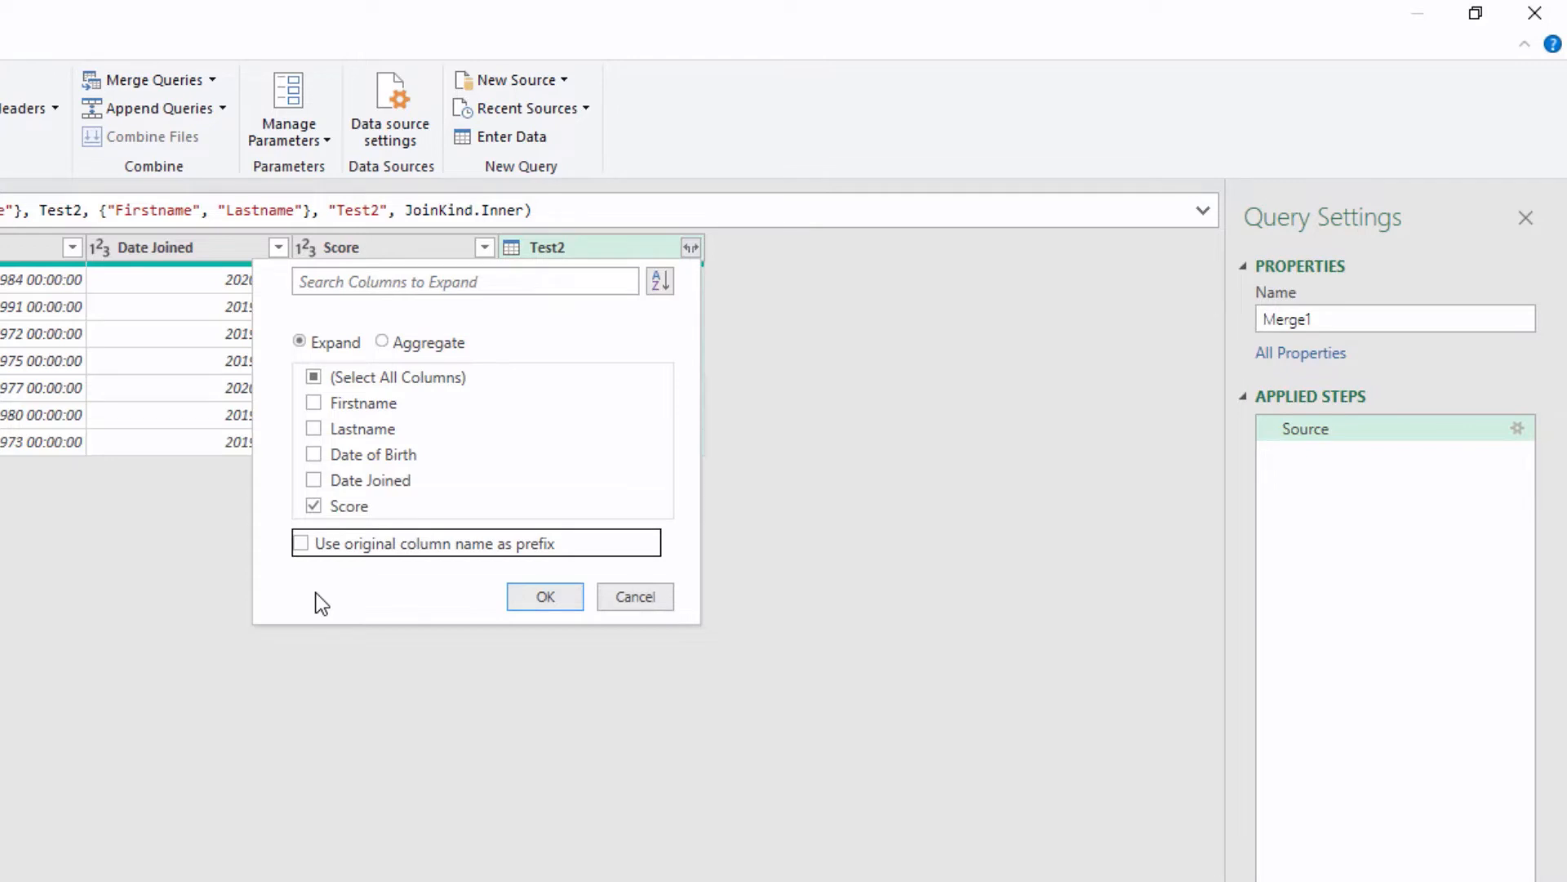
left_click(524, 603)
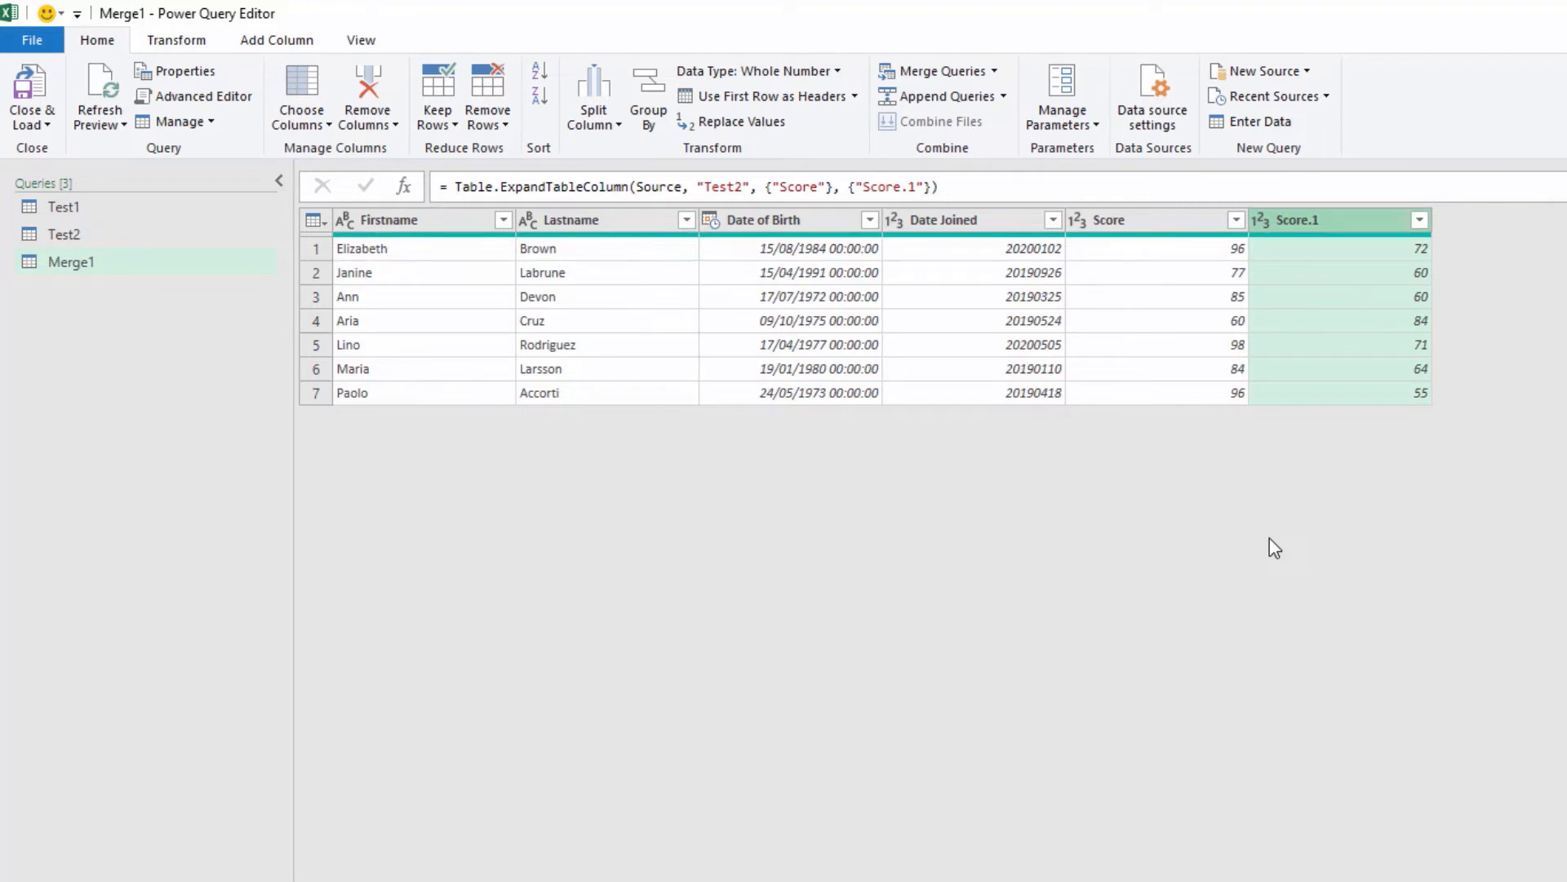
Step: Merge the Lastname and Firstname columns, in that order, into a column called Name with a custom comma-and-space separator
left_click(616, 224)
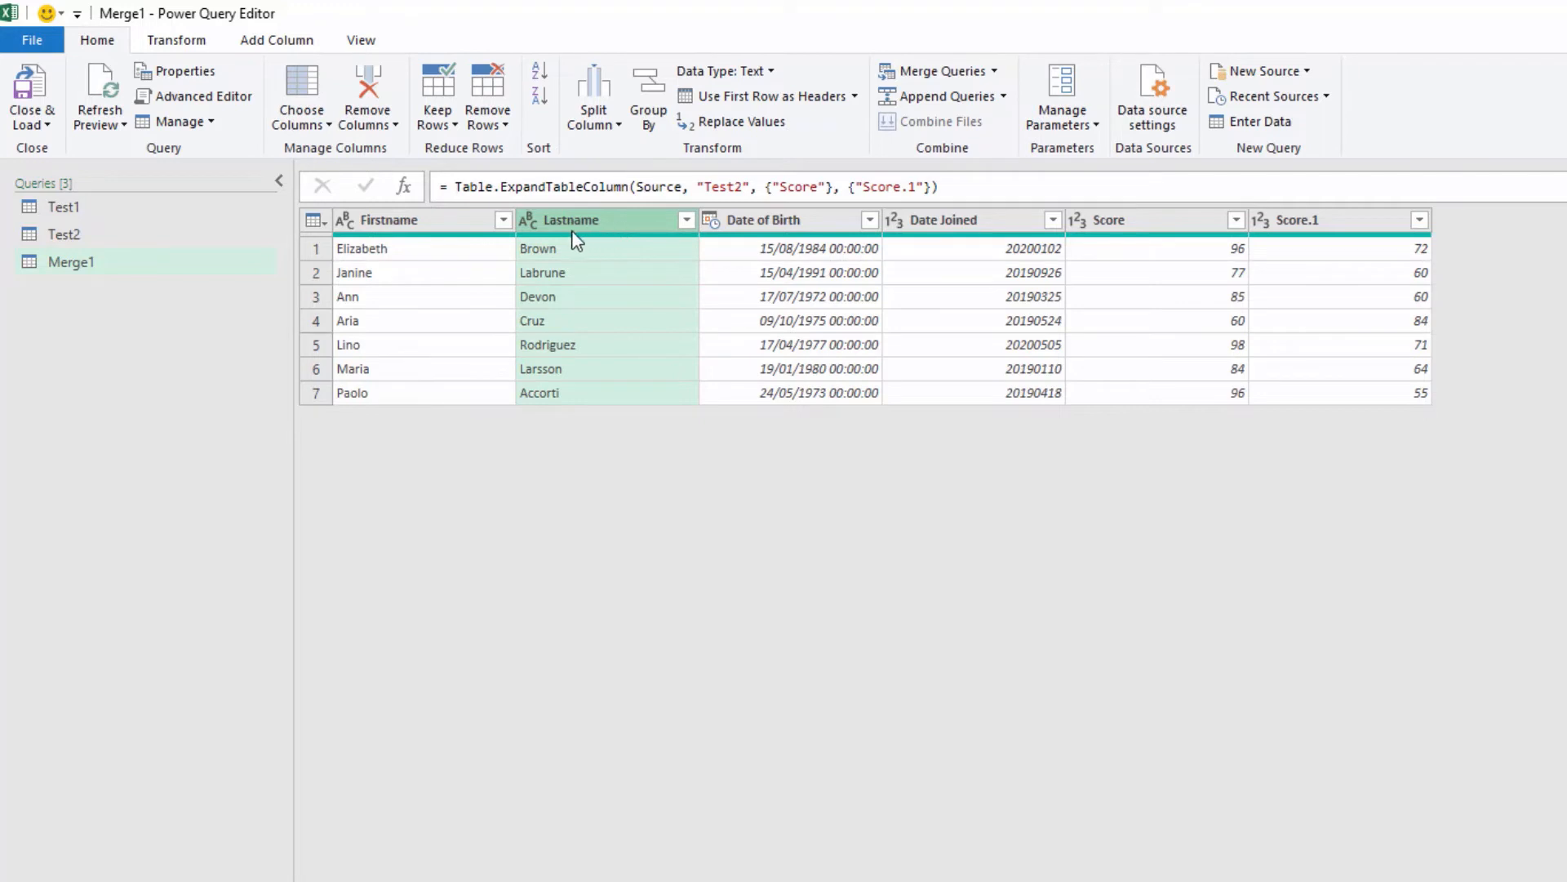
left_click(458, 235, "ctrl")
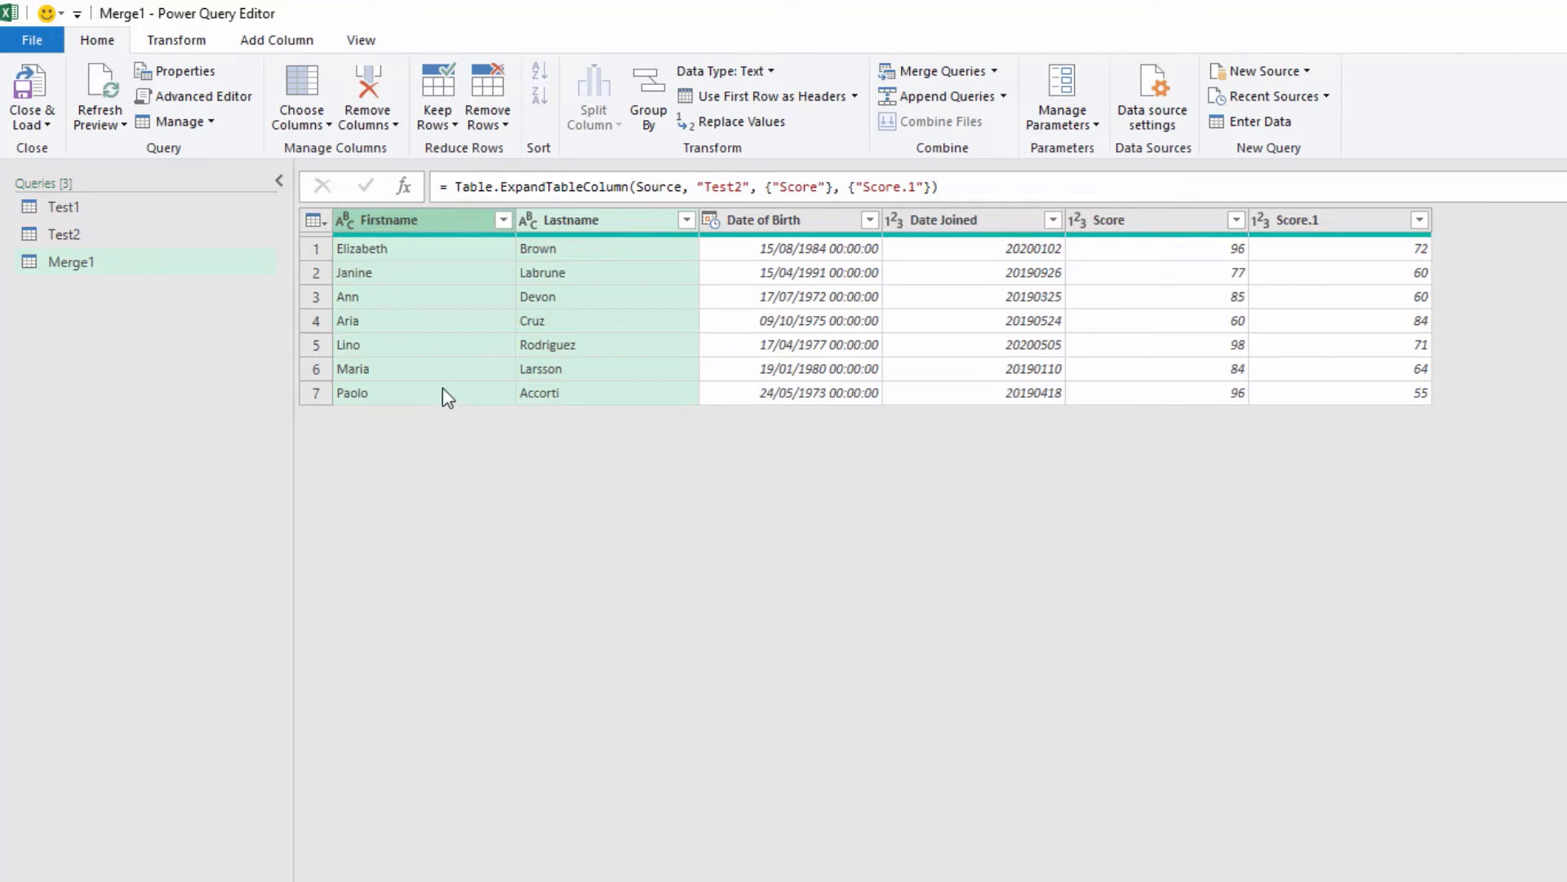
left_click(177, 41)
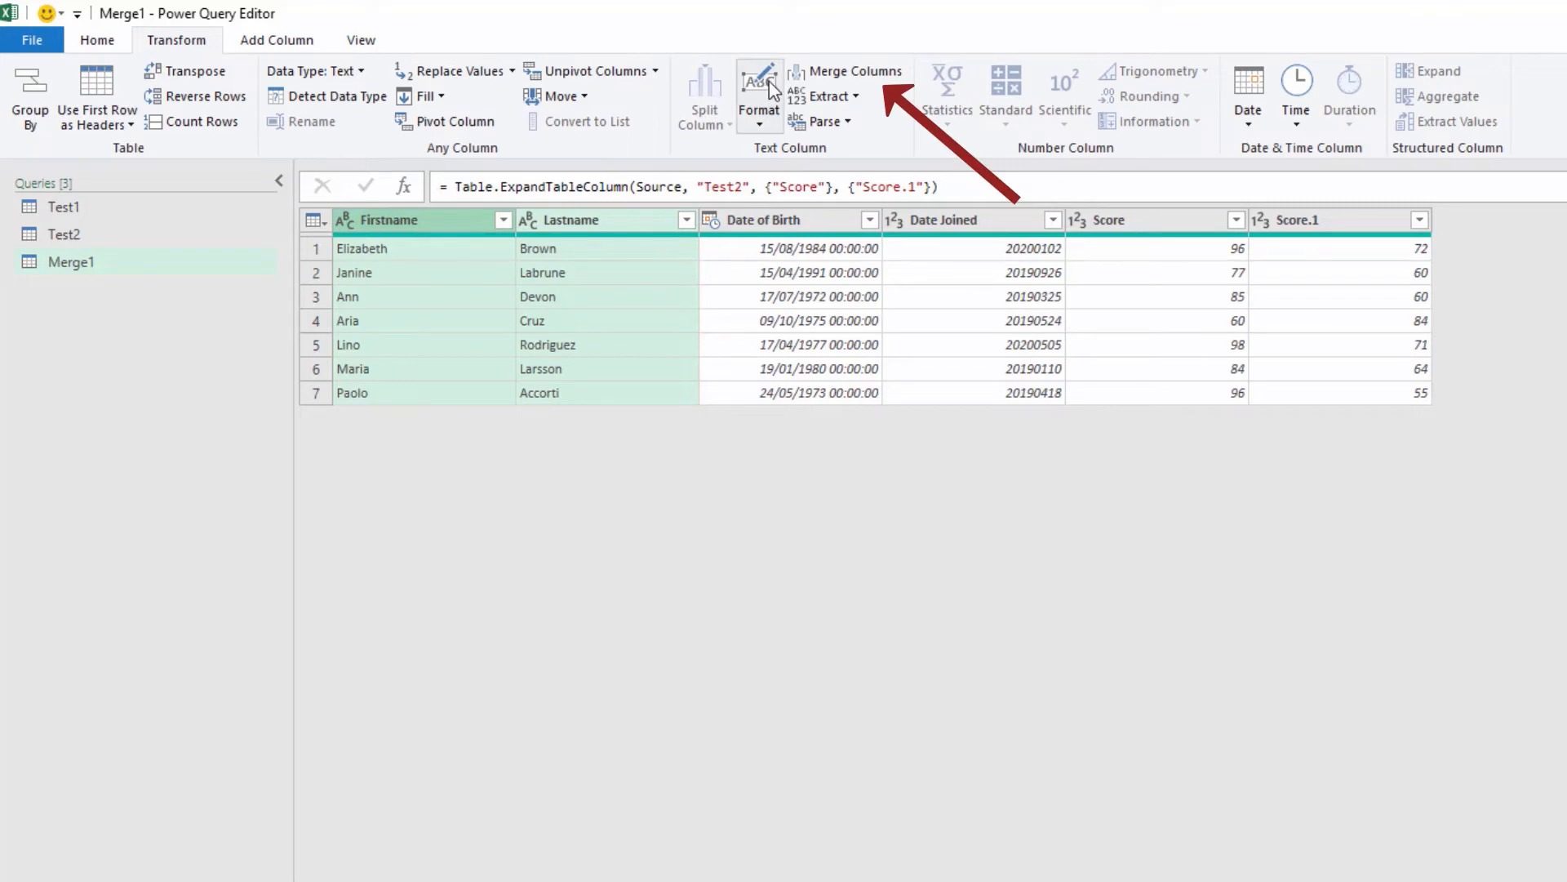
left_click(838, 71)
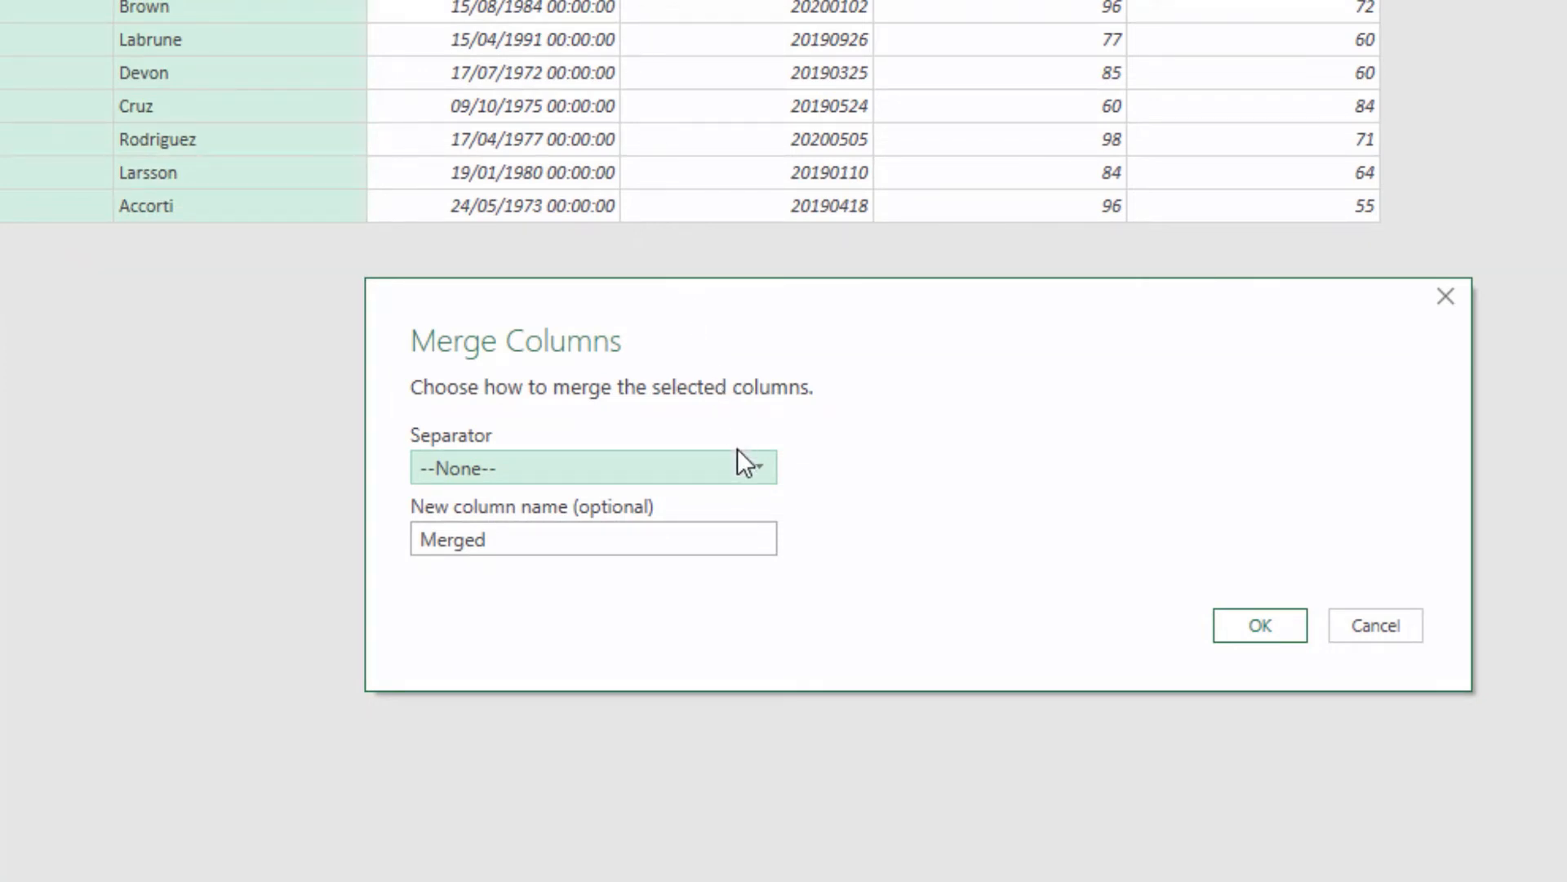
left_click(744, 471)
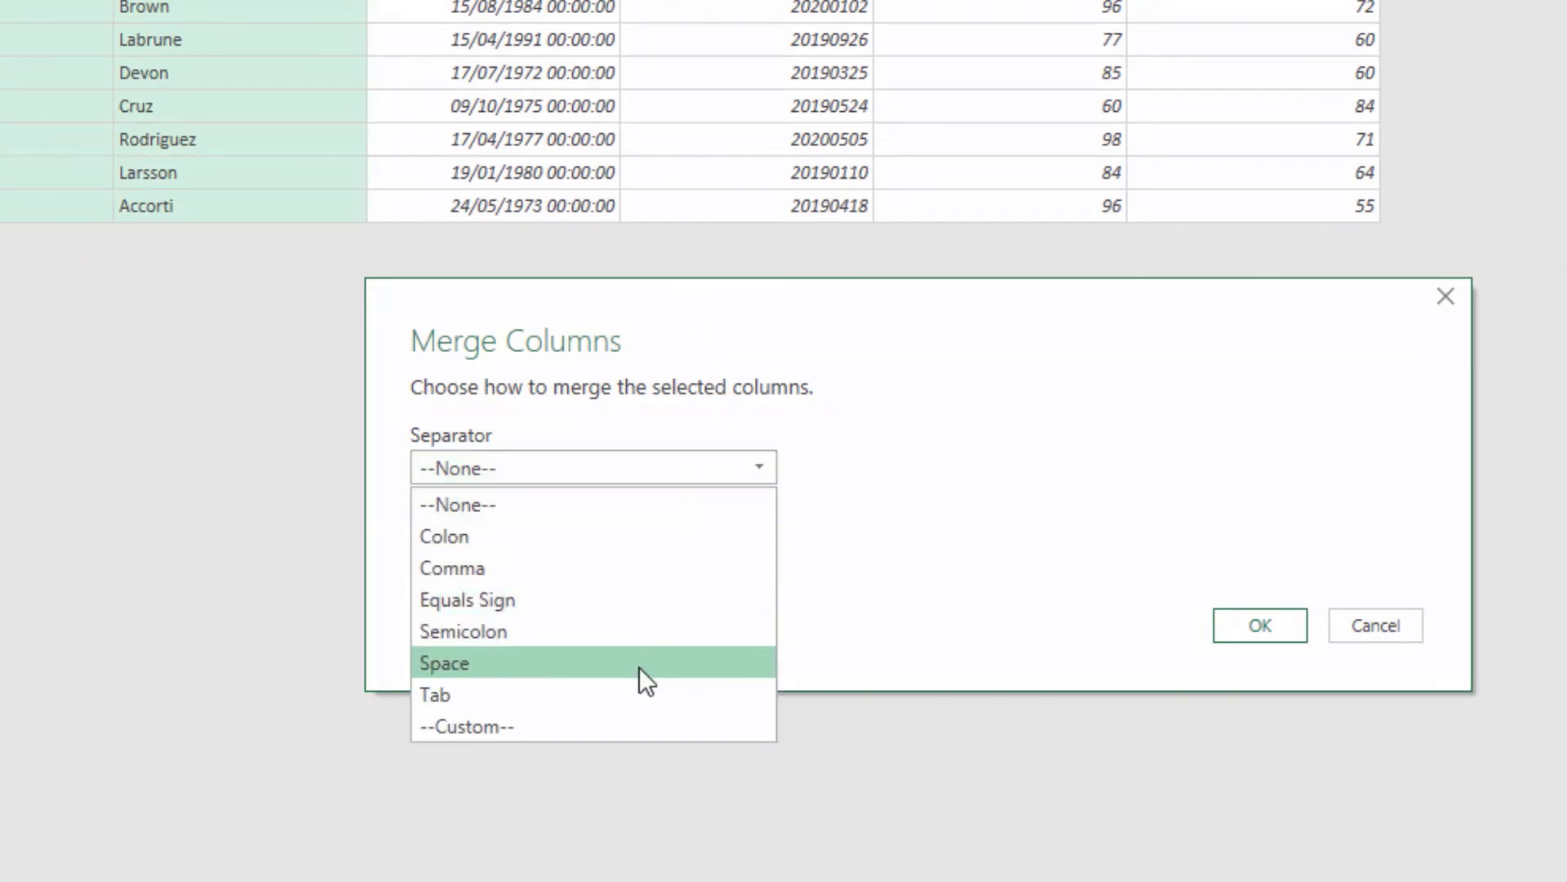
left_click(614, 721)
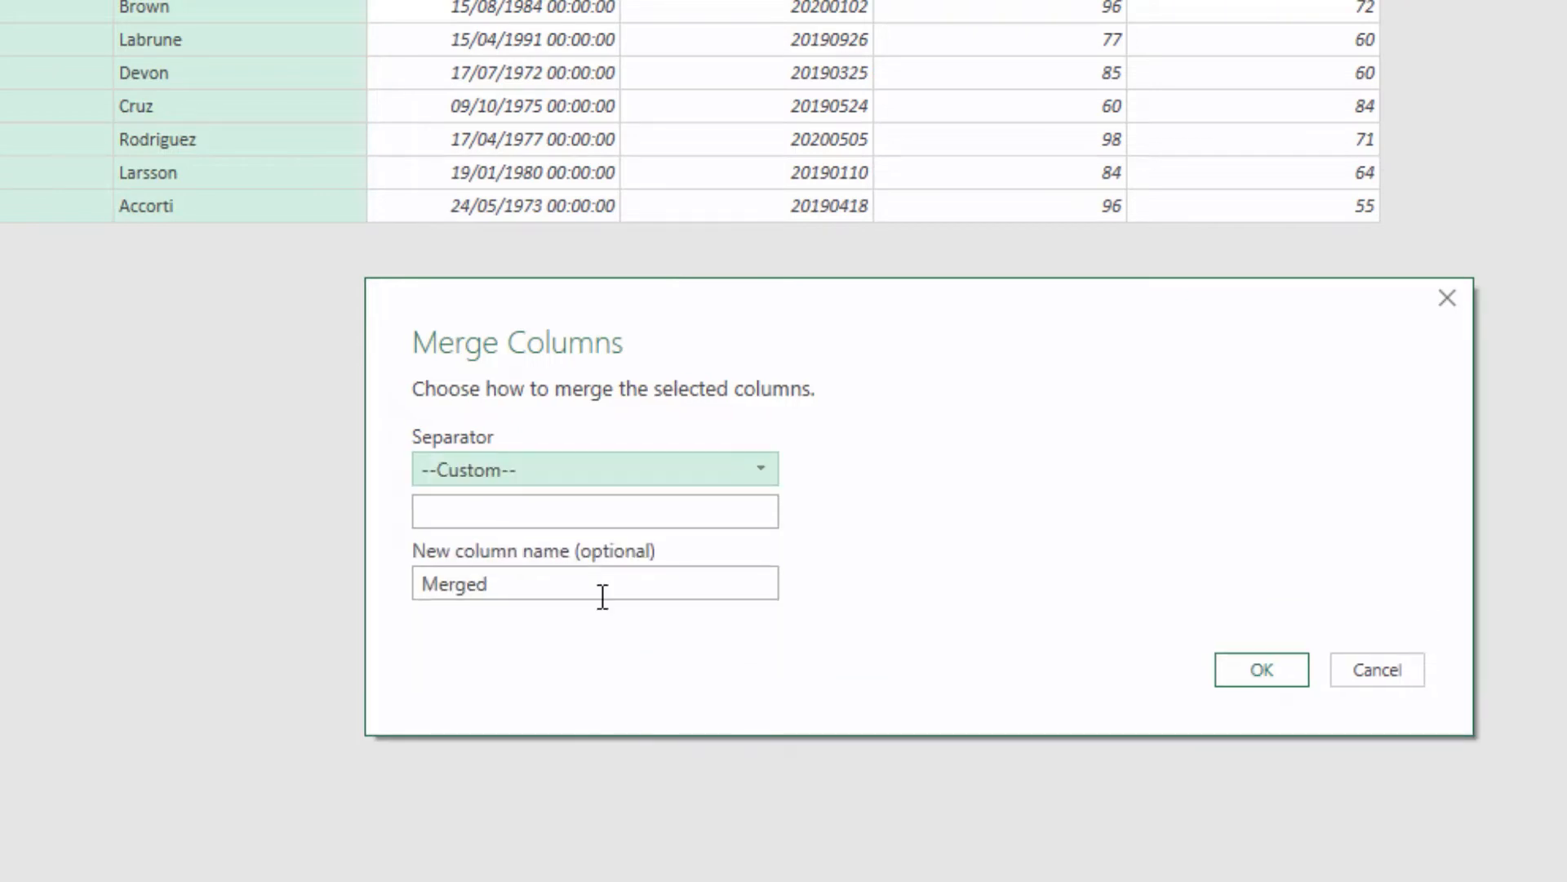
left_click(575, 520)
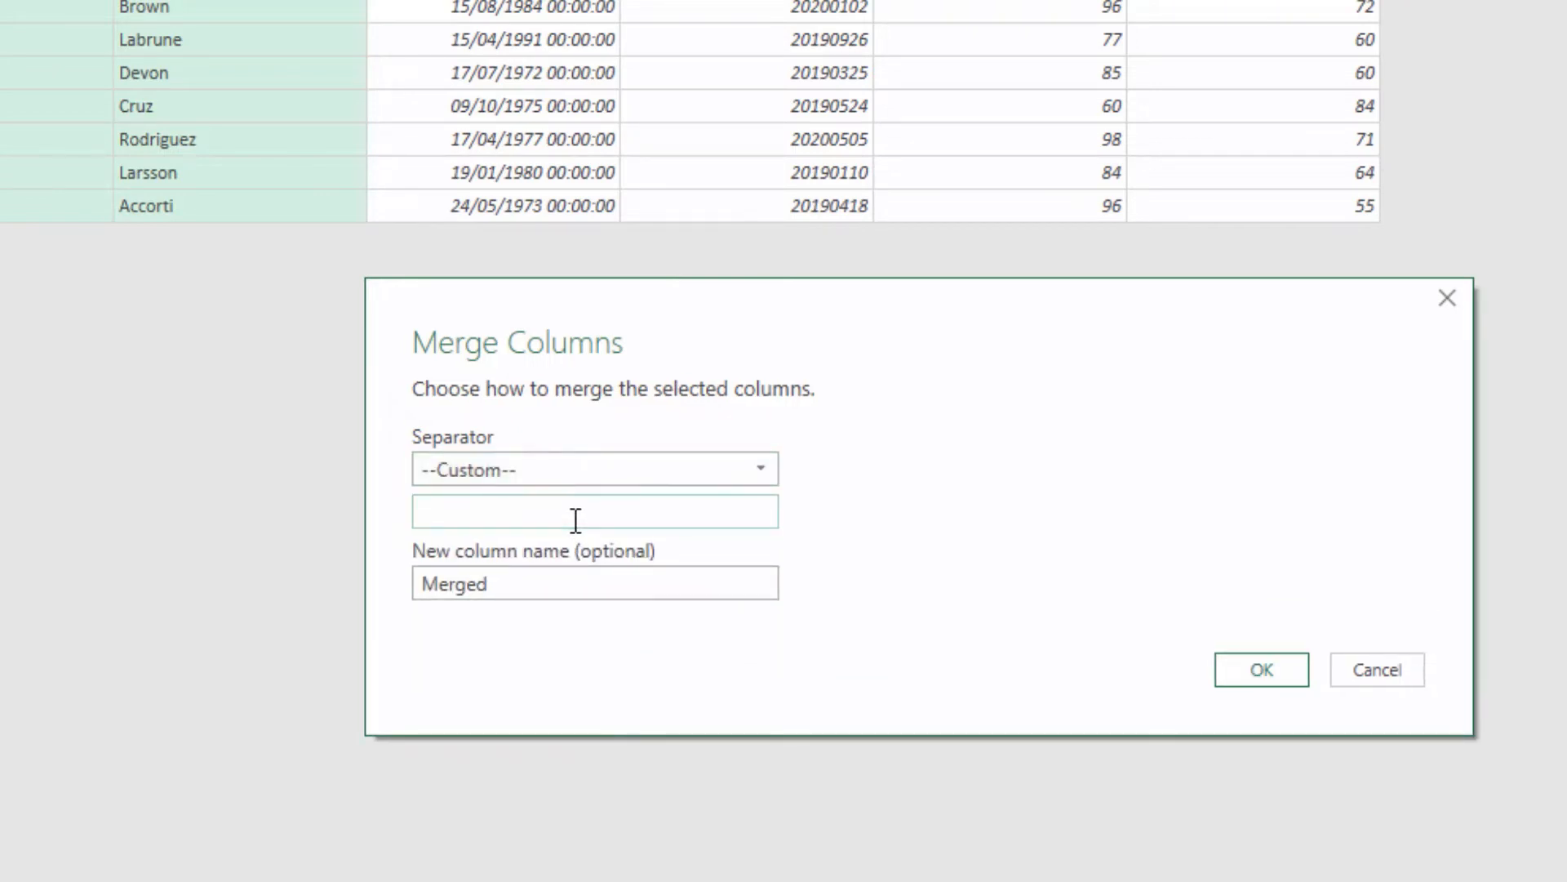
type(",")
left_click_drag(523, 584, 416, 583)
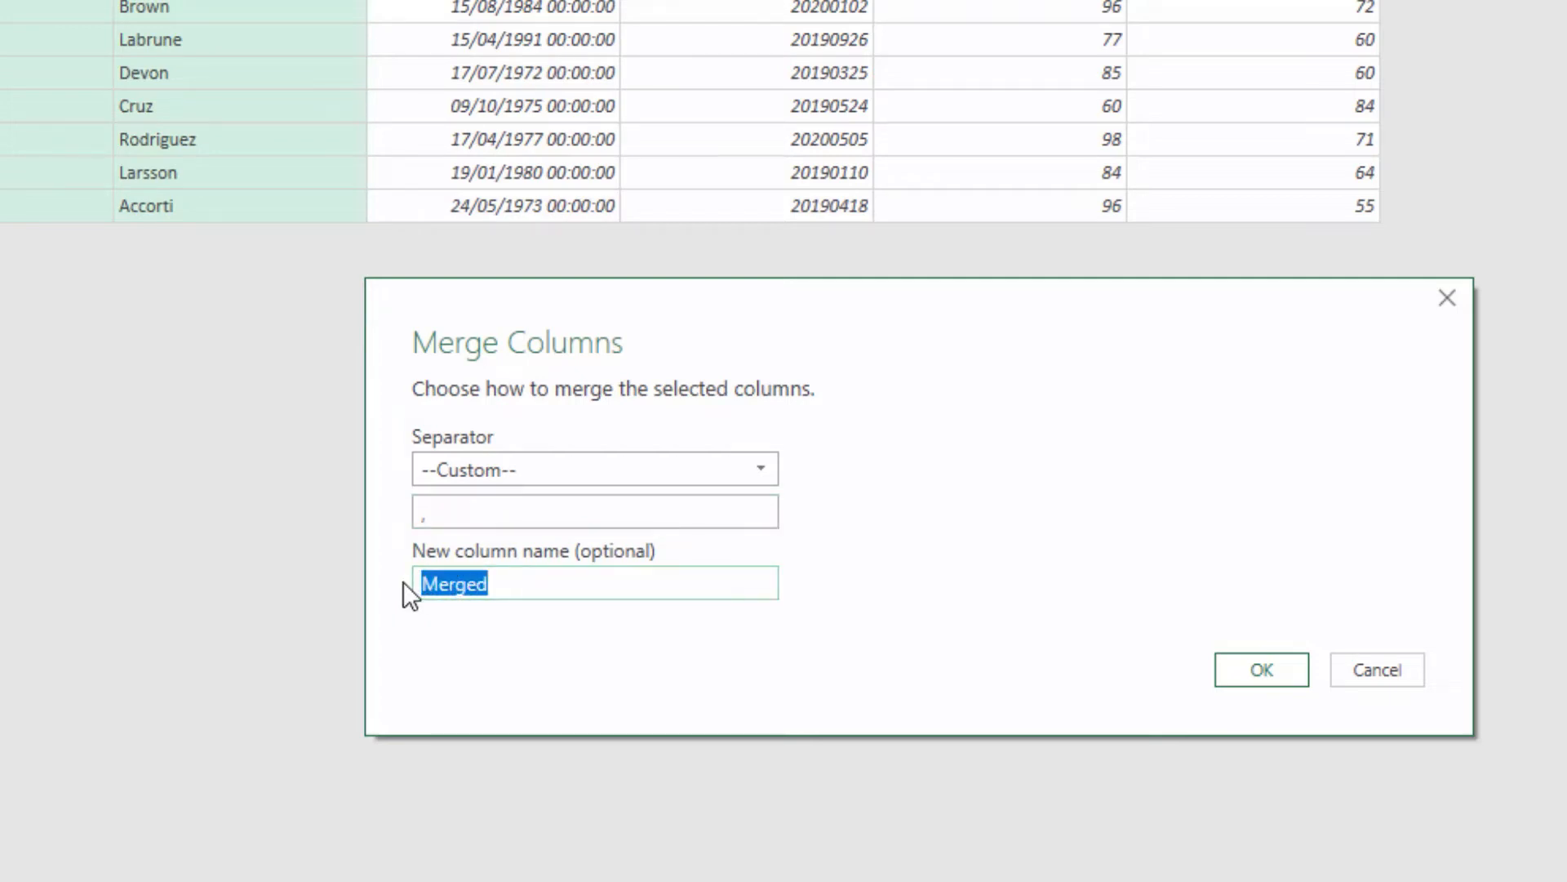
type("Name")
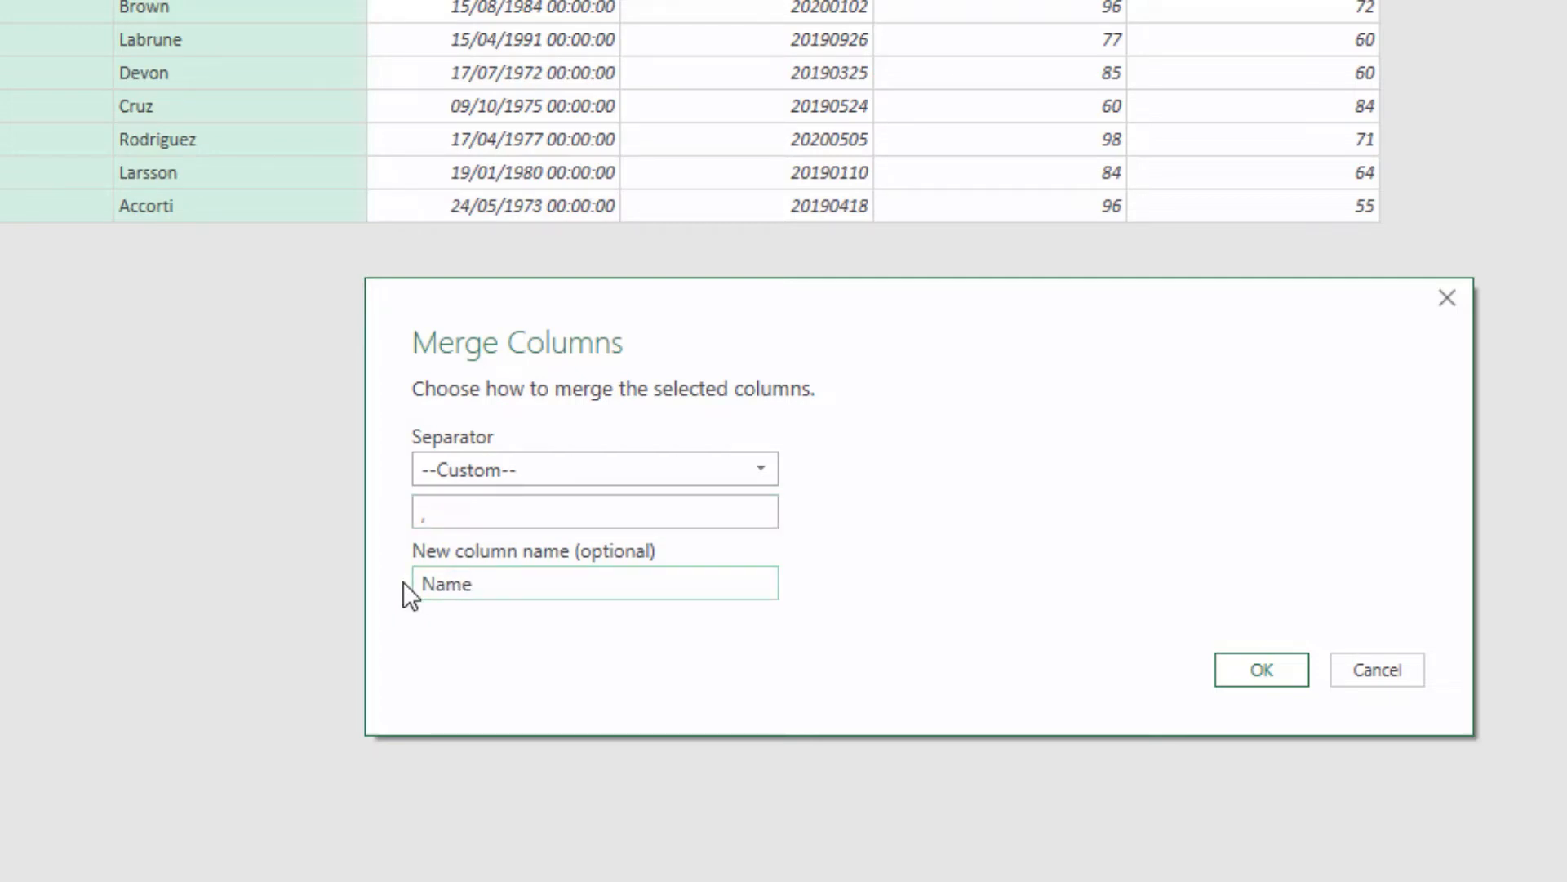
left_click(1234, 670)
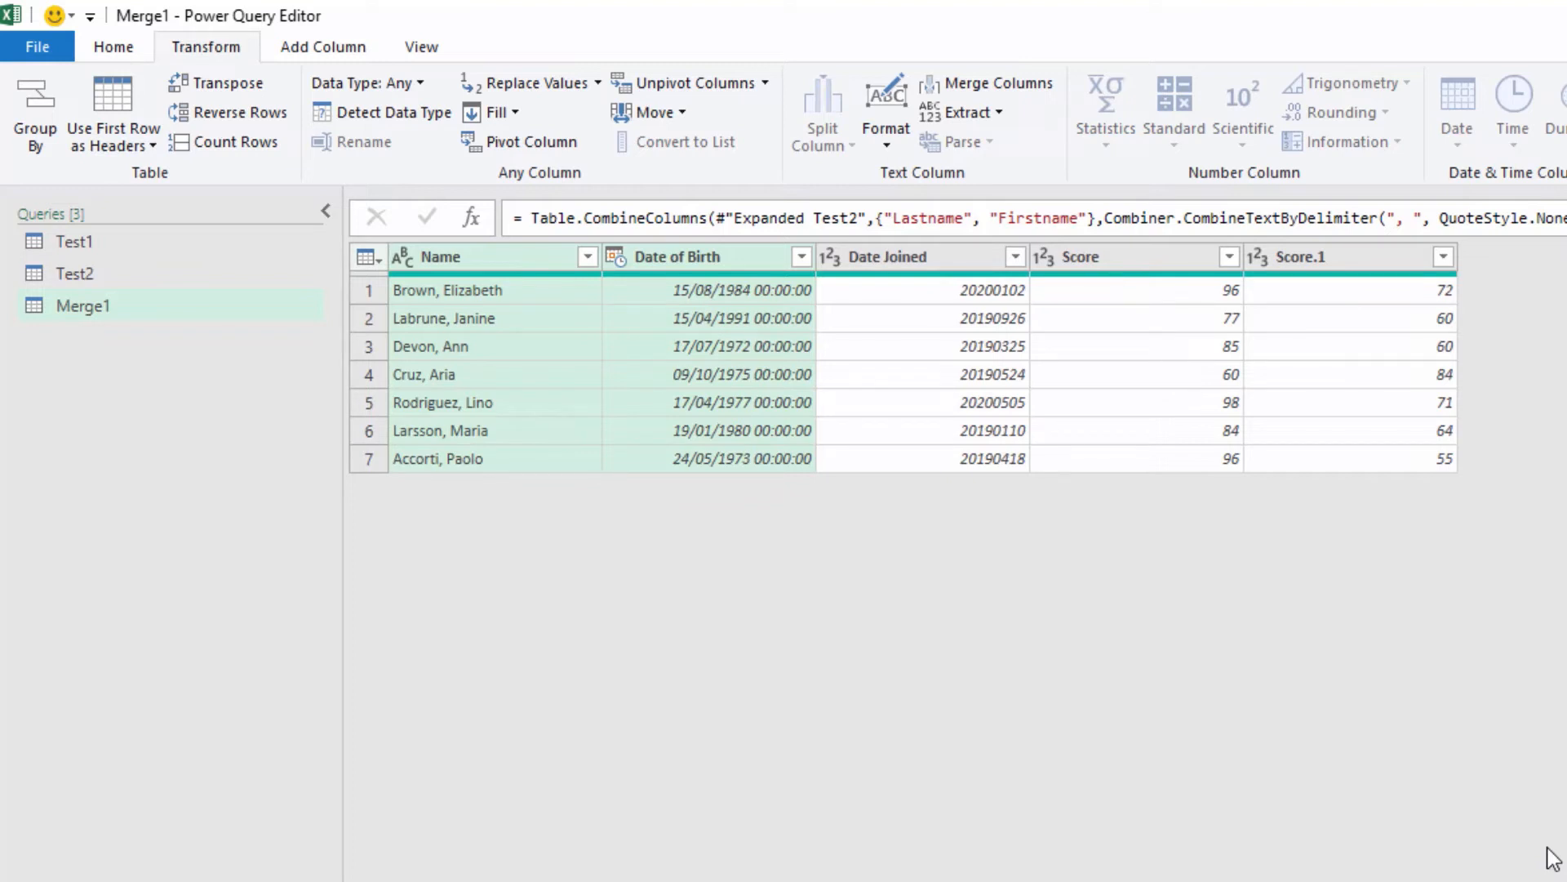
Step: Convert the Date of Birth column to age in total years, rounded down to whole numbers
left_click(706, 262)
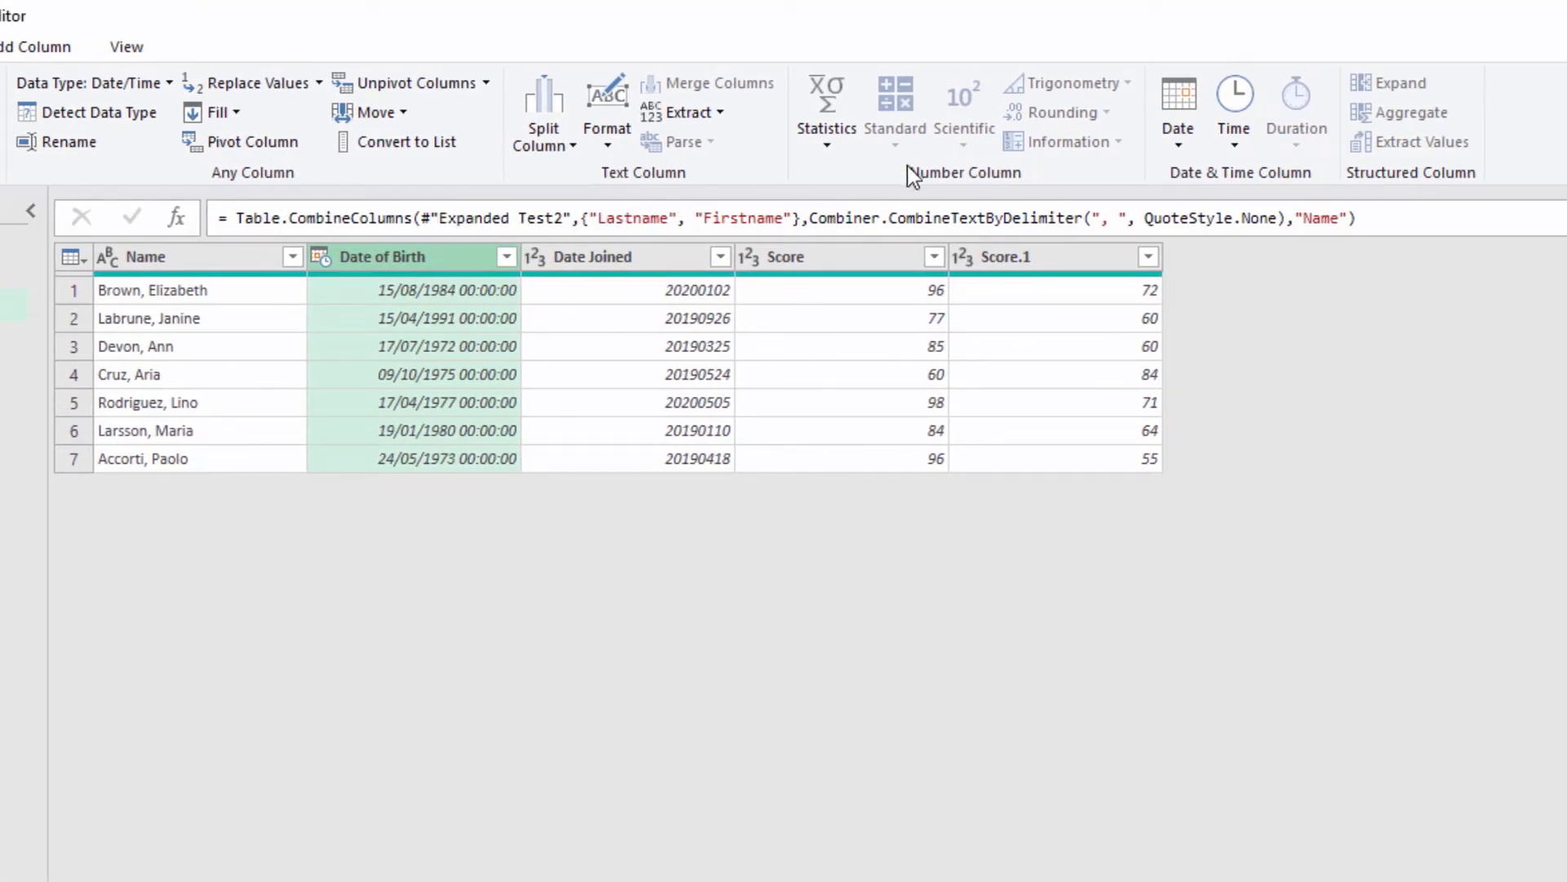
left_click(1172, 146)
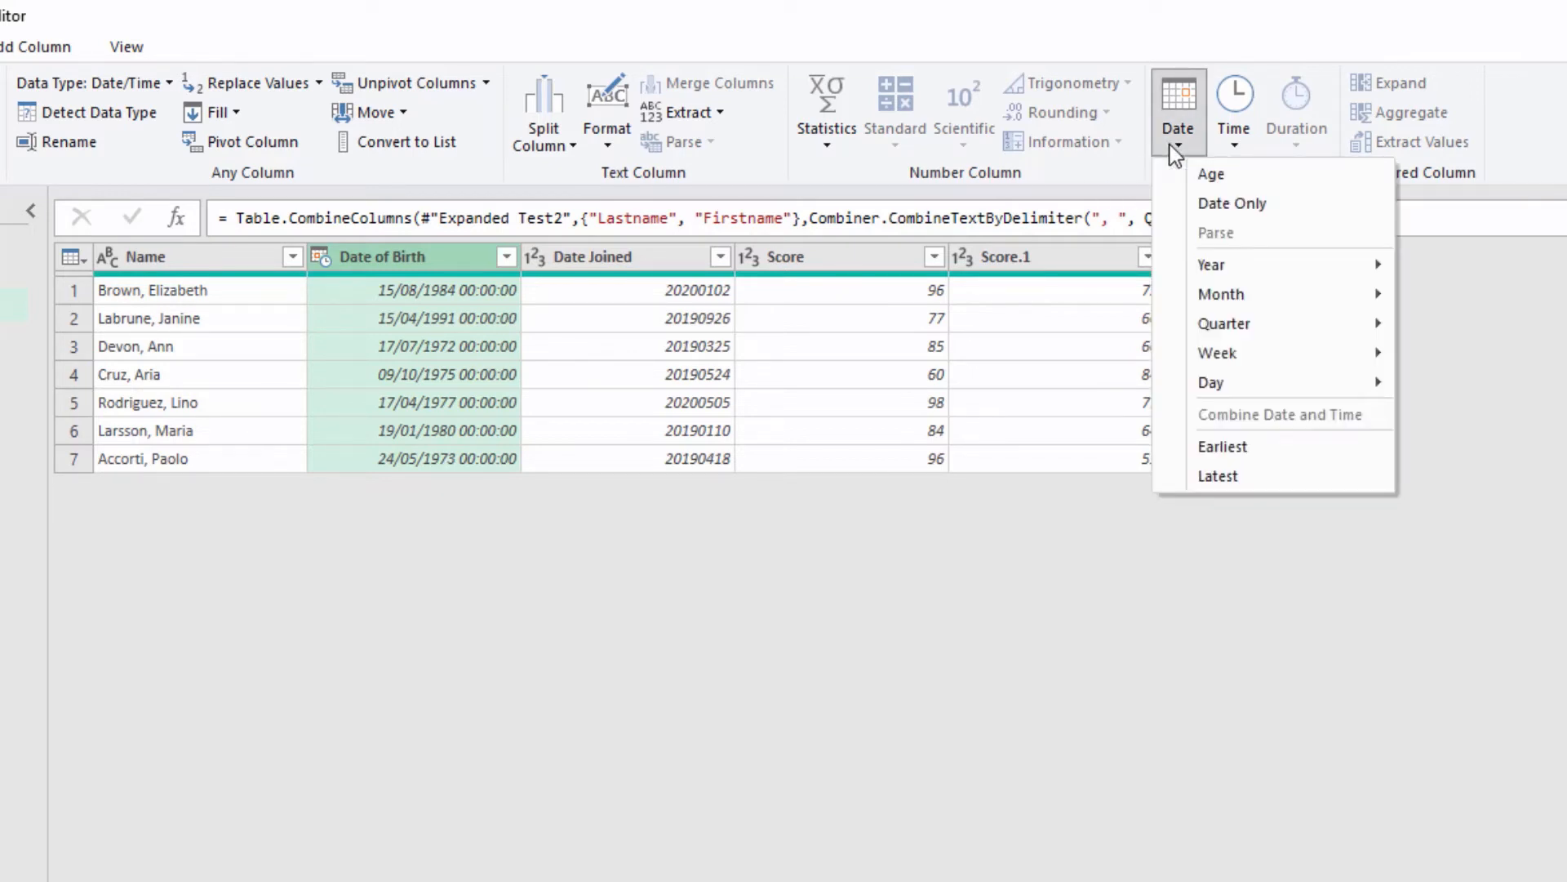
left_click(1236, 180)
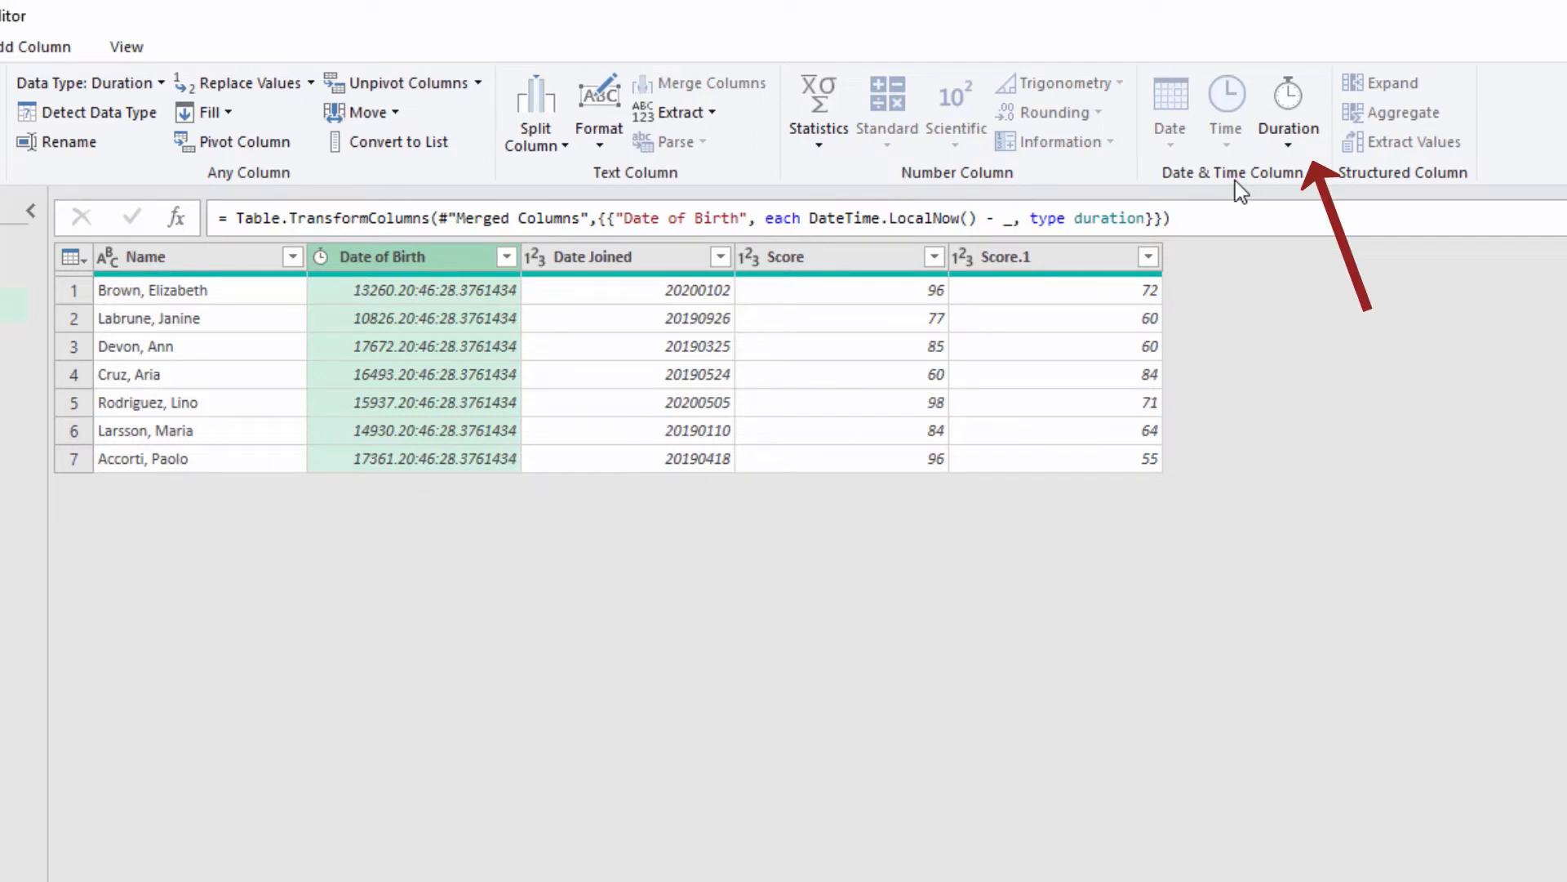
left_click(1288, 145)
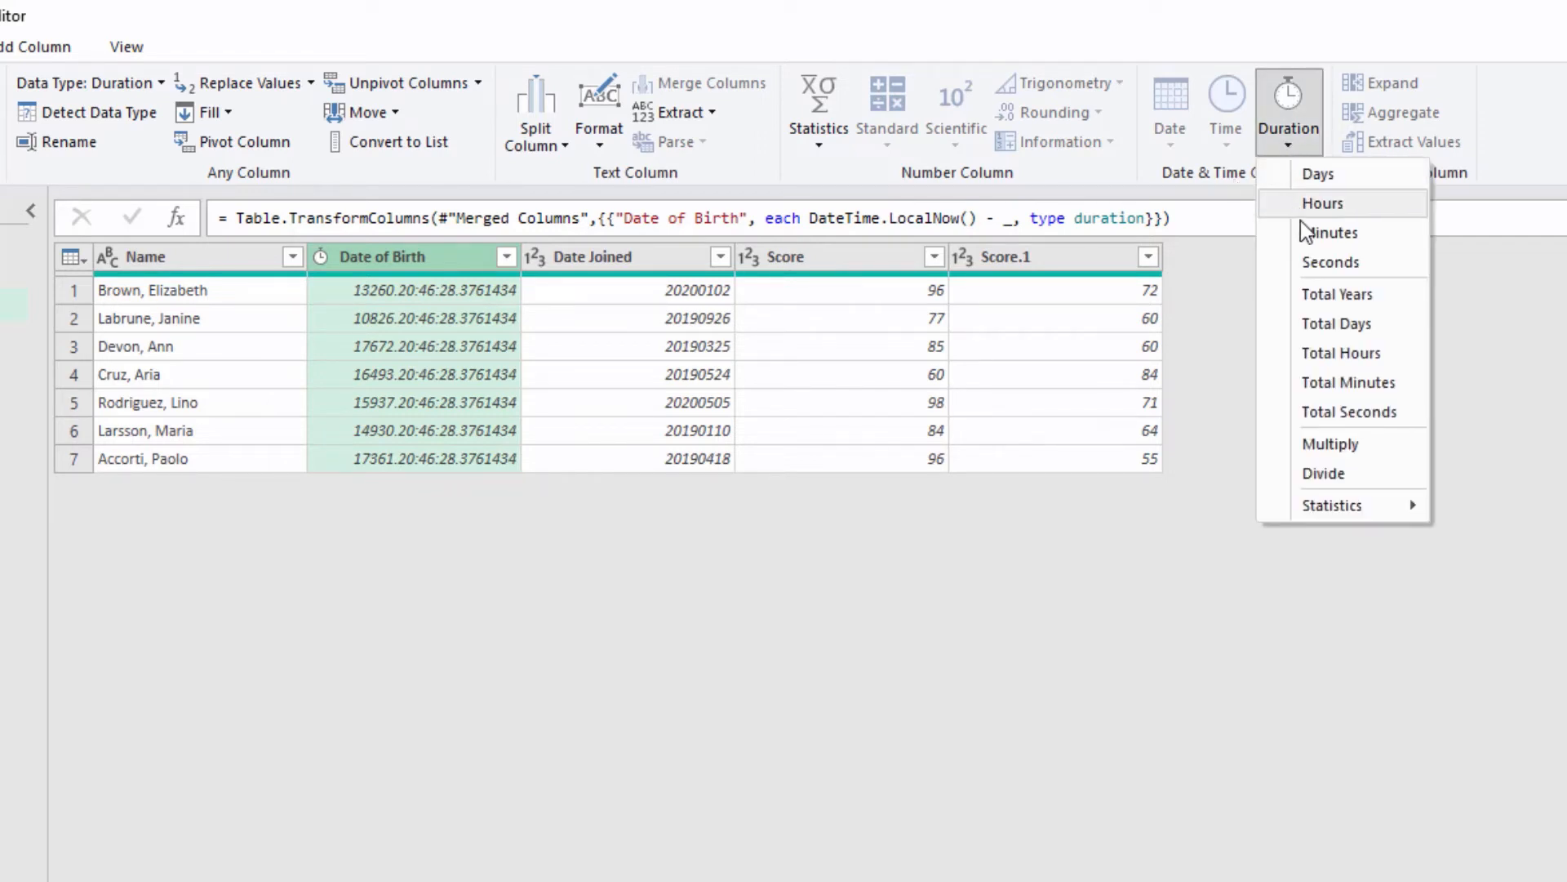
left_click(1323, 302)
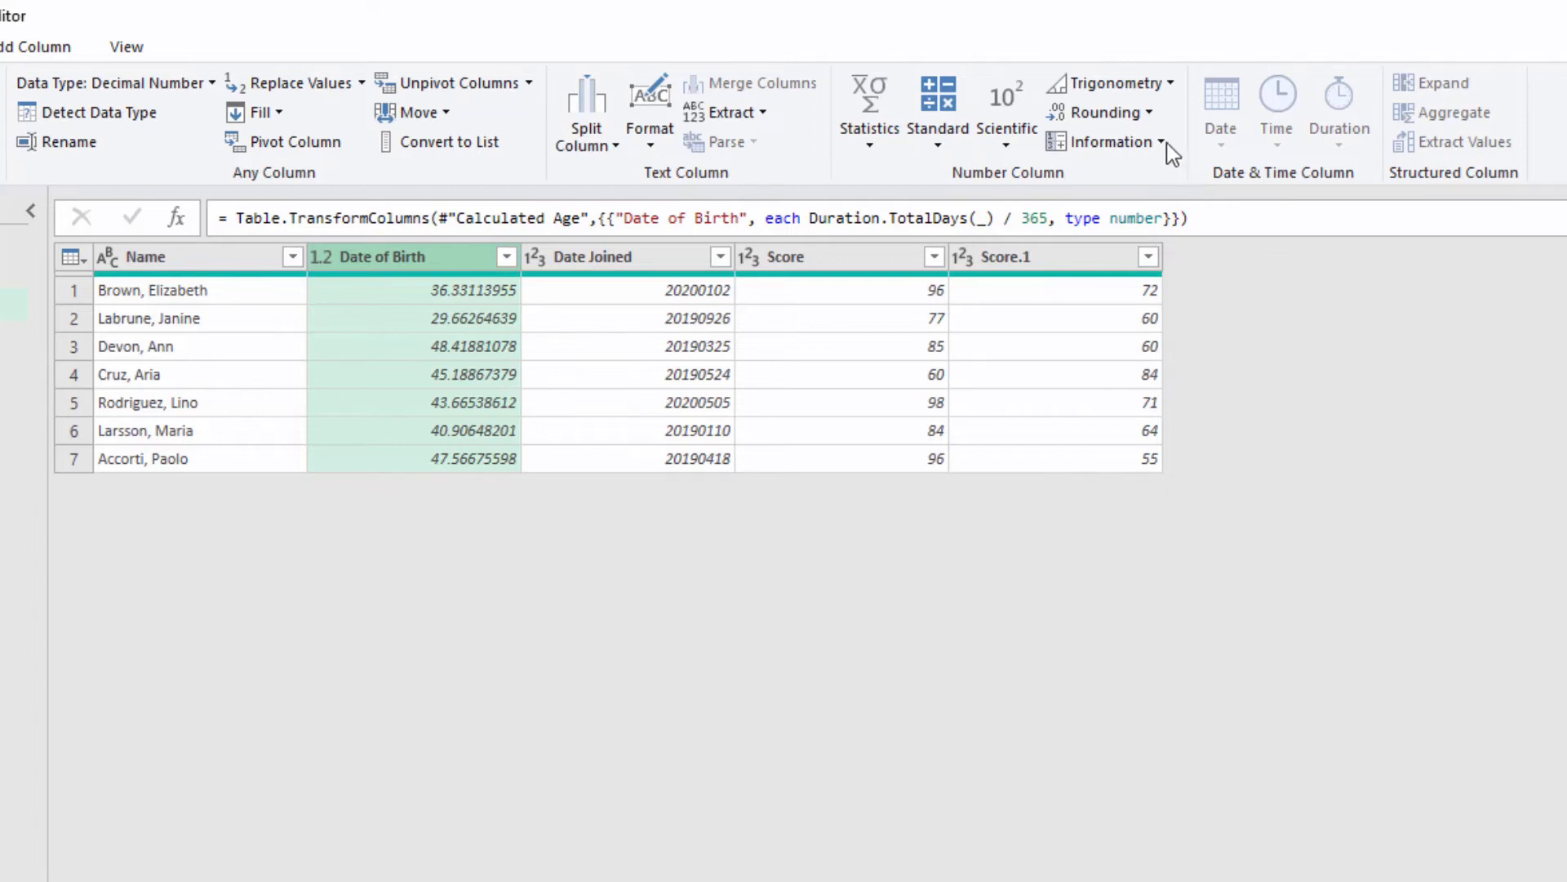
left_click(1152, 119)
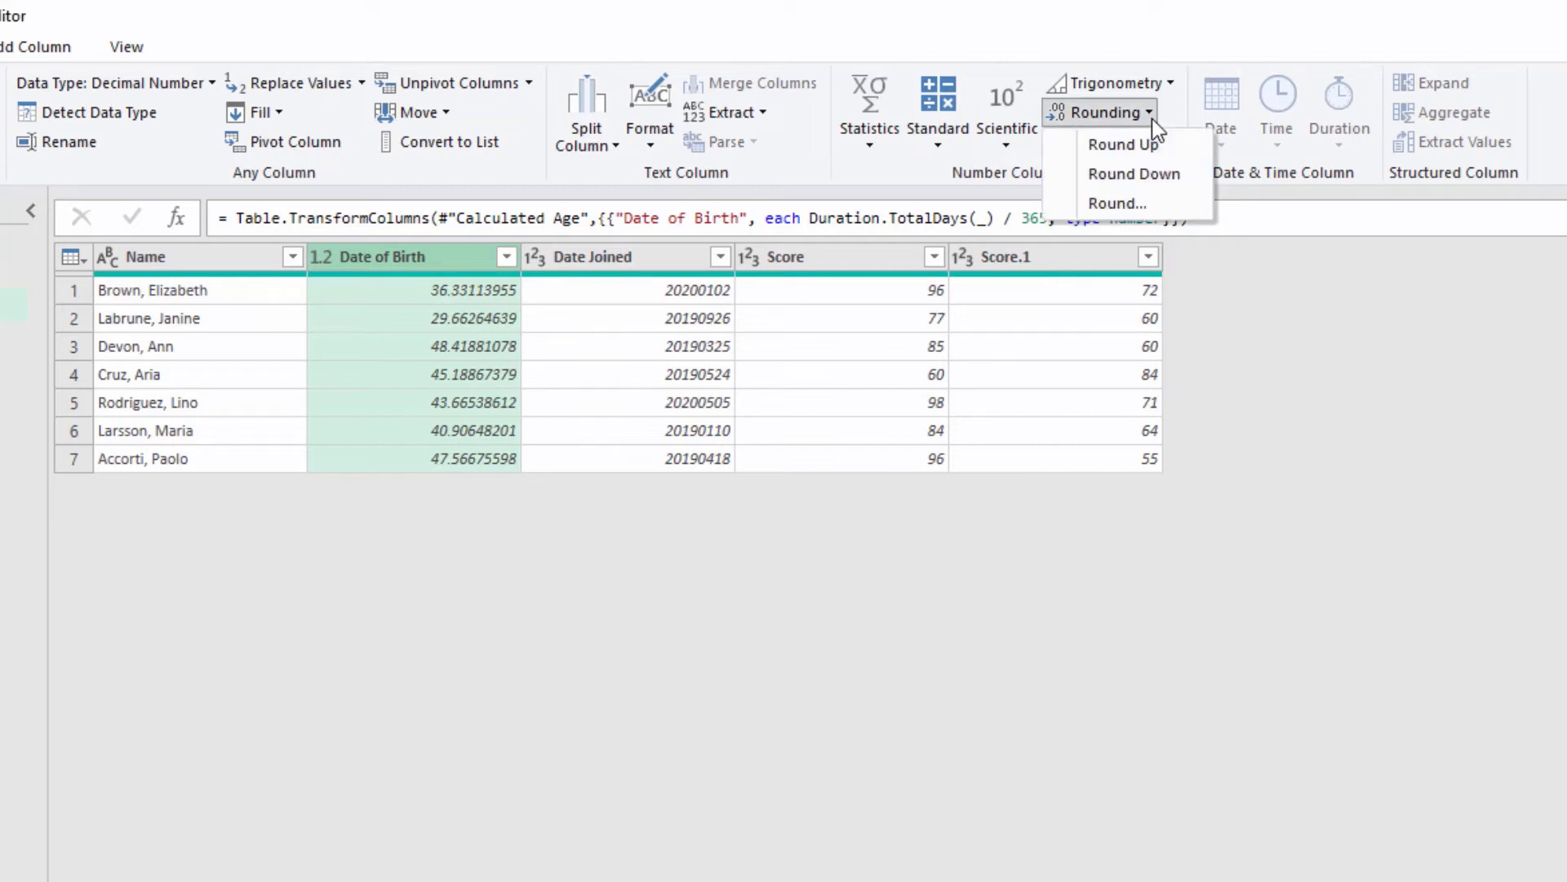
left_click(1183, 180)
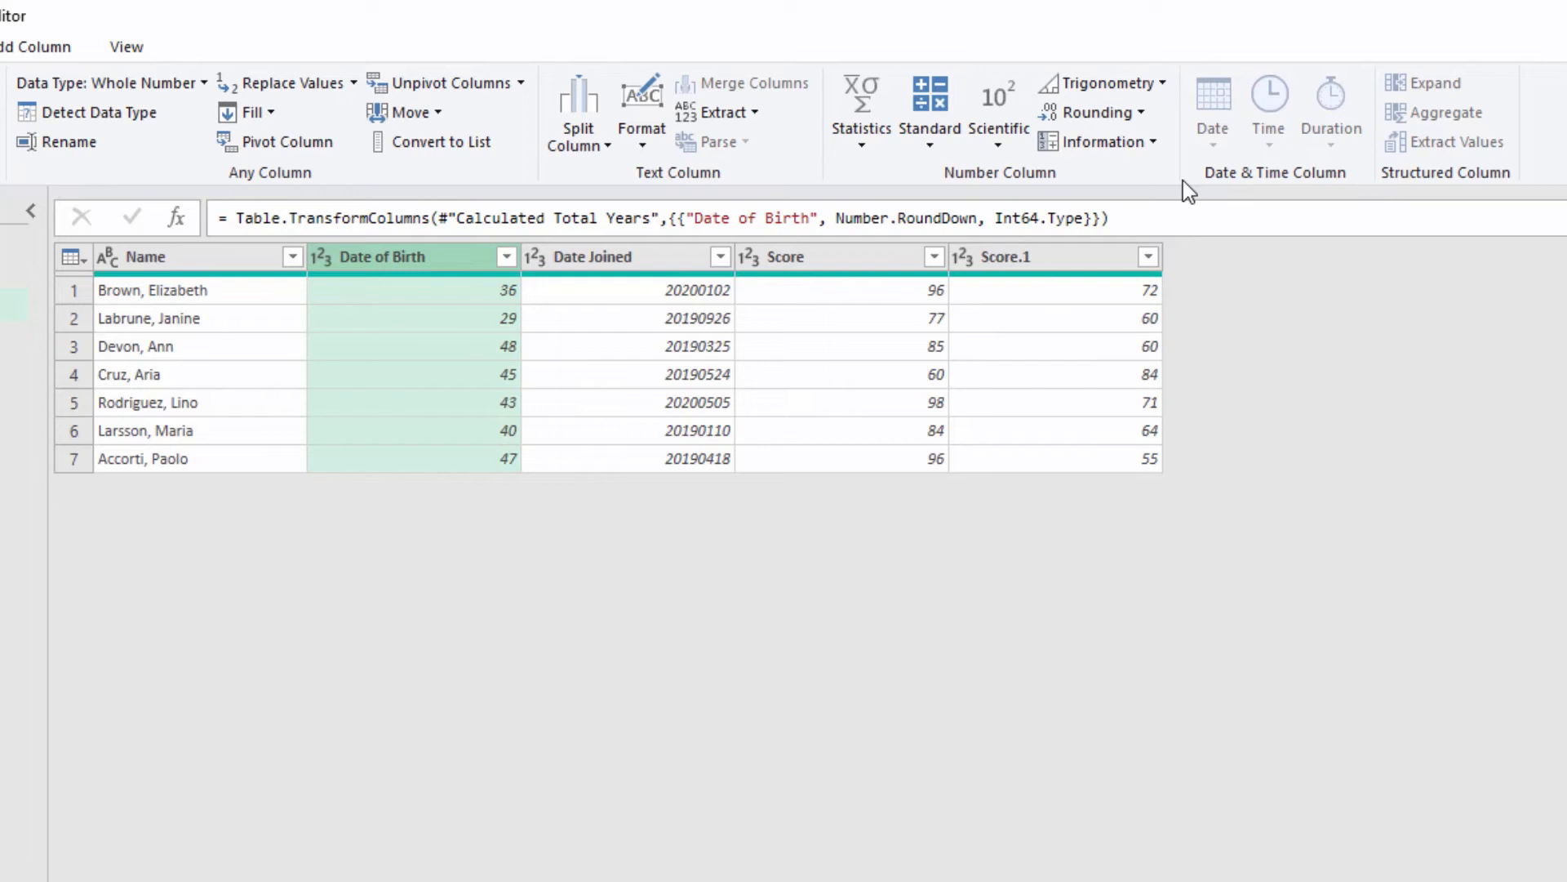
Step: Add a new column containing the sum of the Score and Score.1 columns
left_click(861, 263)
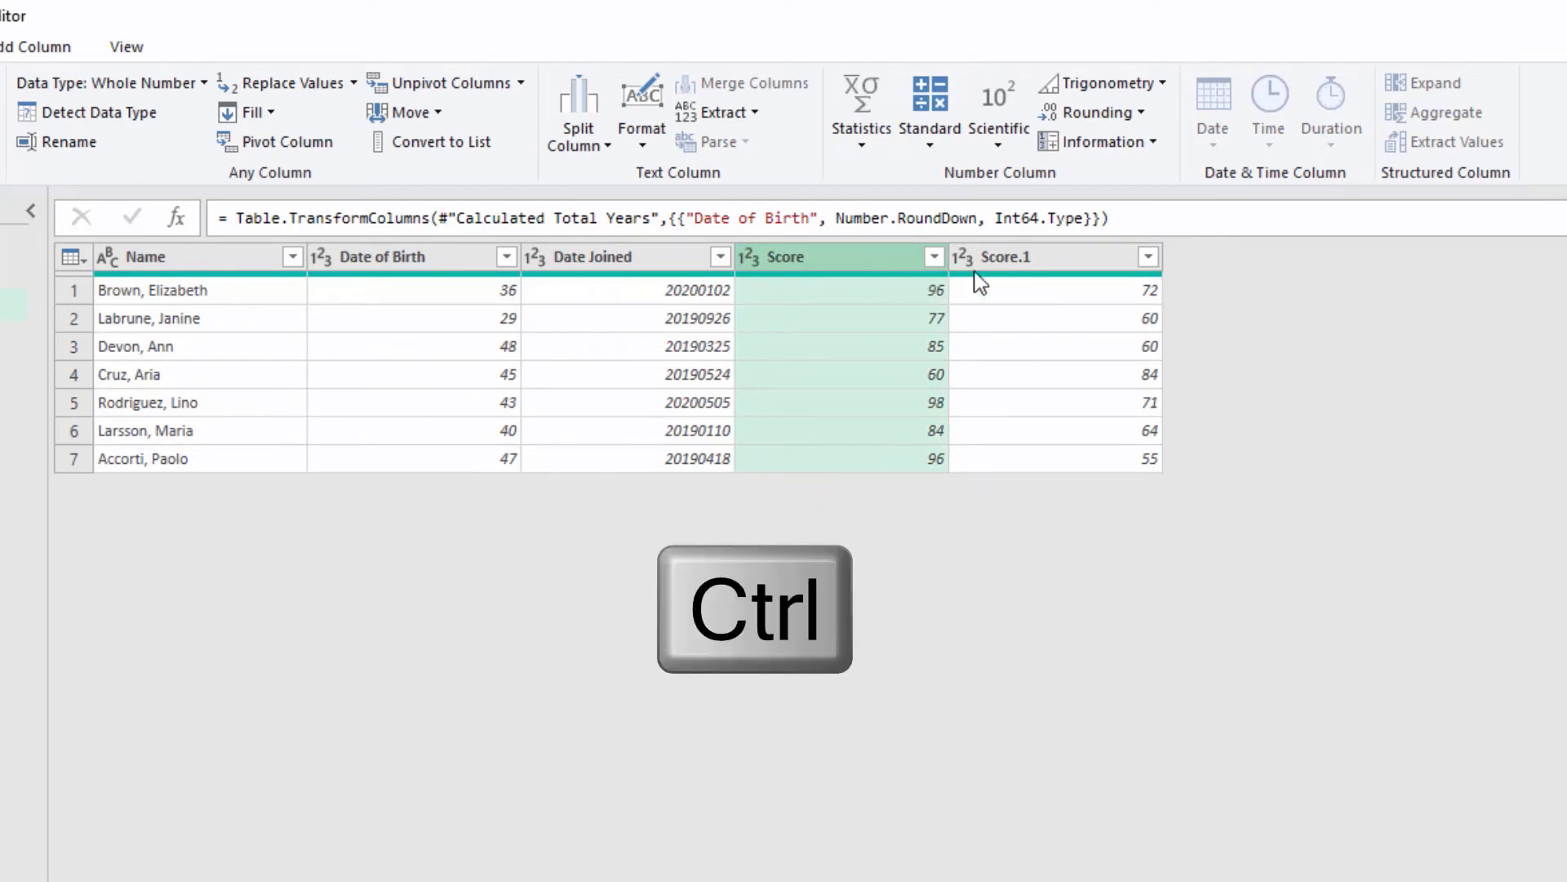
left_click(1053, 262, "ctrl")
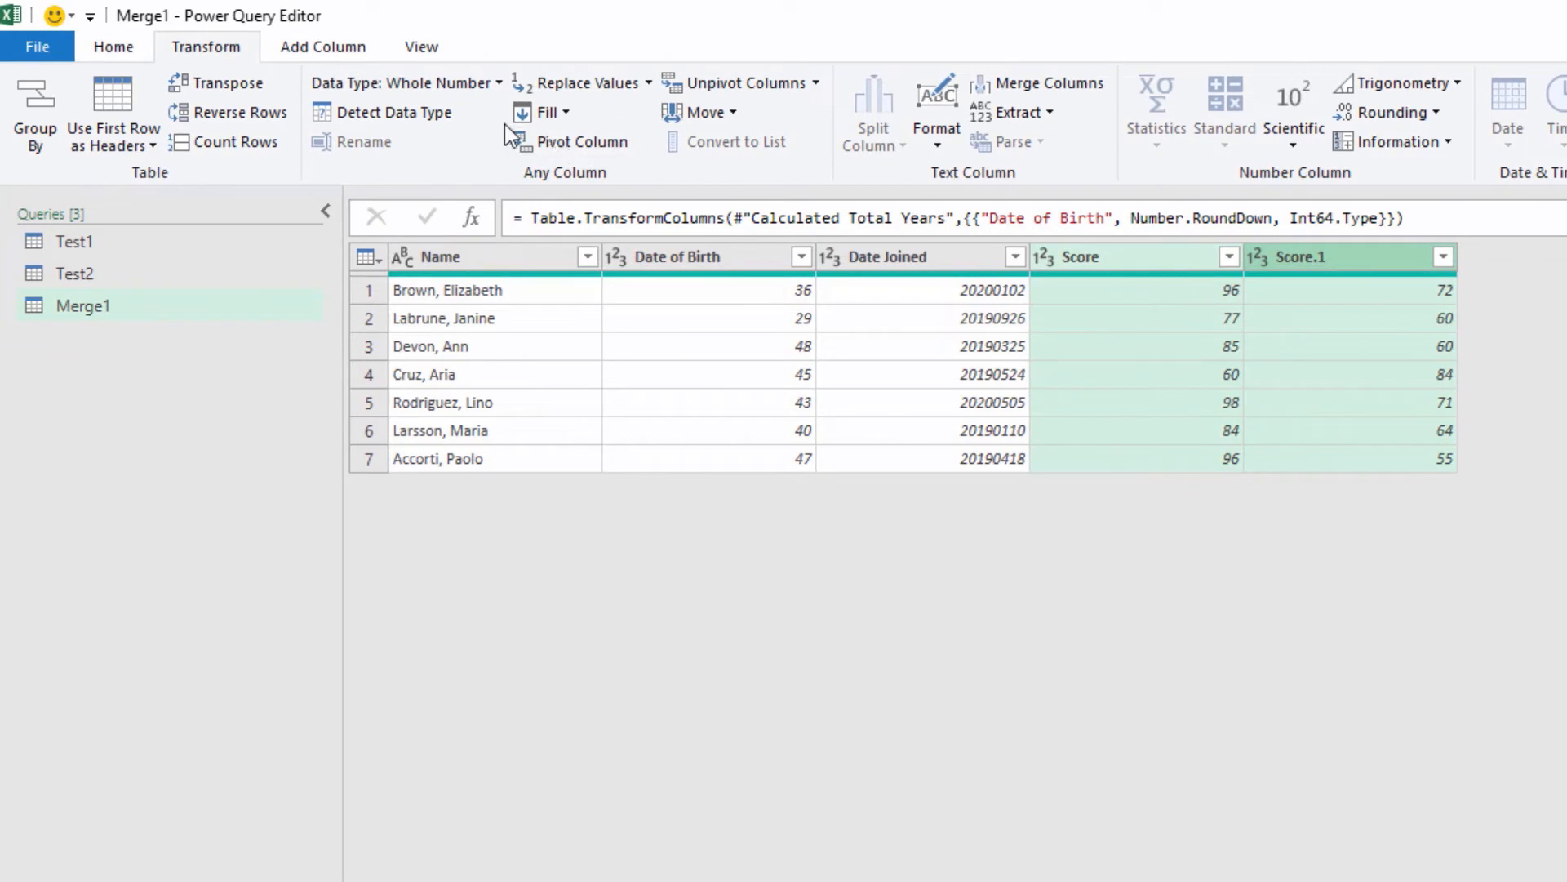
left_click(338, 55)
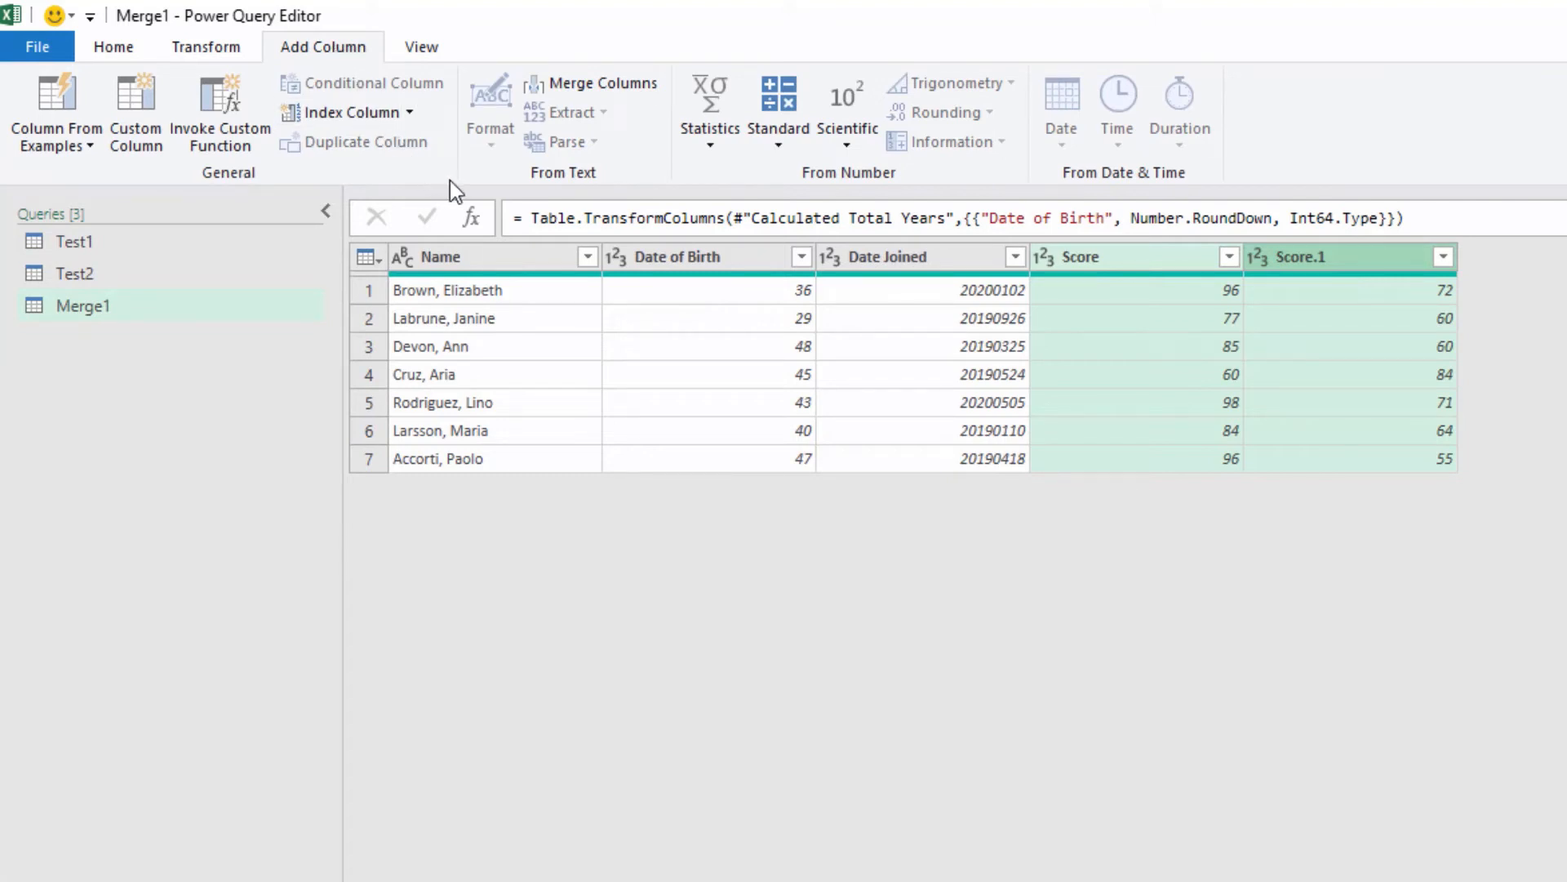
left_click(710, 150)
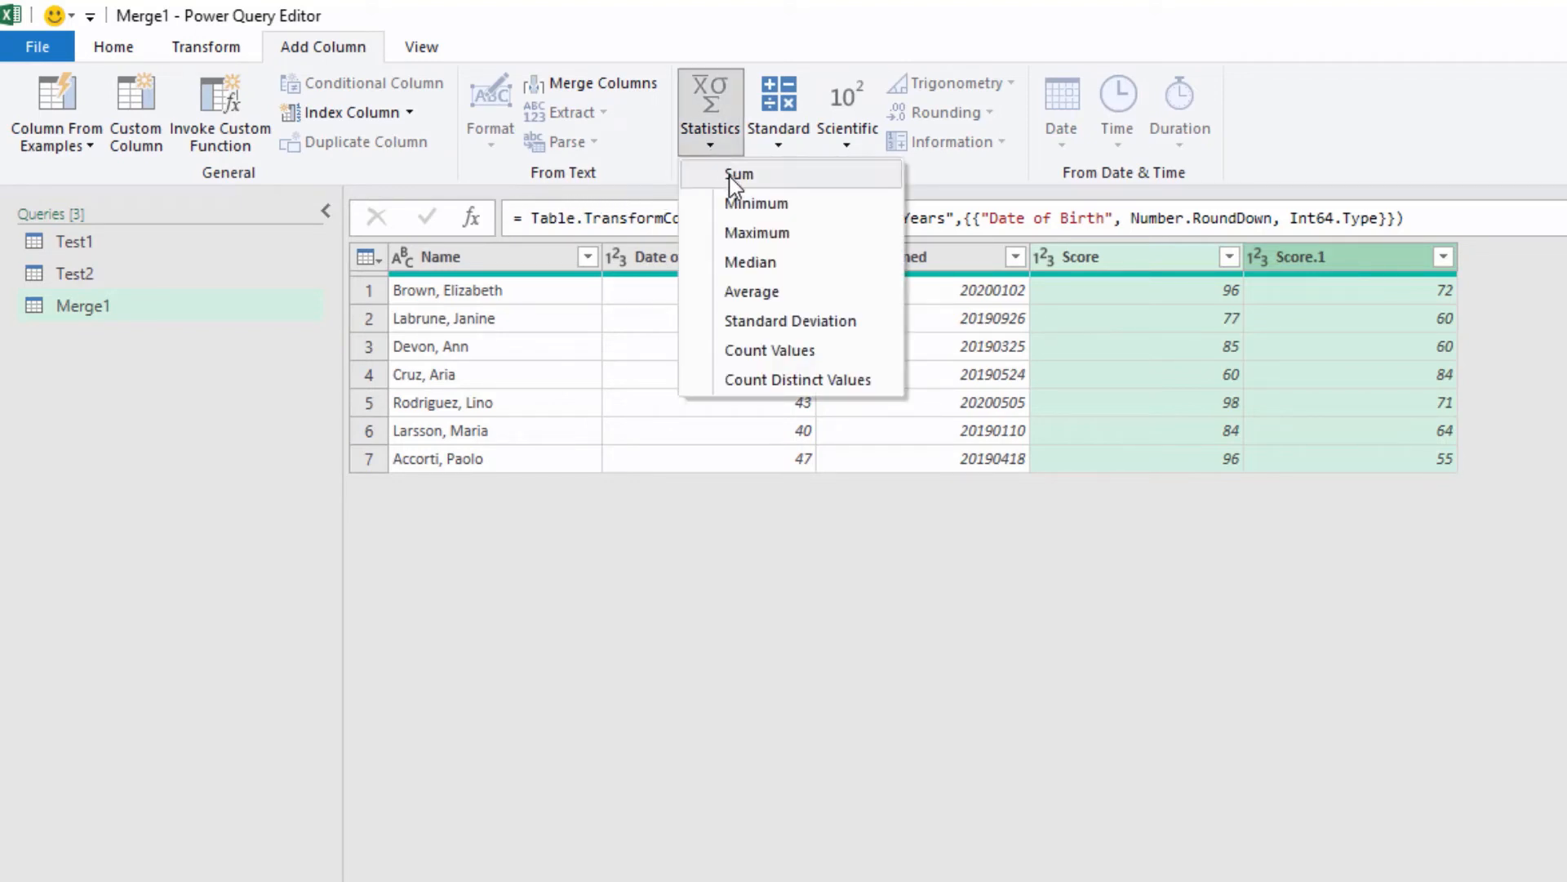
left_click(730, 176)
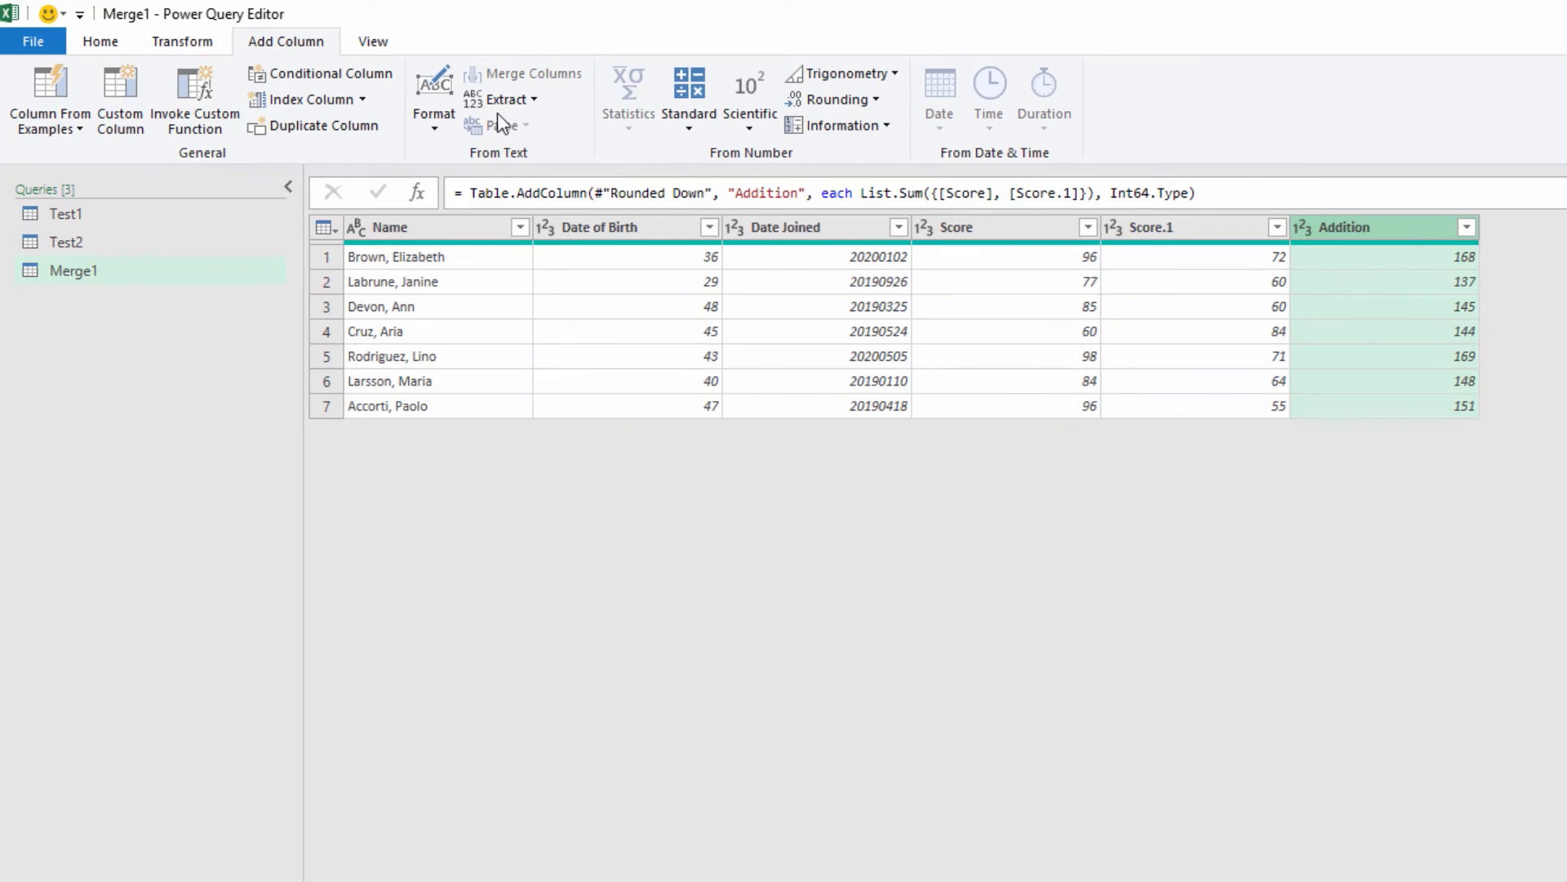
Step: Start a conditional column named Pass/Fail with the condition that Addition is greater than or equal to 140
left_click(319, 76)
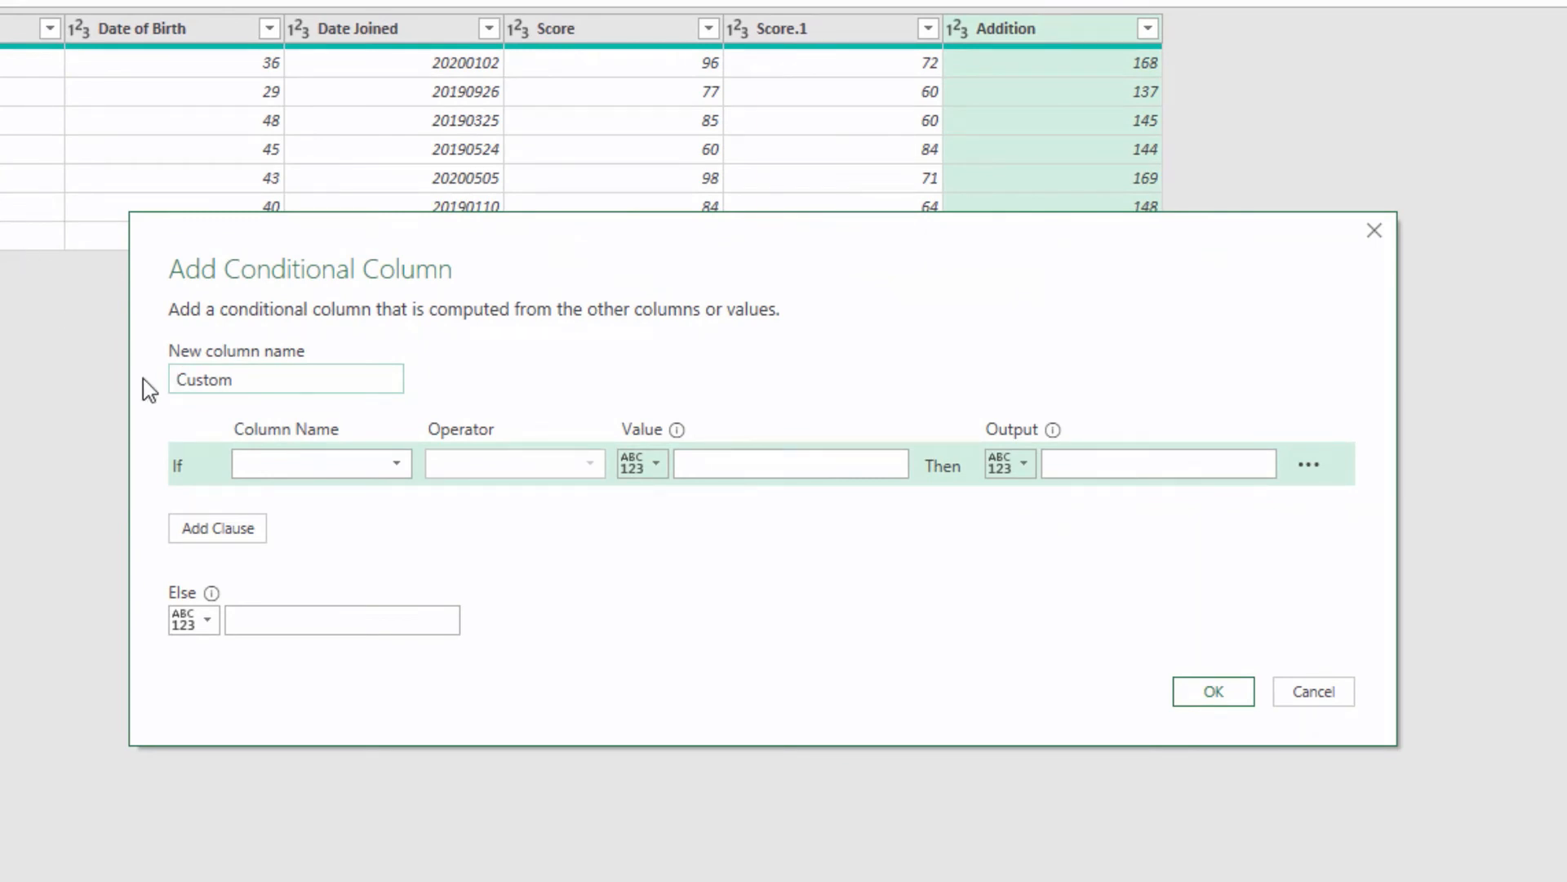
left_click_drag(253, 382, 181, 382)
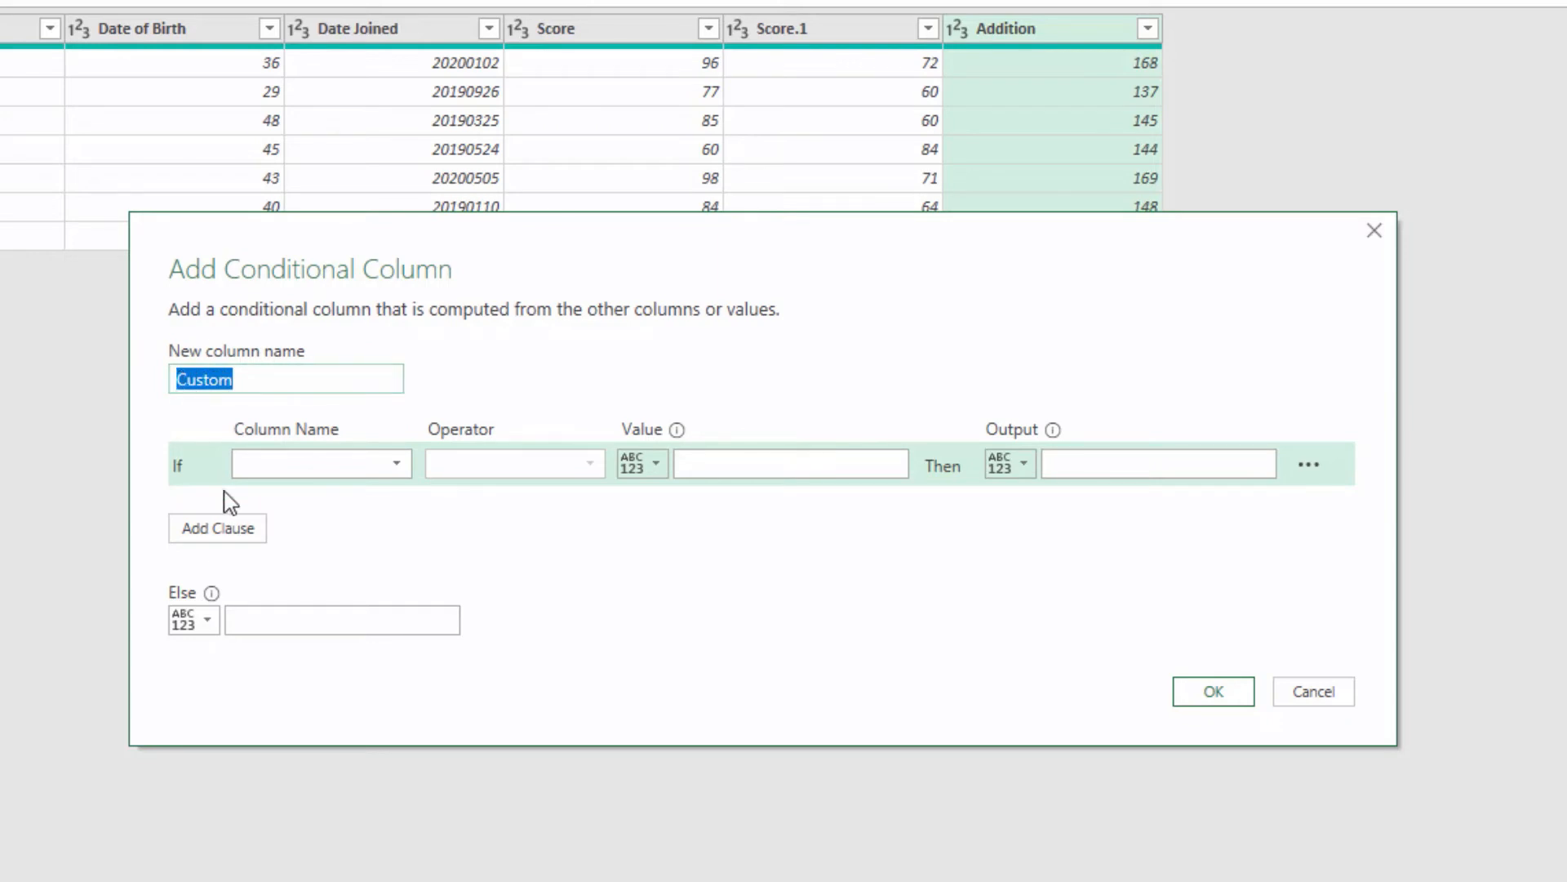
type("Pass")
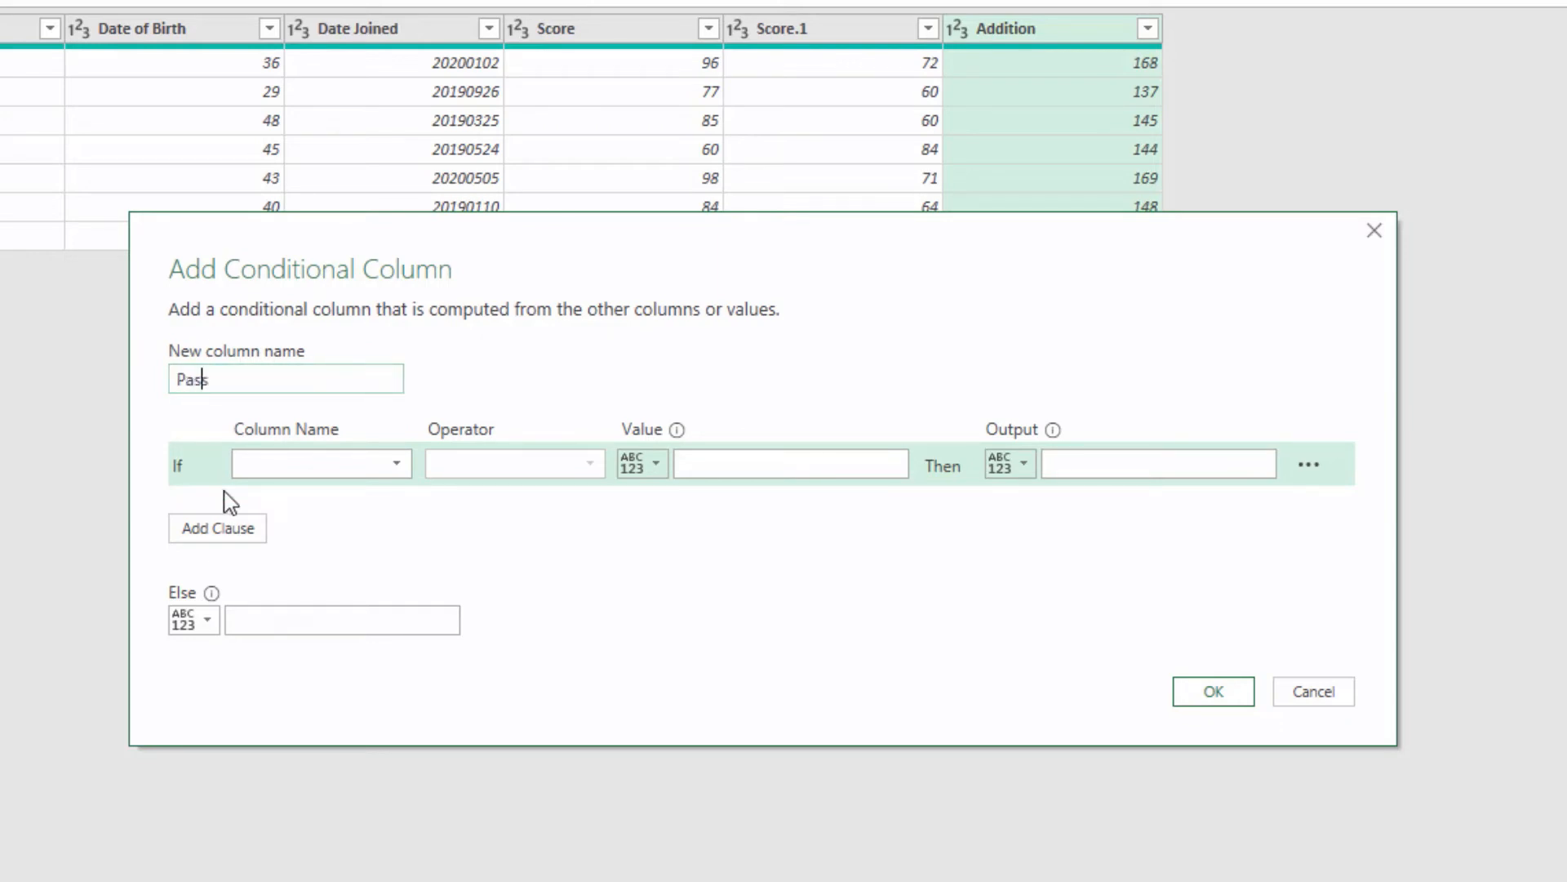
type("/Fail")
left_click(353, 472)
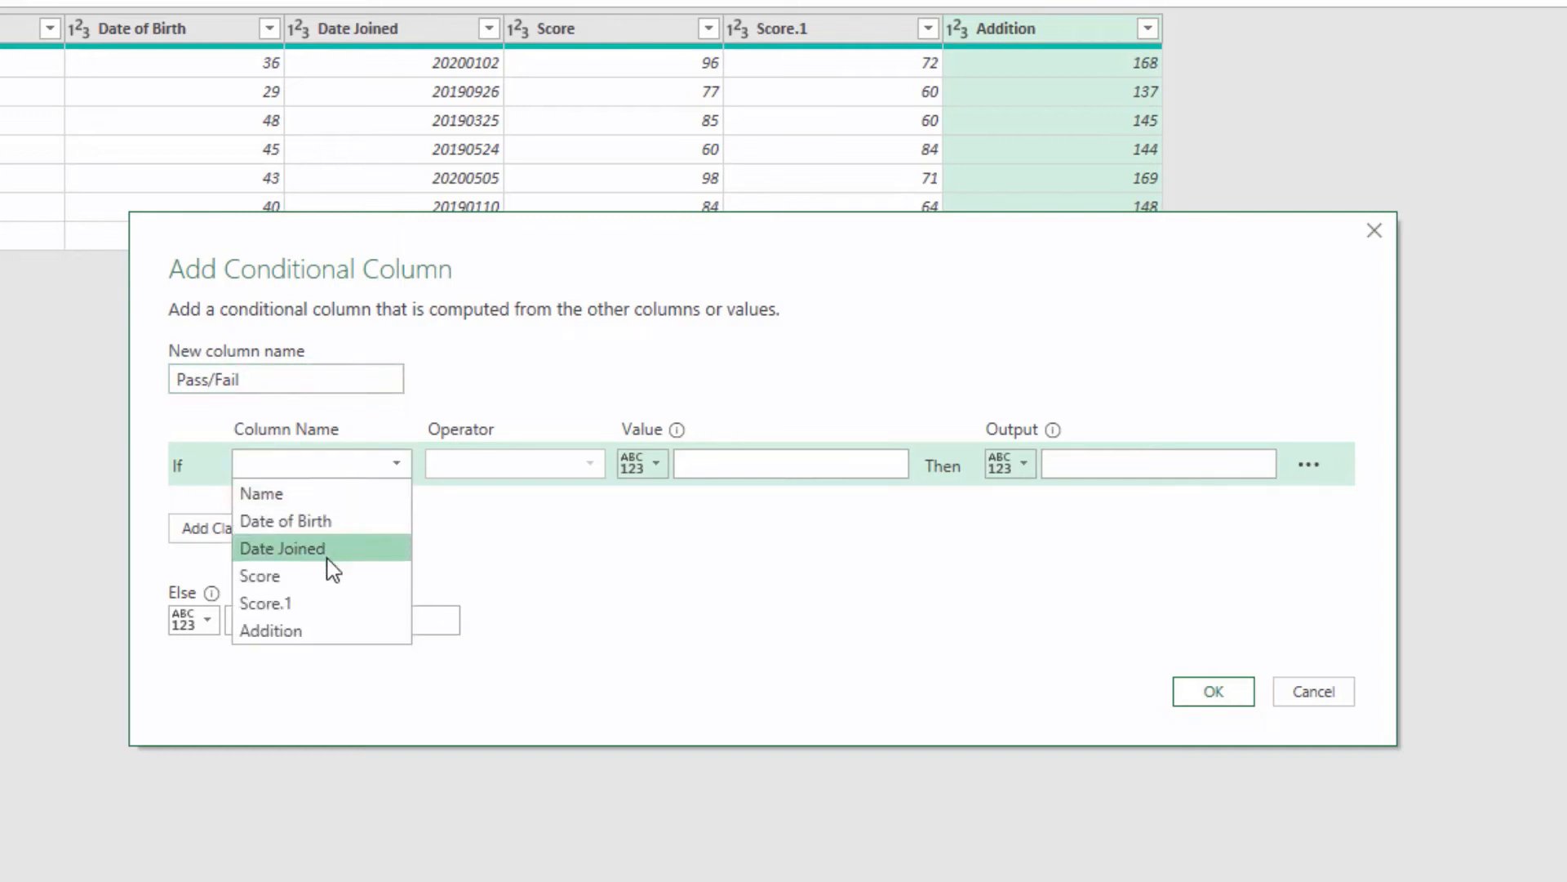
left_click(309, 635)
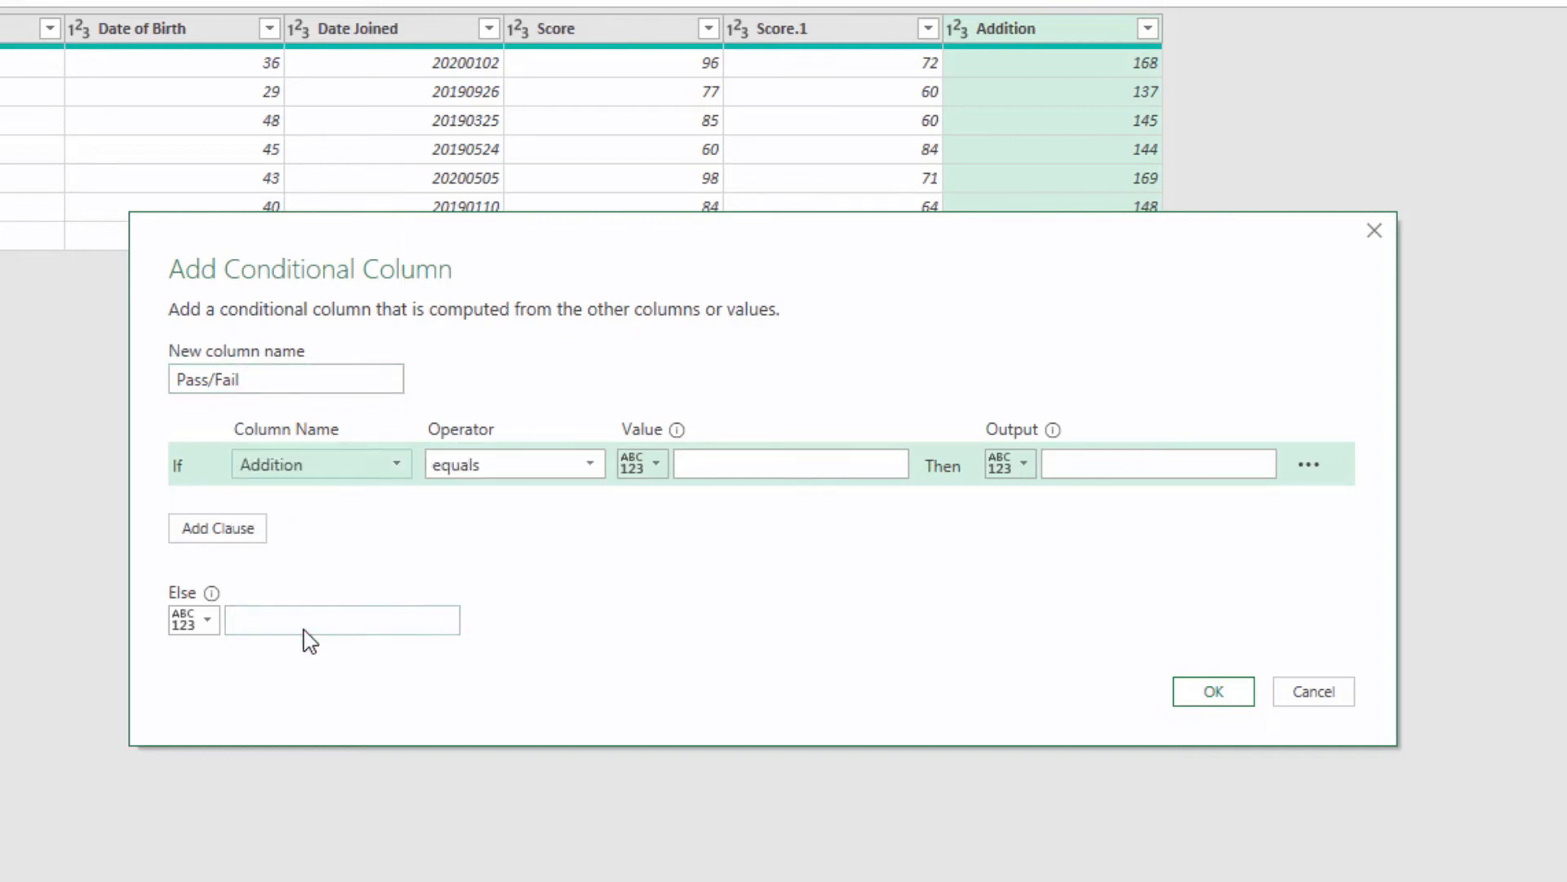
left_click(582, 472)
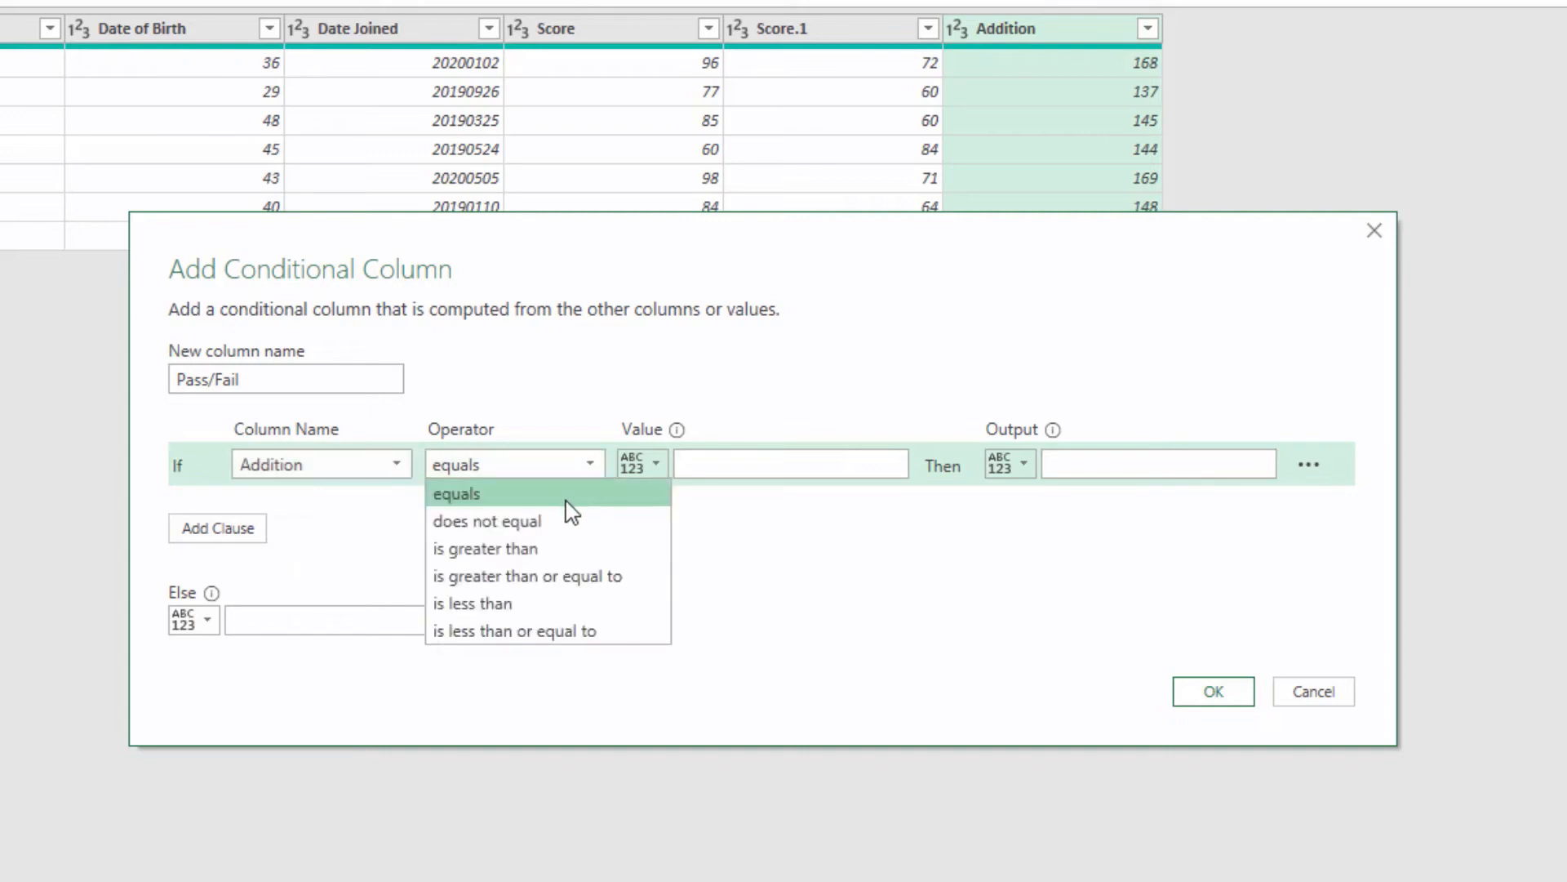
left_click(544, 577)
left_click(731, 467)
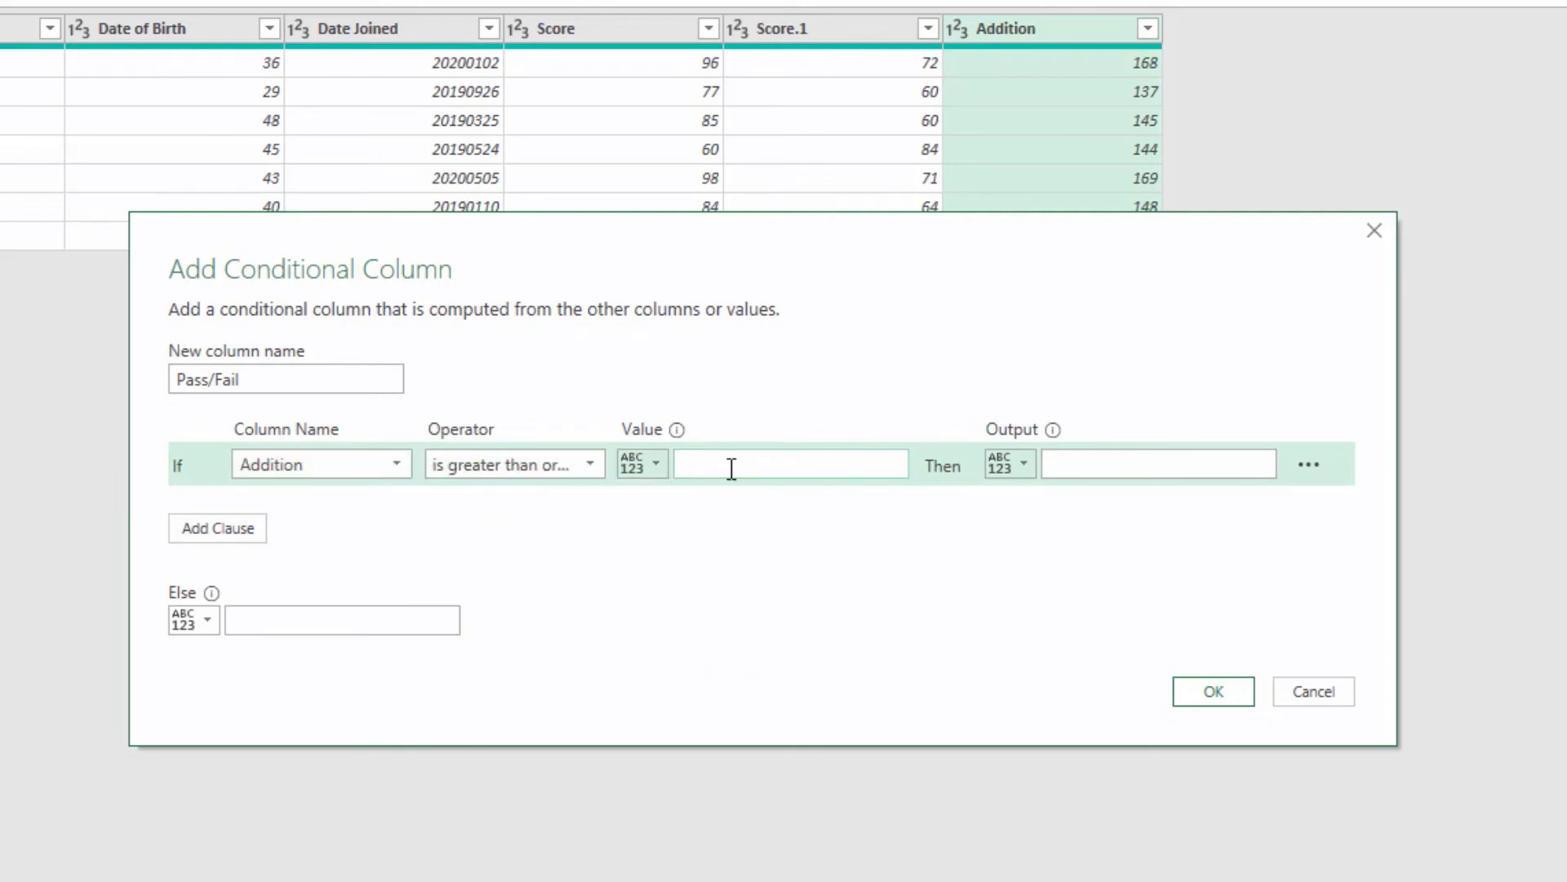
type("140")
Step: Output Pass when the condition is met and Fail otherwise, and create the conditional column
left_click(1067, 469)
type("Pass")
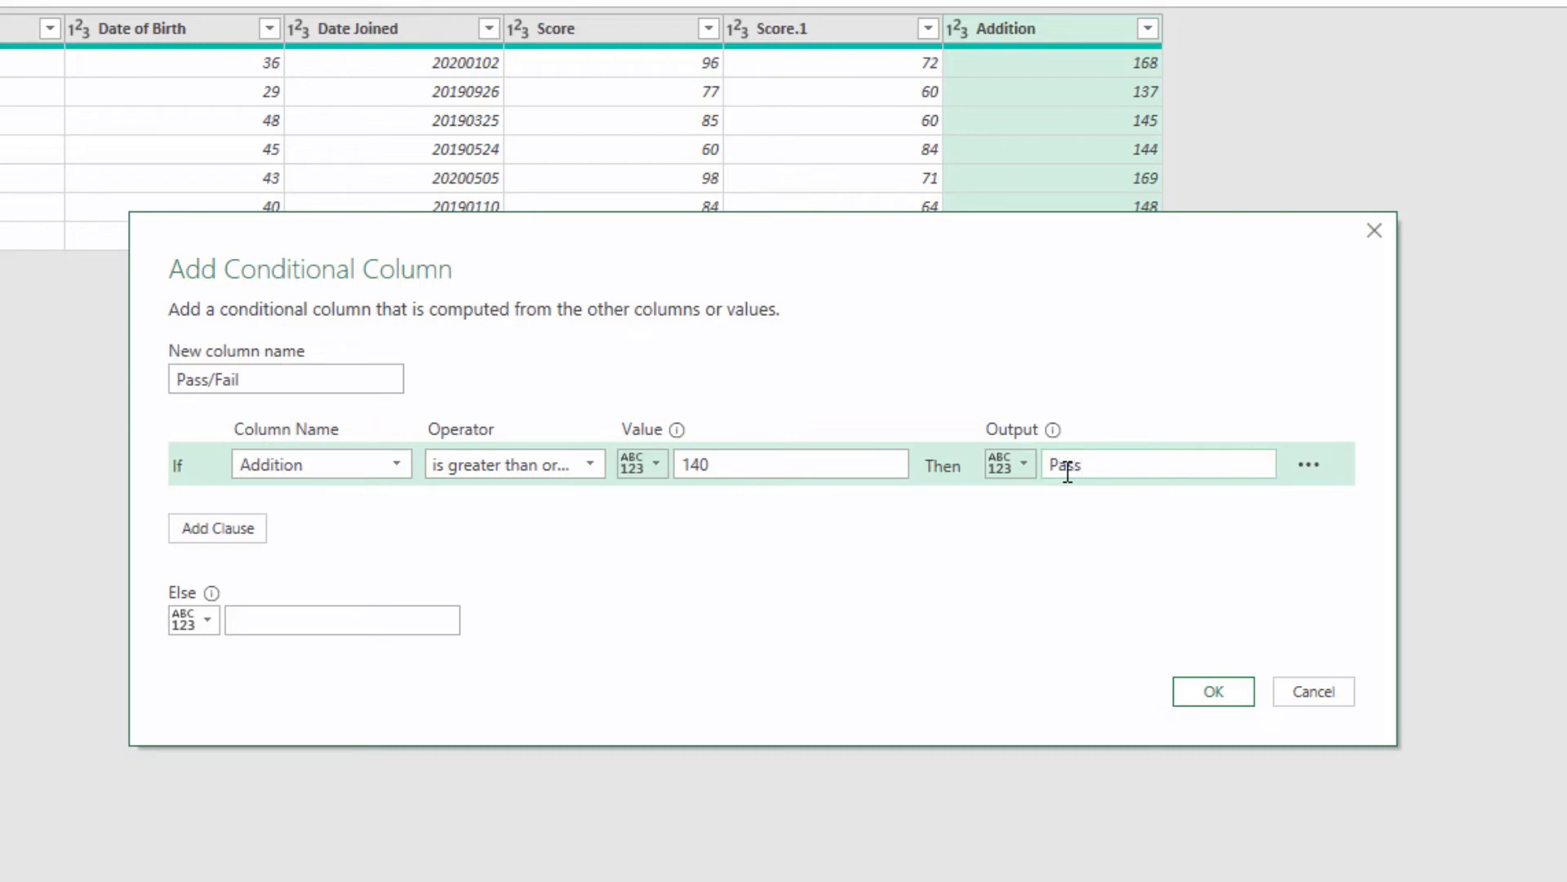
left_click(398, 622)
type("F")
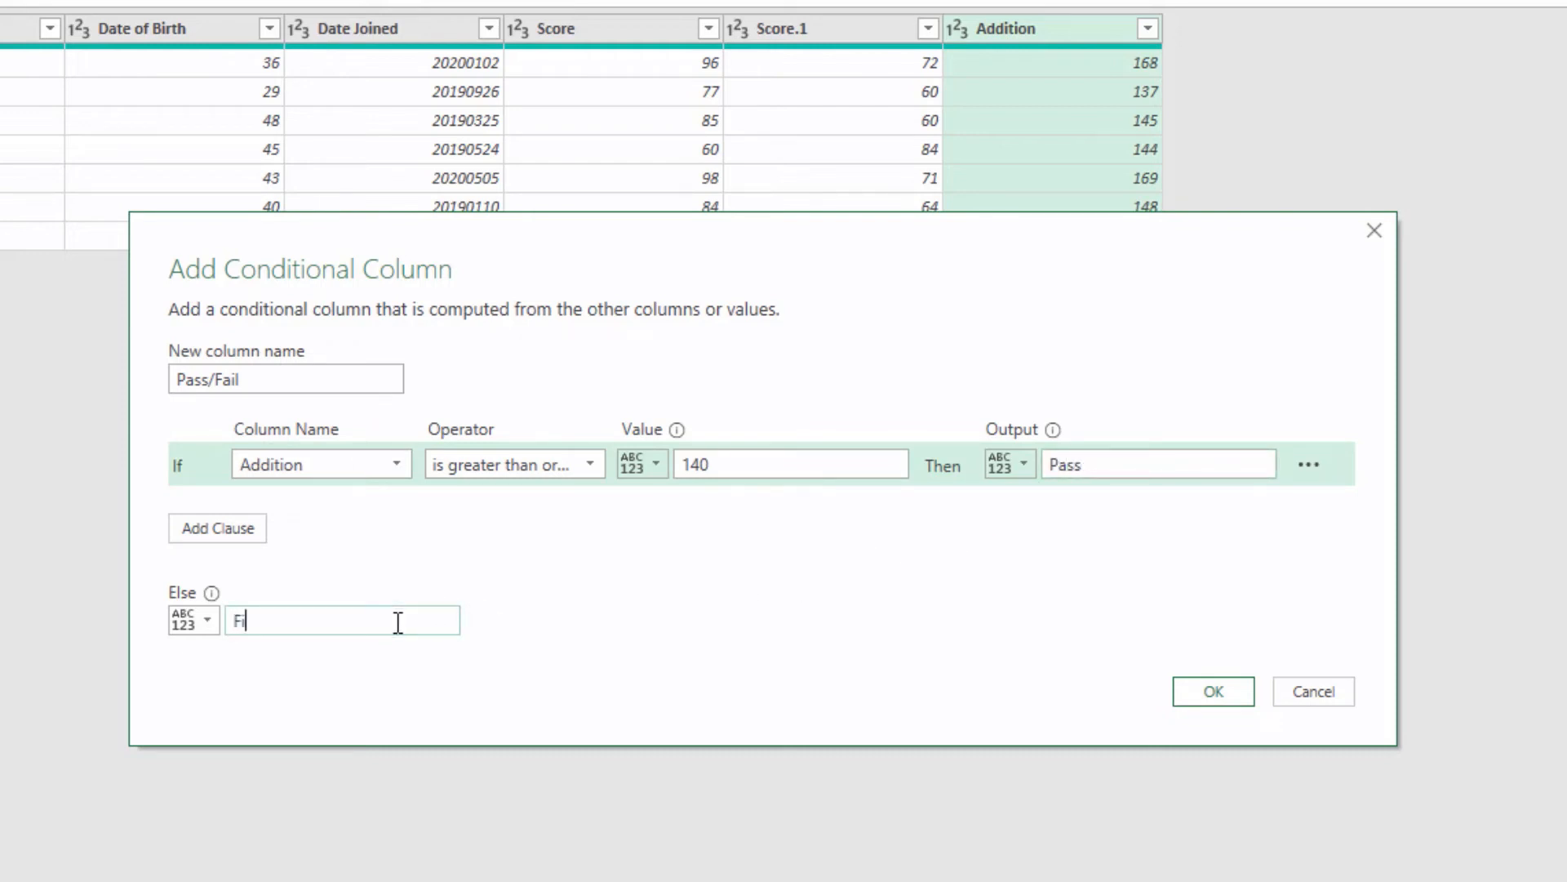
type("ail")
left_click(1194, 702)
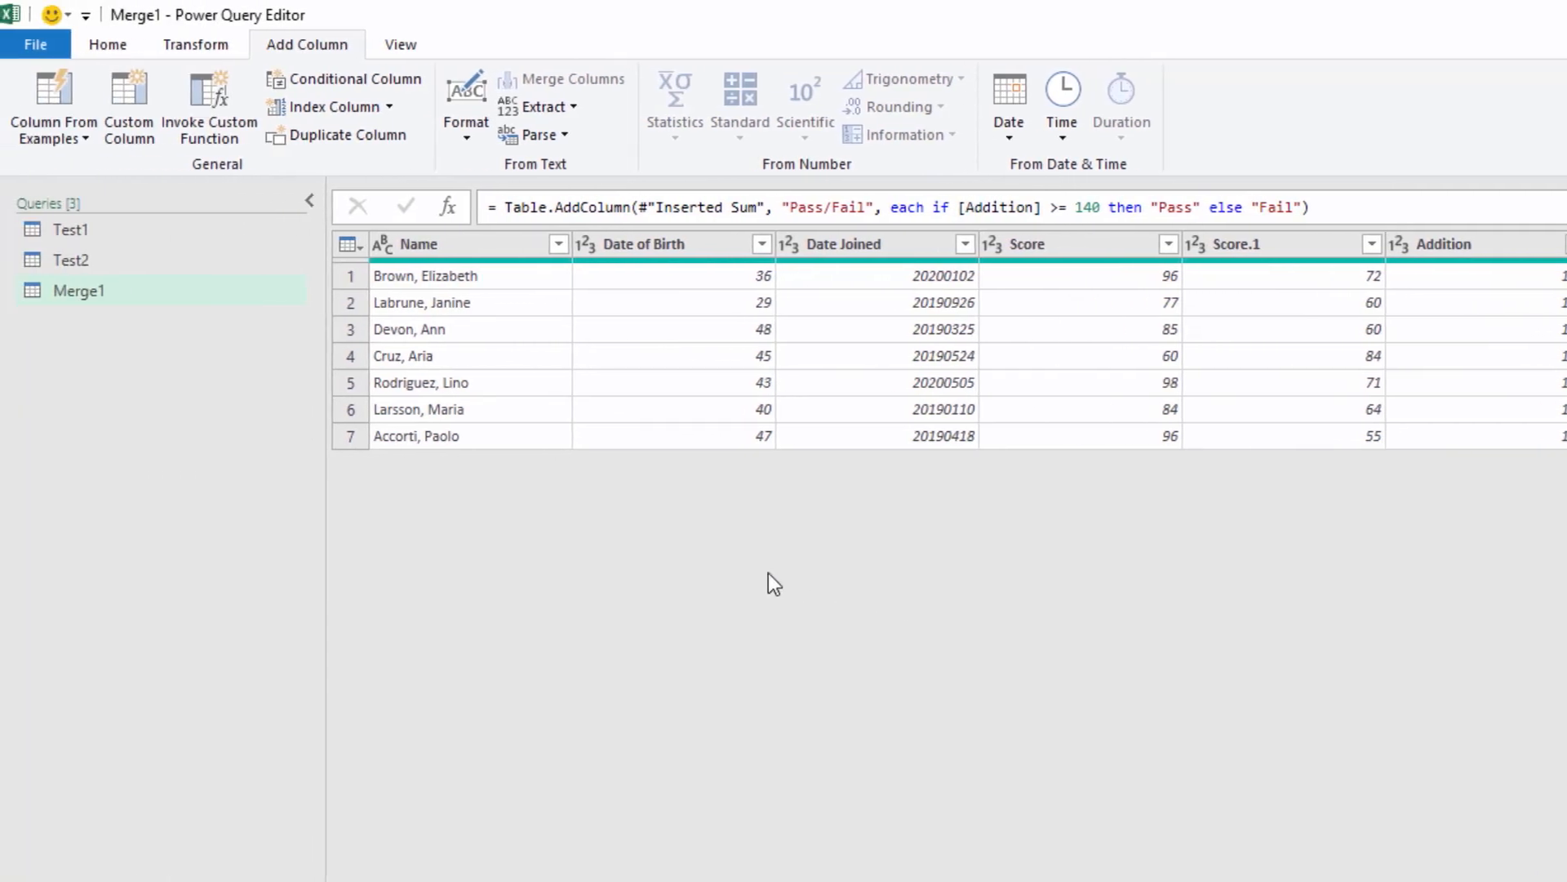
Step: Rename the Merge1 query as EndSolution
right_click(90, 293)
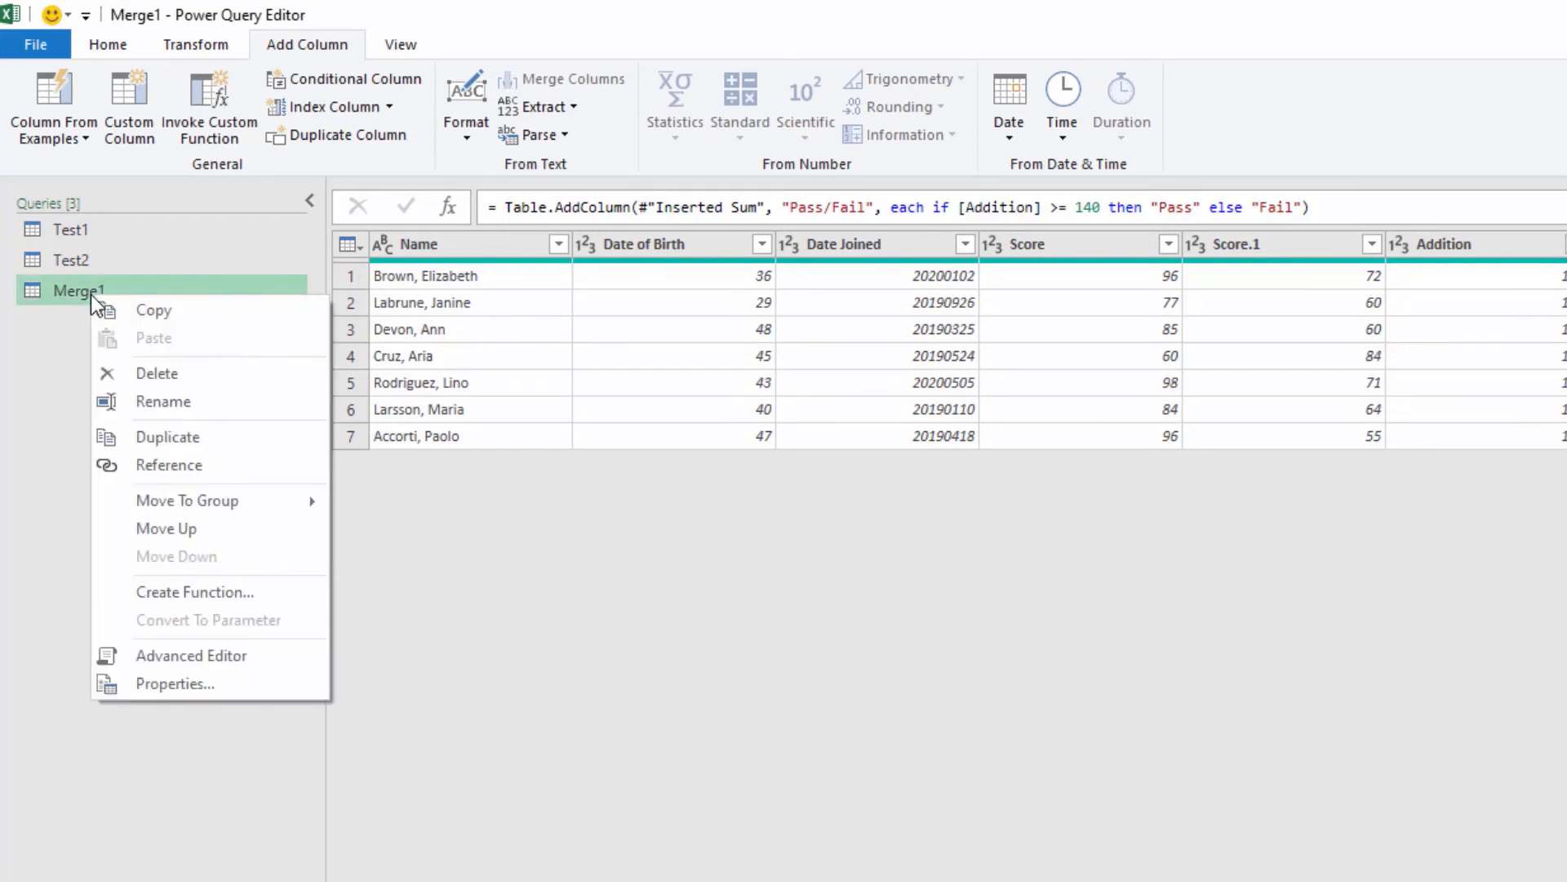
left_click(162, 400)
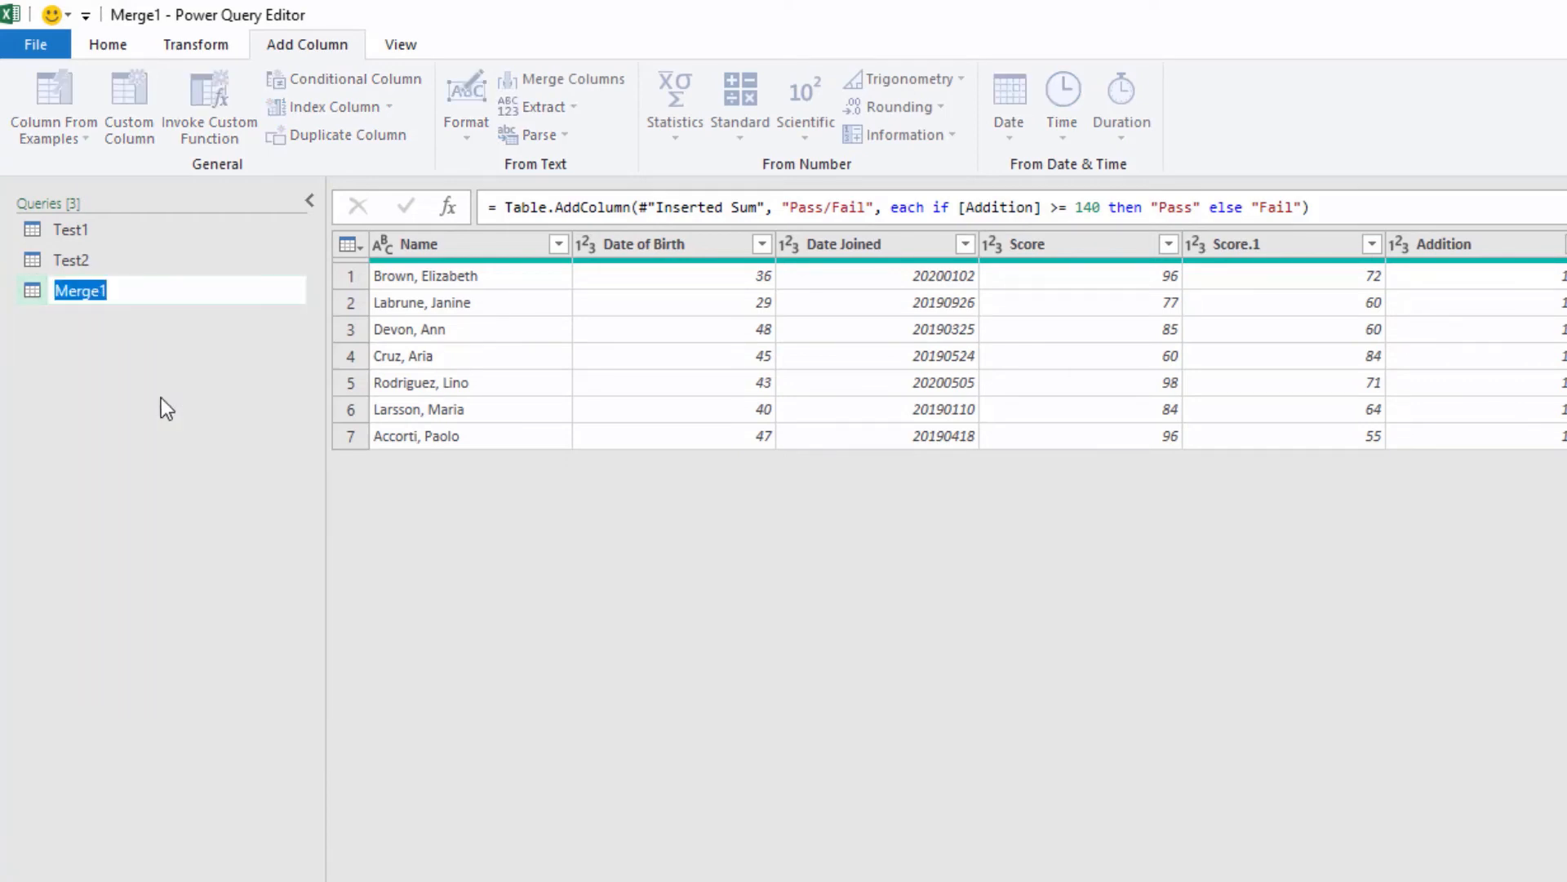
type("EndSolution")
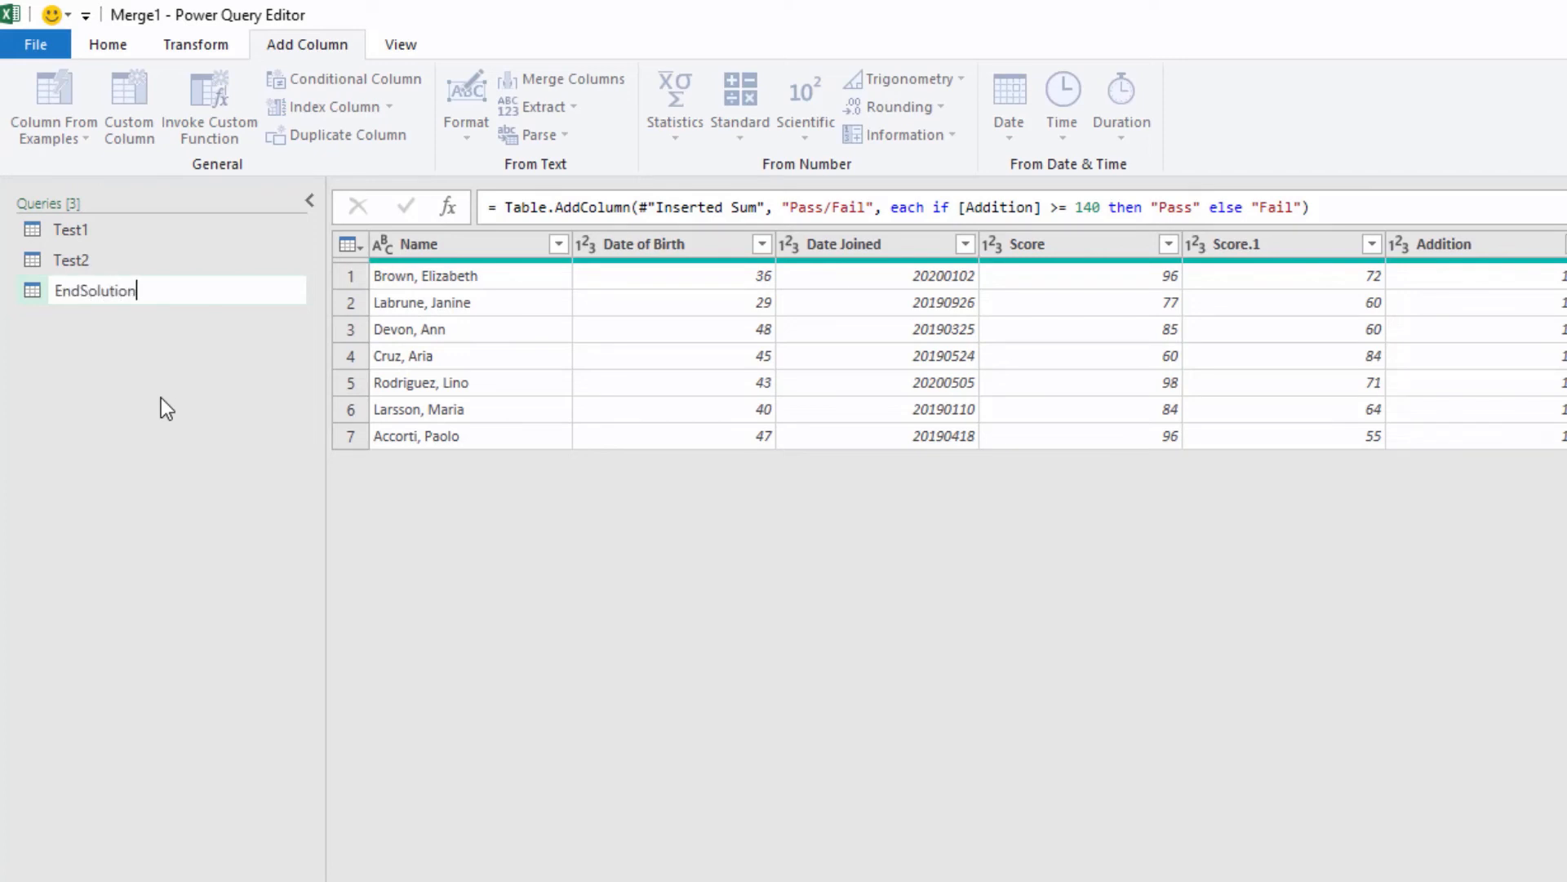
key("Return")
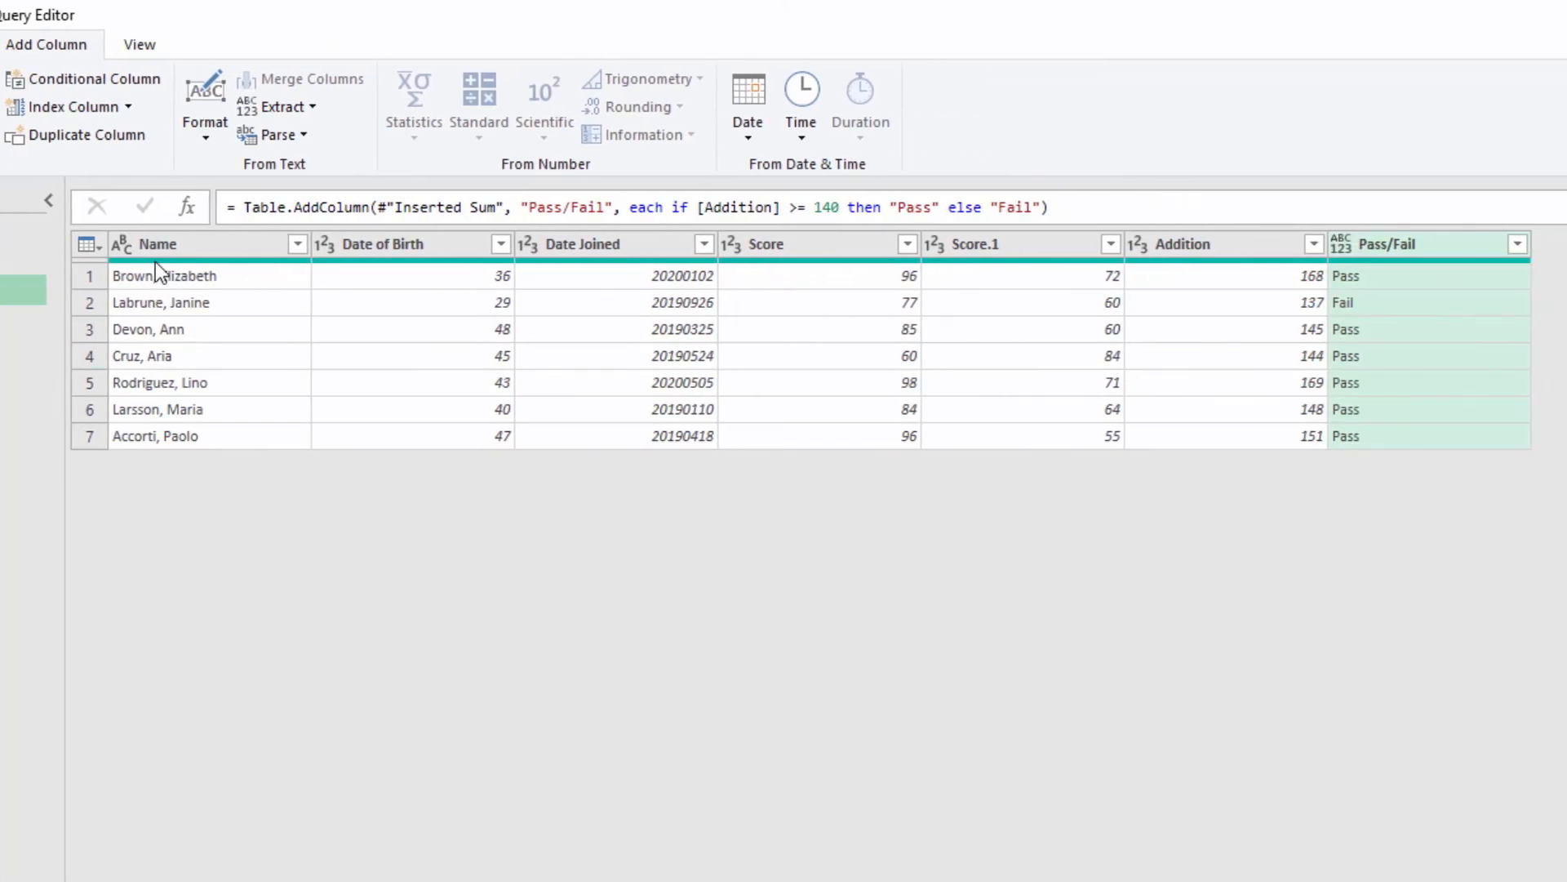
Step: Rename the Date of Birth, Score, Score.1 and Addition columns as Age, Test 1 Score, Test 2 Score and Total Score
double_click(396, 245)
type("Age")
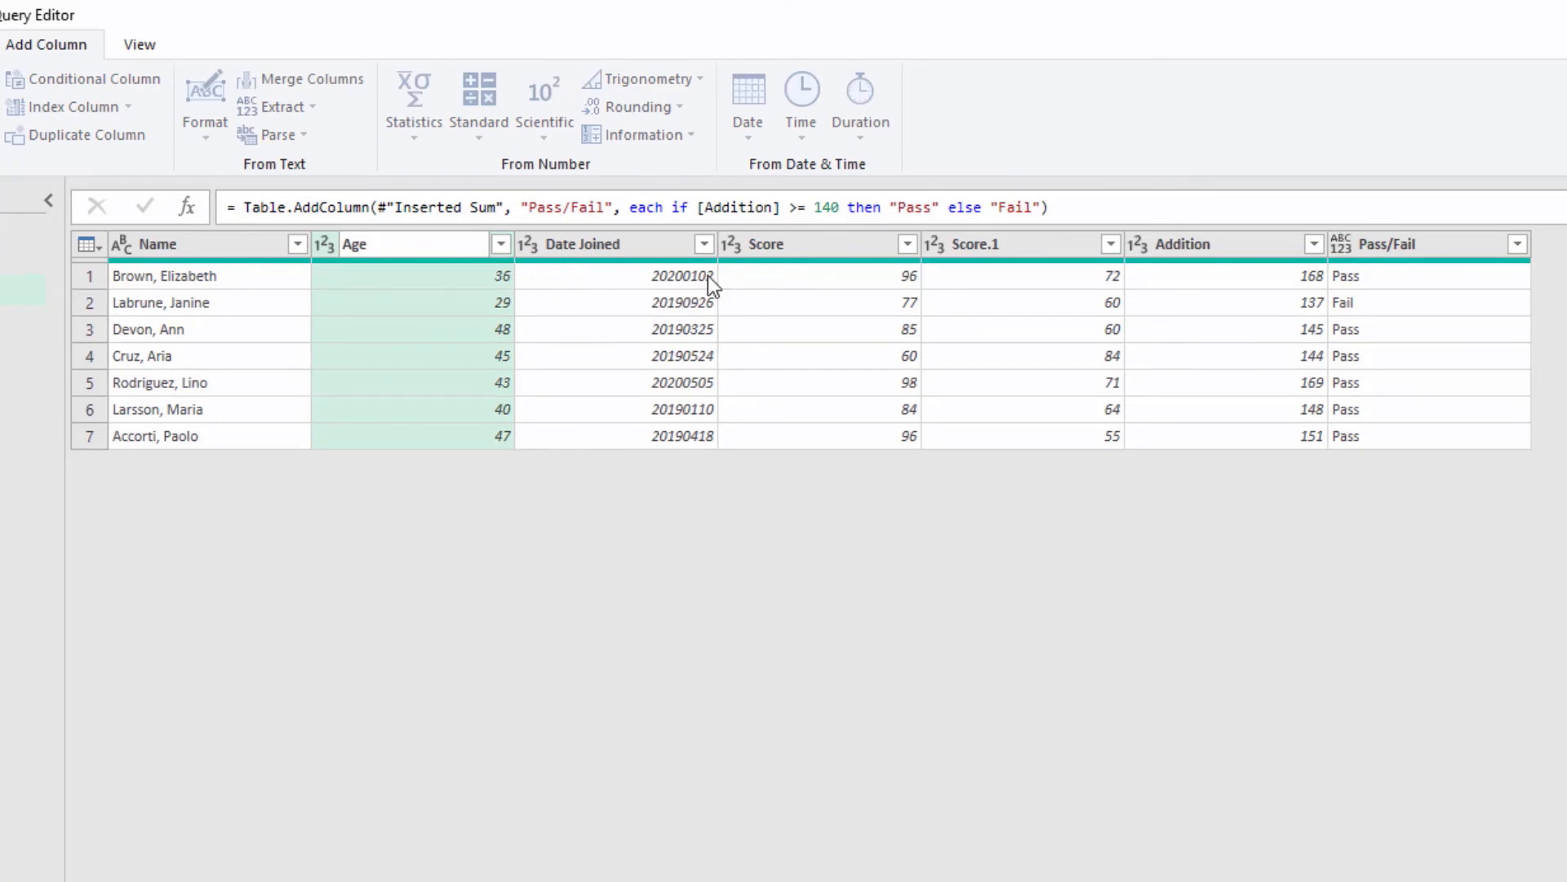
double_click(781, 247)
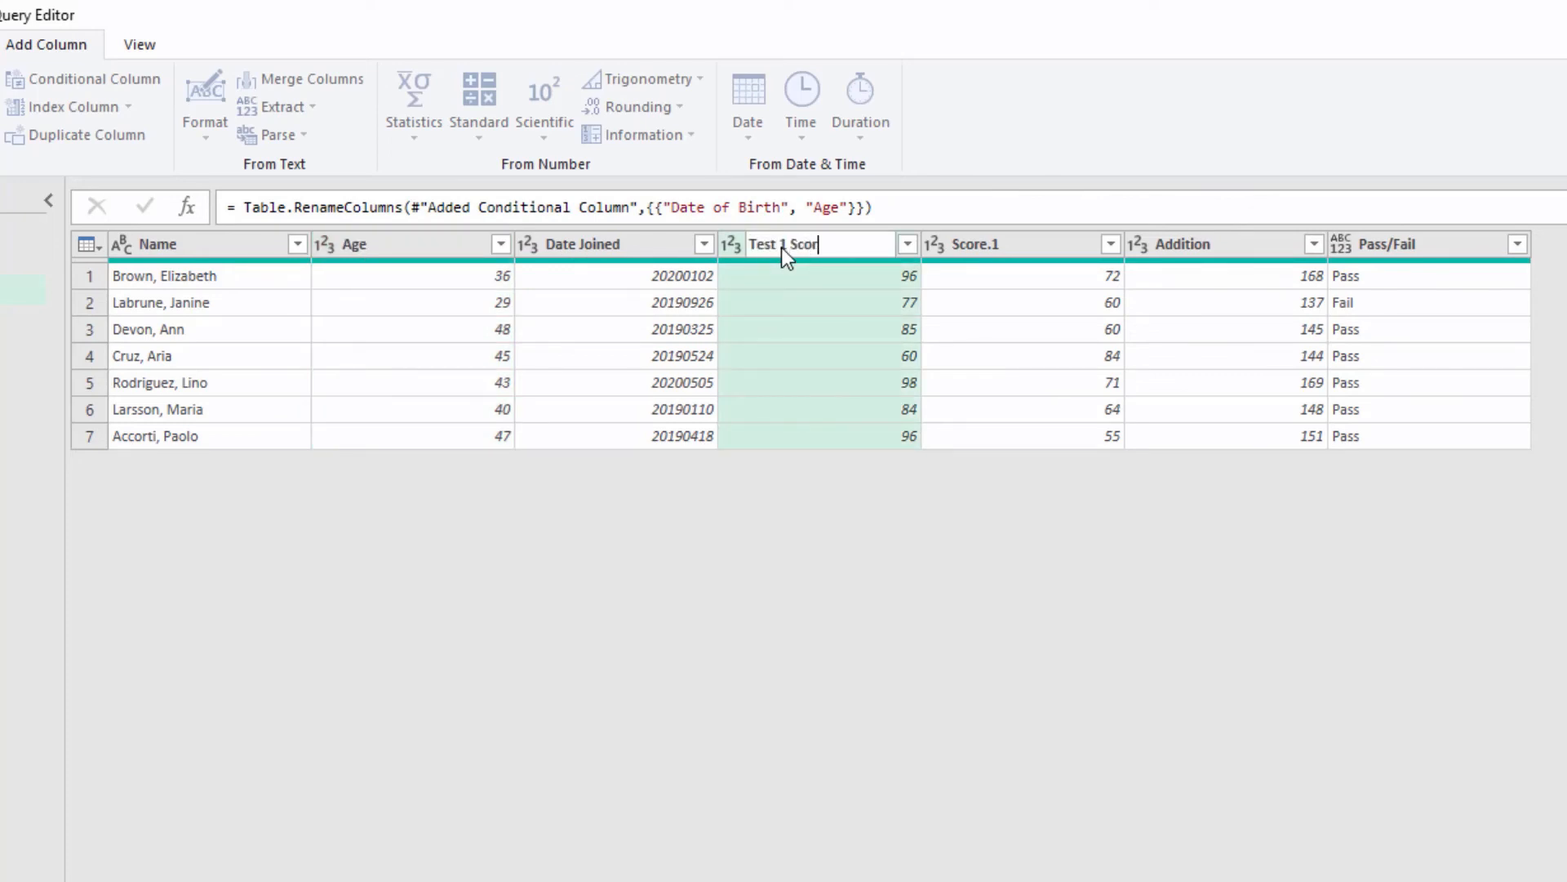
key("Return")
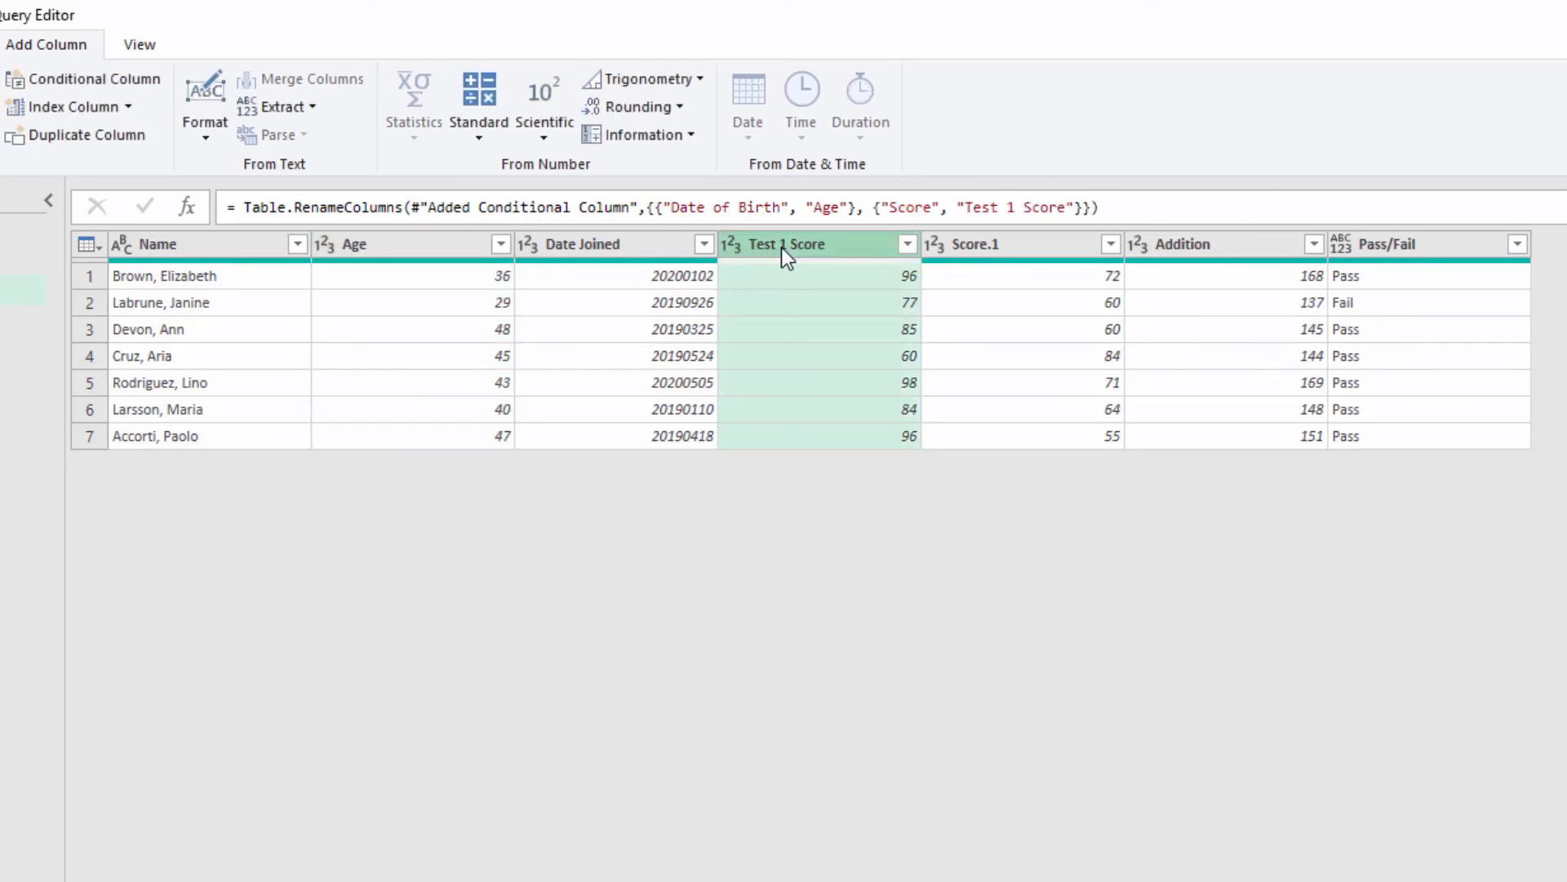
double_click(991, 248)
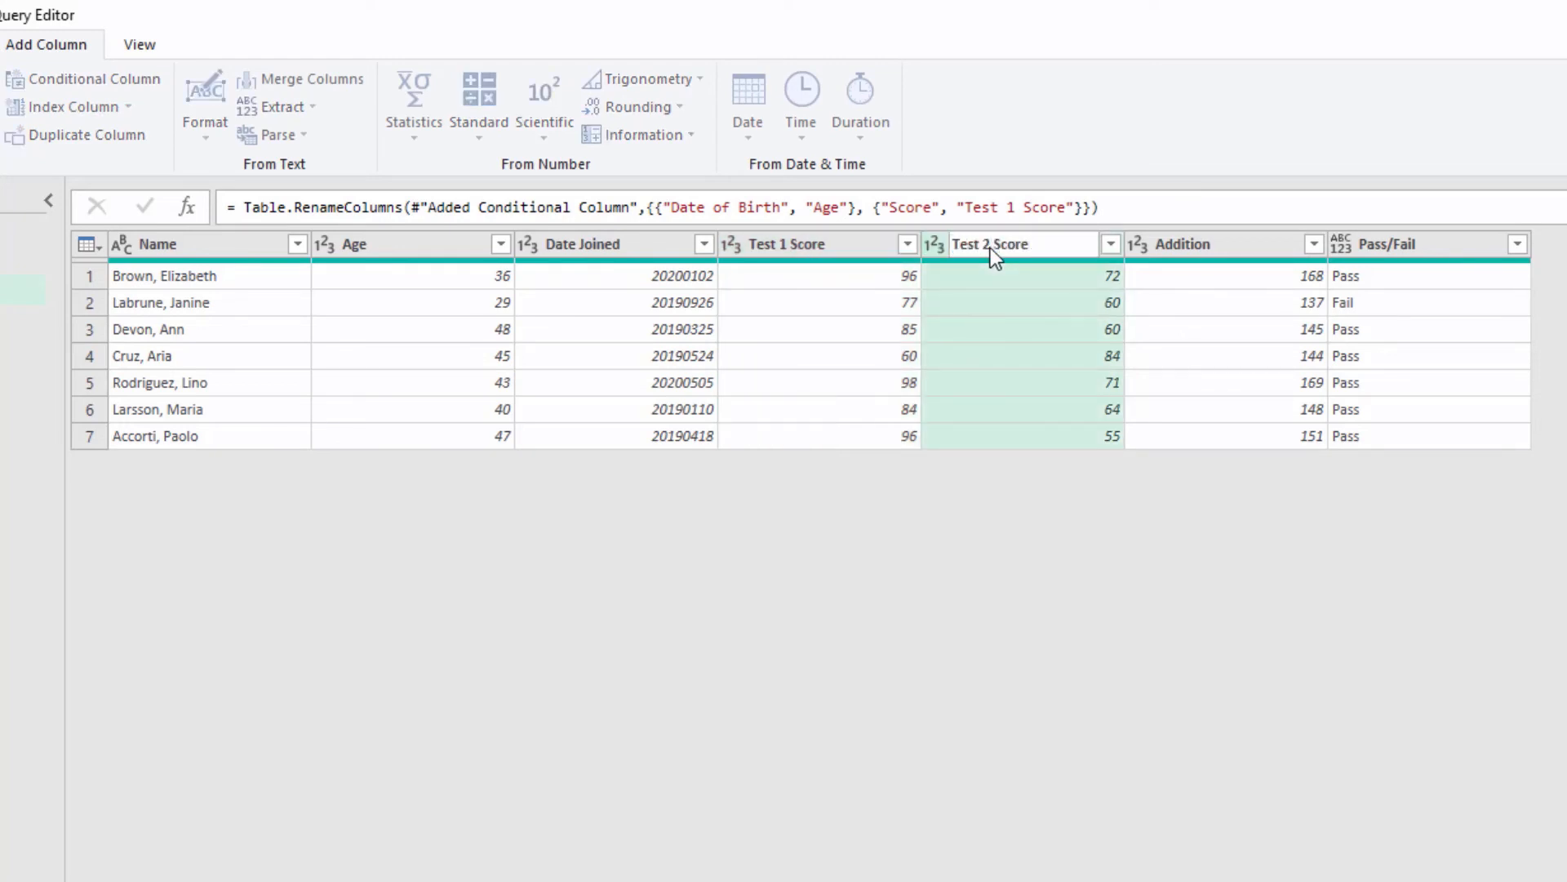
double_click(1197, 243)
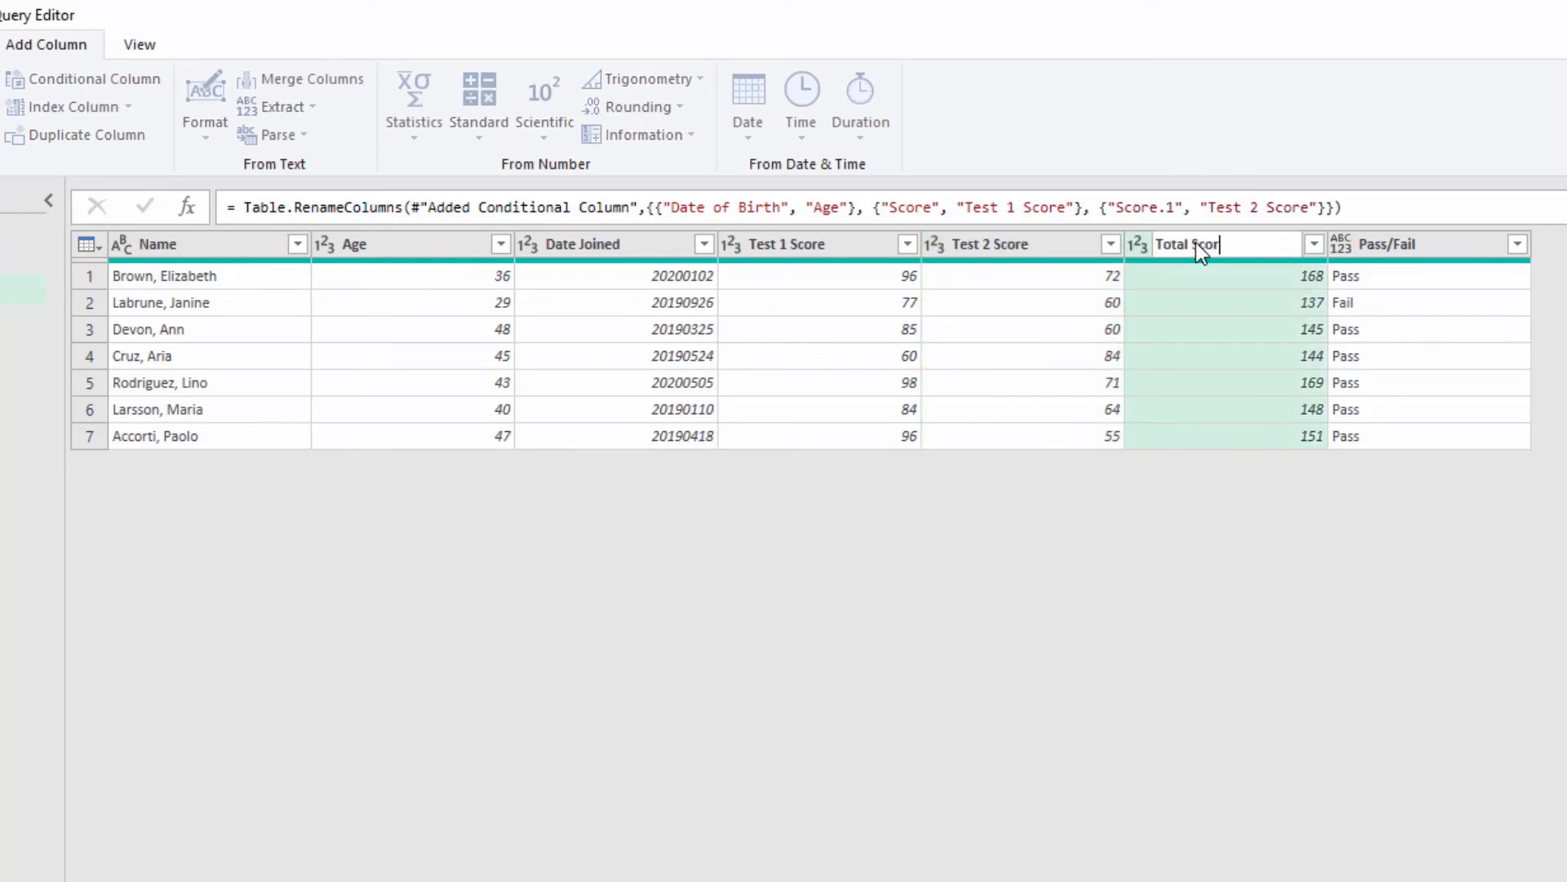
key("Return")
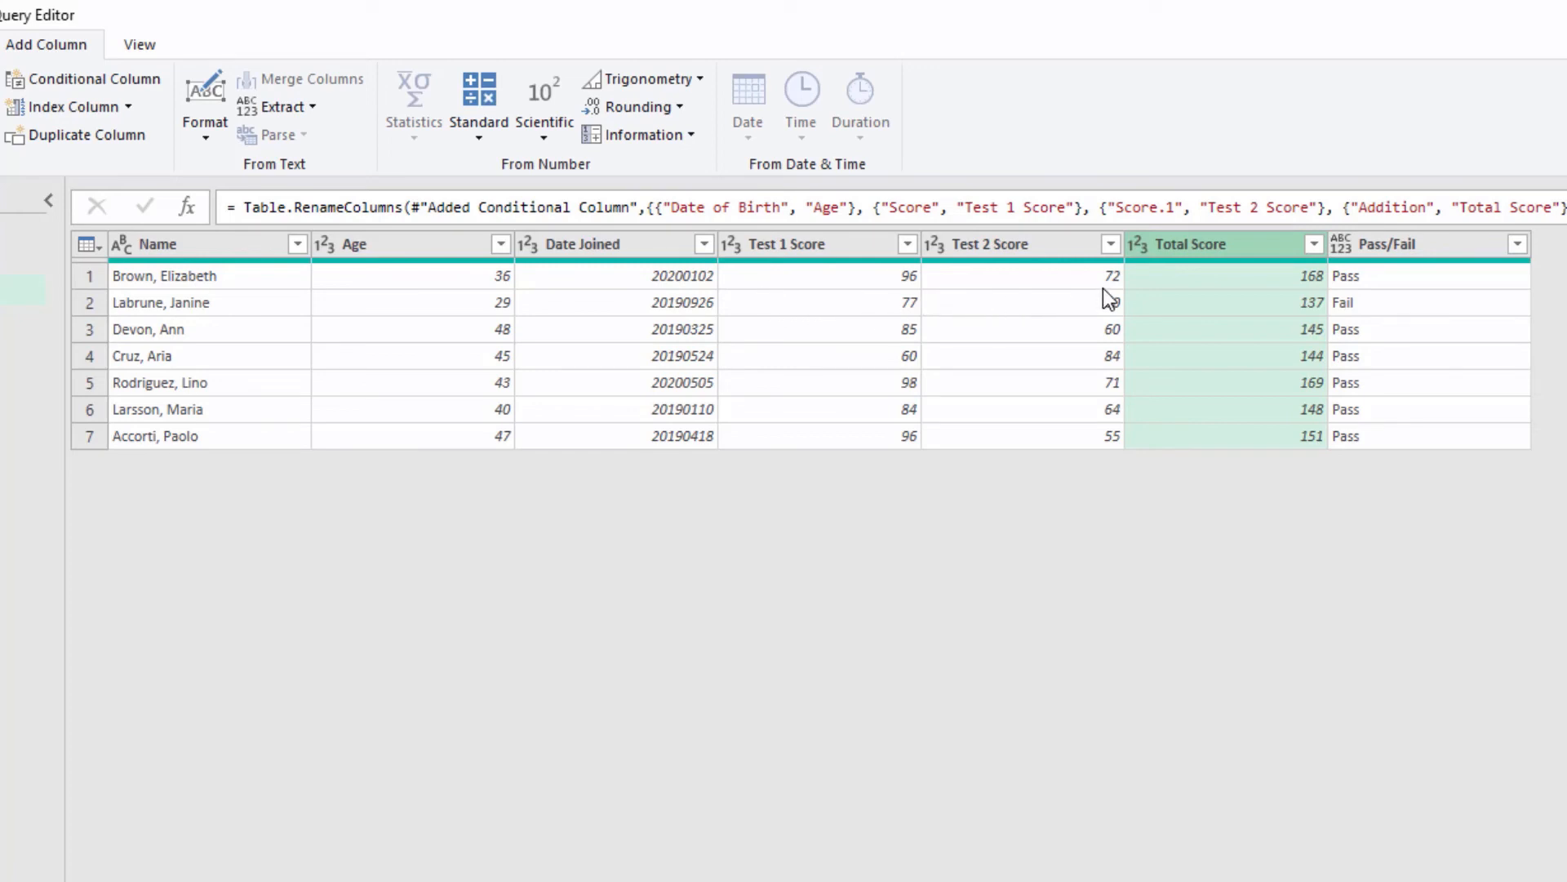
Step: Set the Pass/Fail column's data type to Text
left_click(1342, 243)
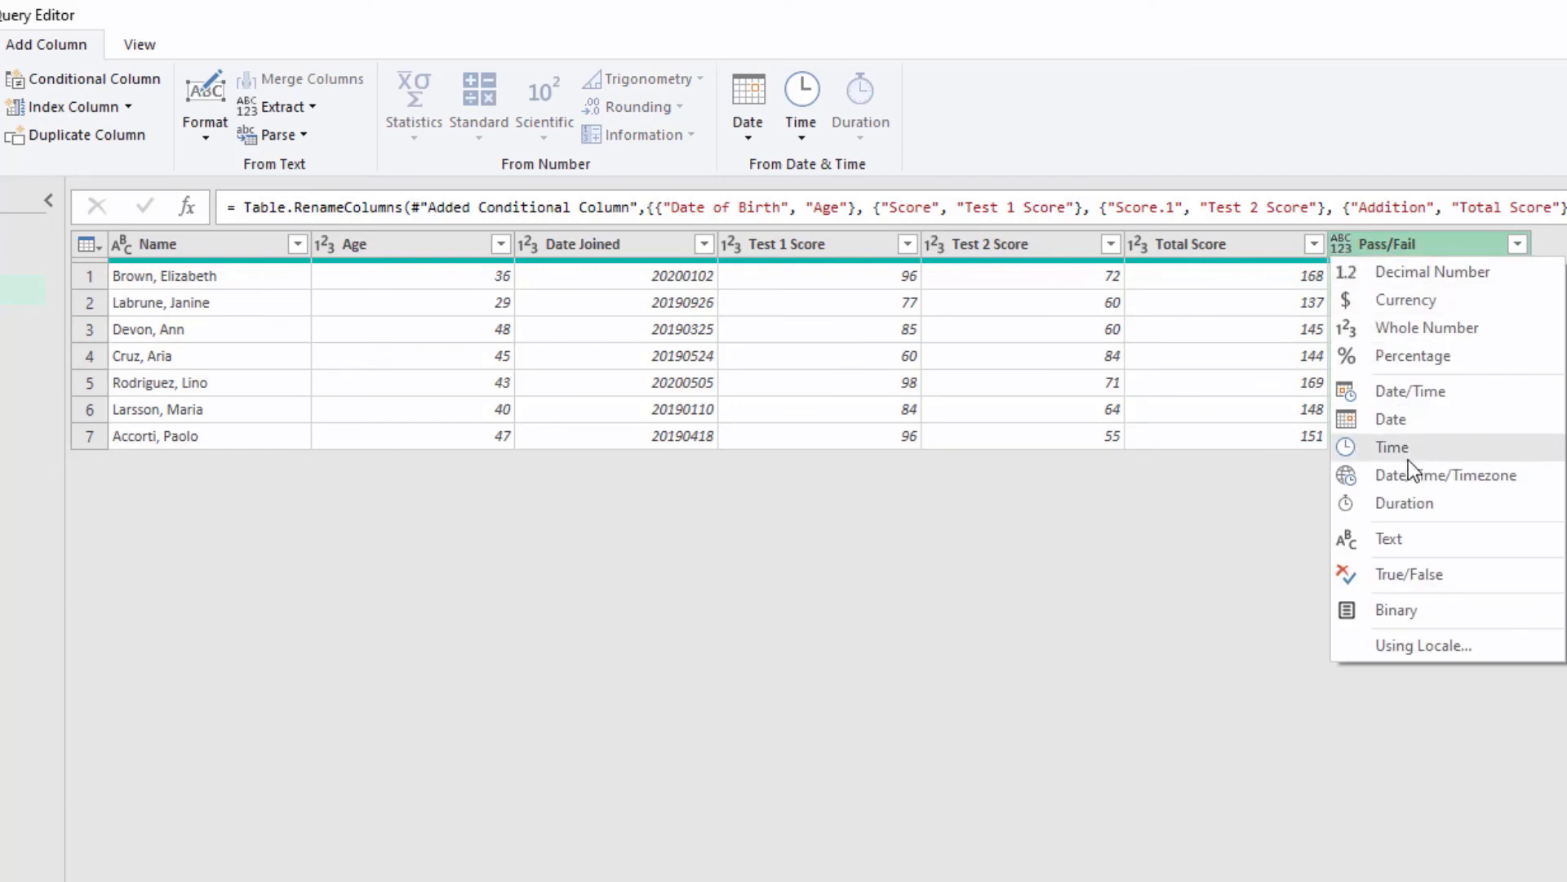
left_click(1422, 541)
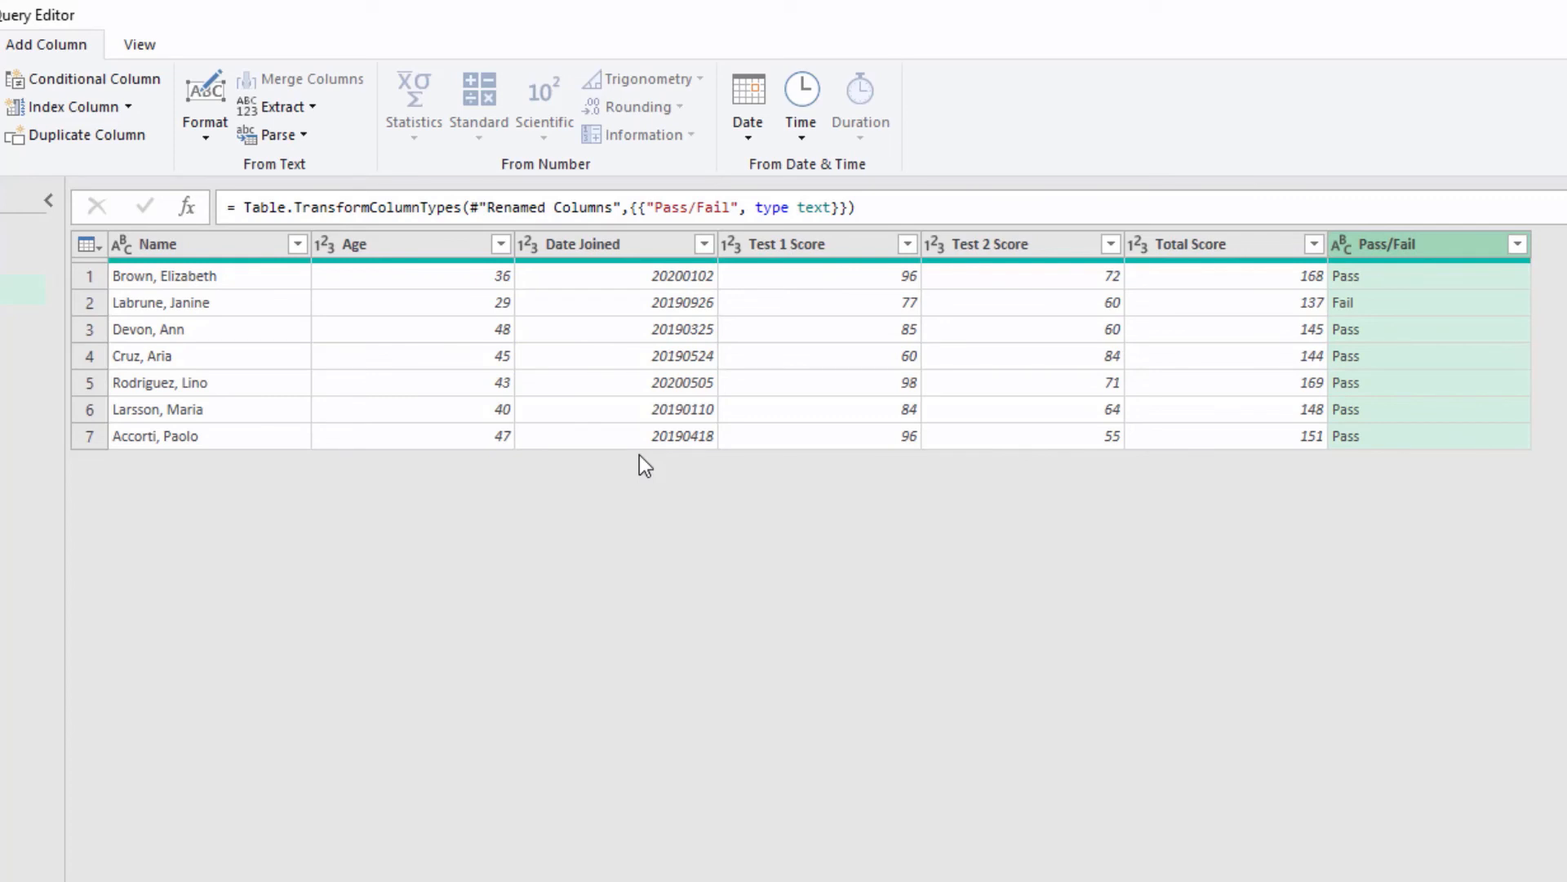
Step: Try to convert the Date Joined column directly to the Date type, and delete the Changed Type step
left_click(530, 247)
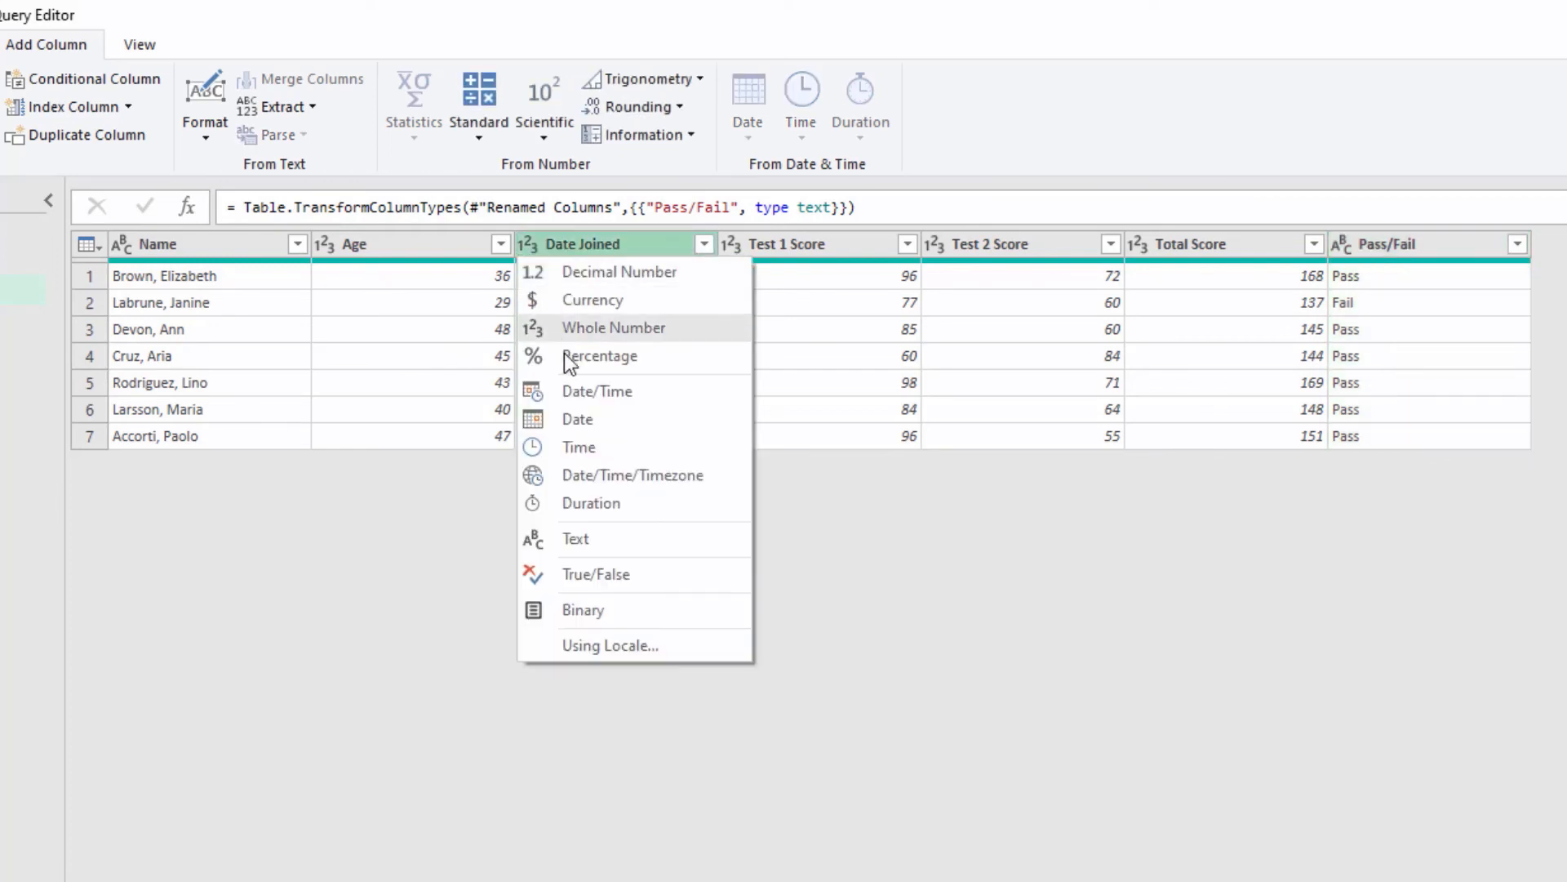
left_click(589, 420)
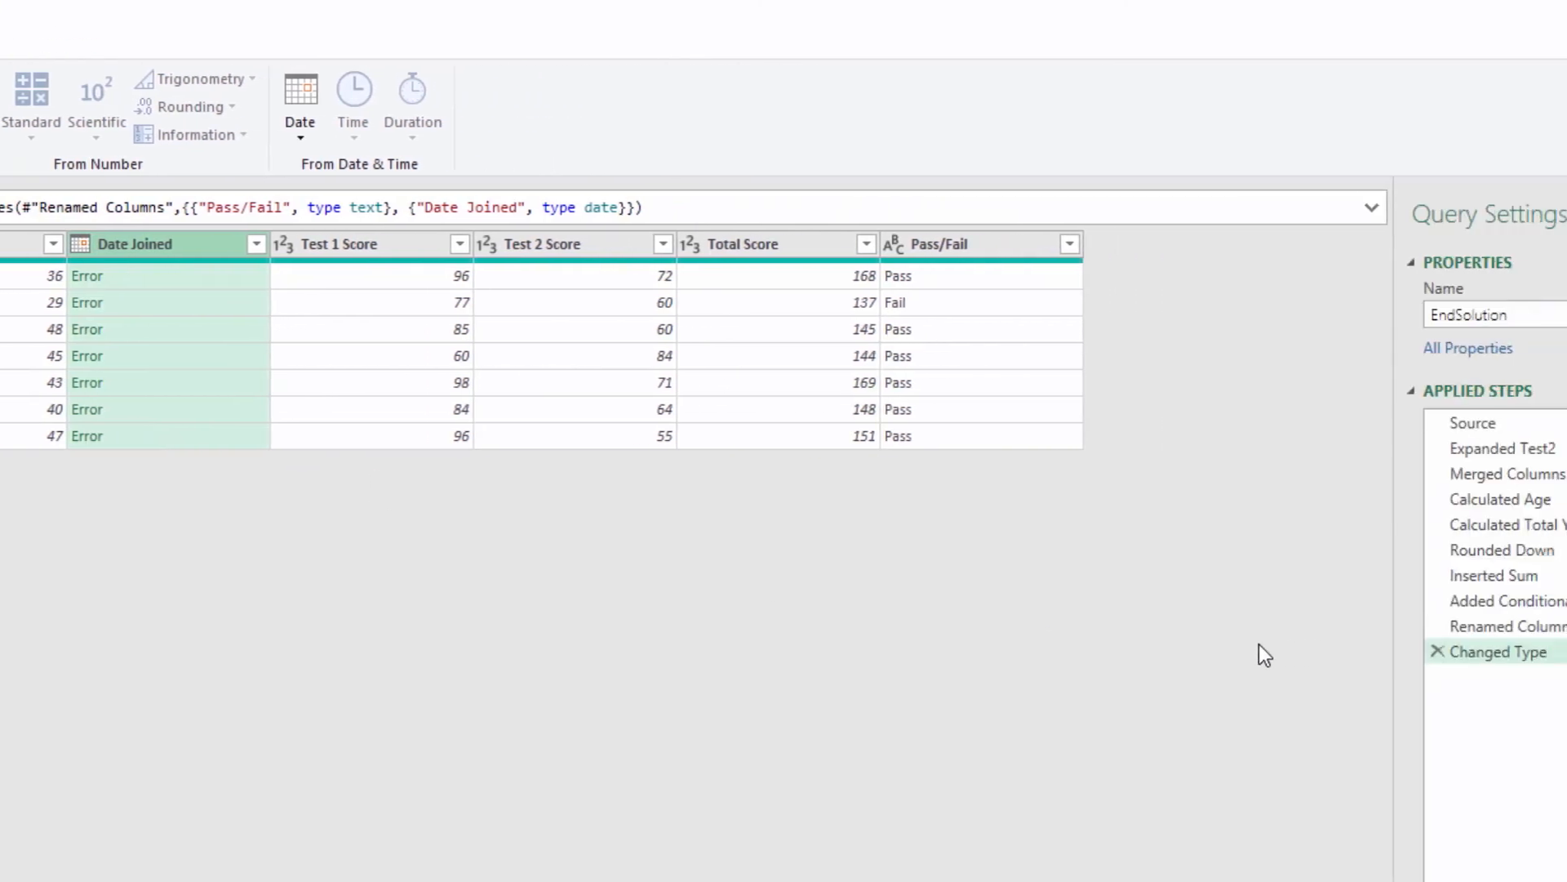
left_click(1274, 652)
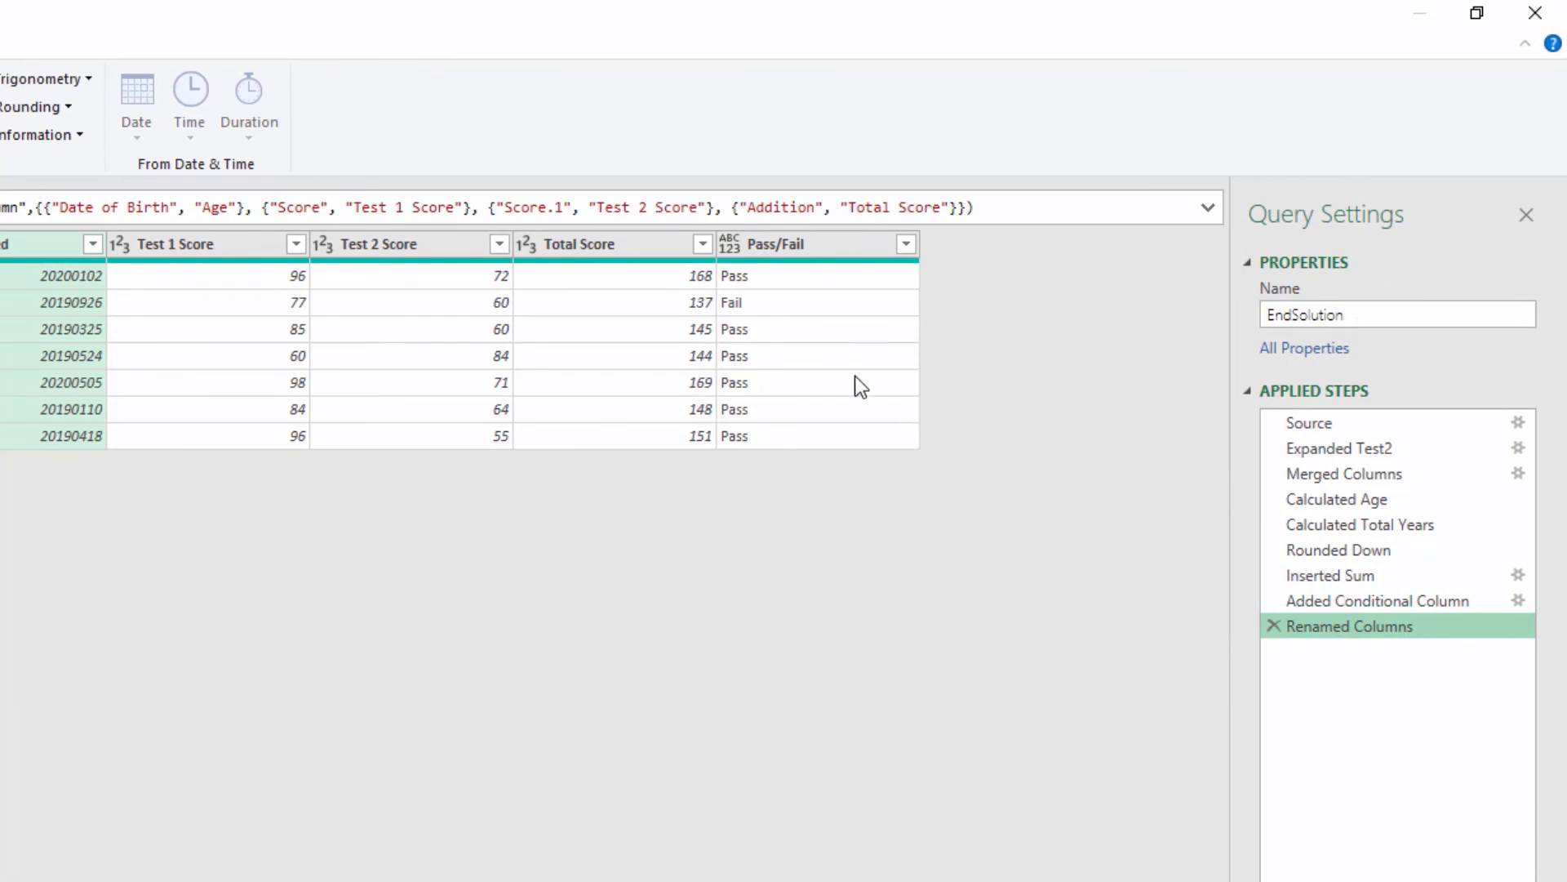
Step: Set the data type of both the Pass/Fail and Date Joined columns to Text
left_click(736, 250)
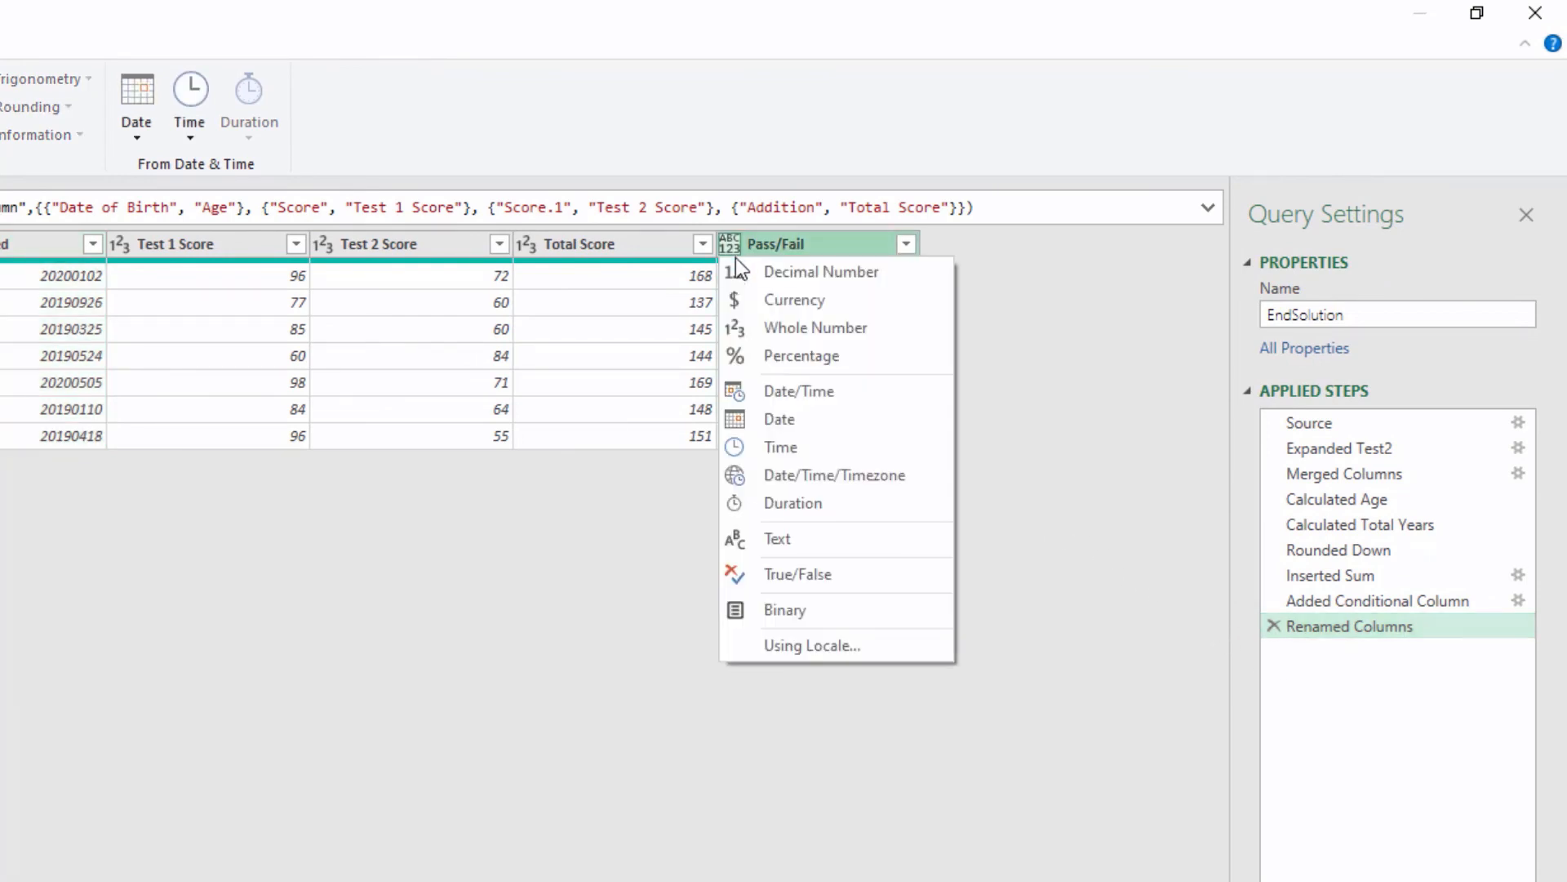
left_click(797, 537)
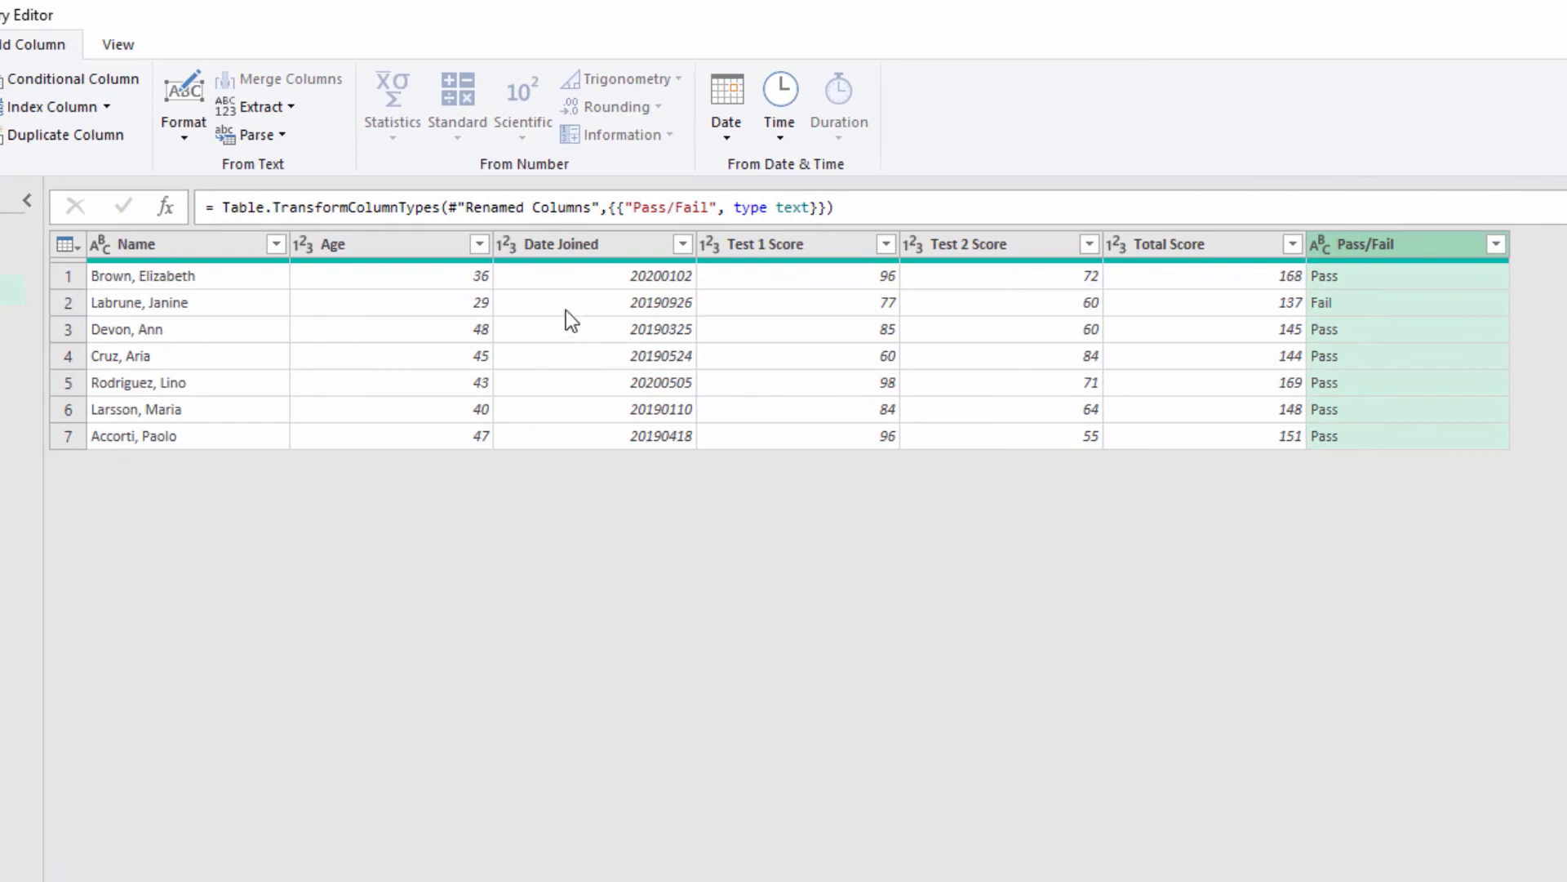
left_click(507, 252)
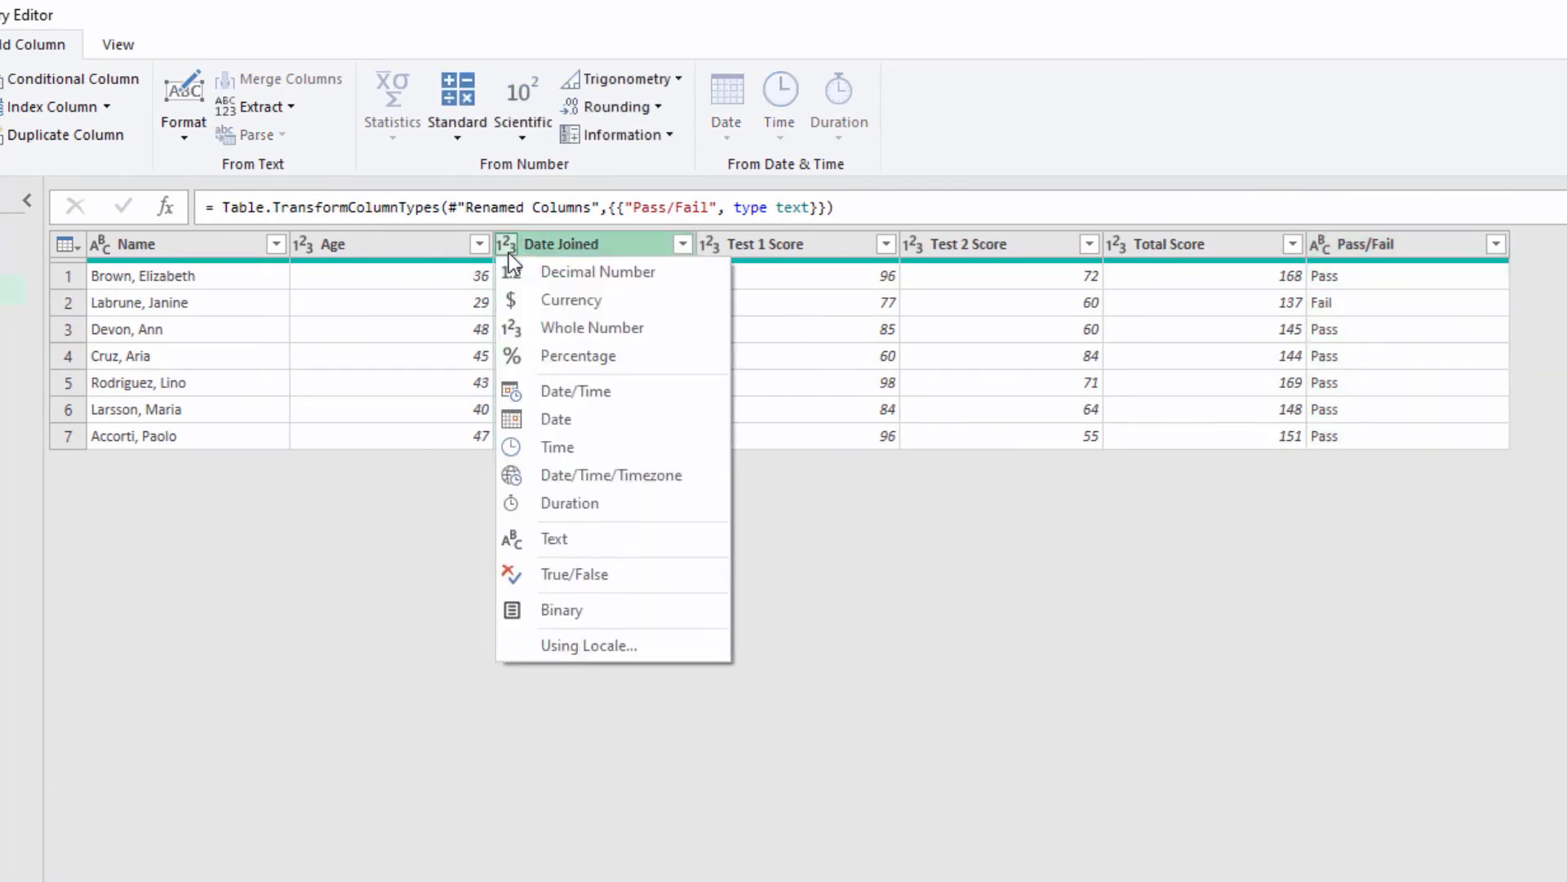
left_click(560, 541)
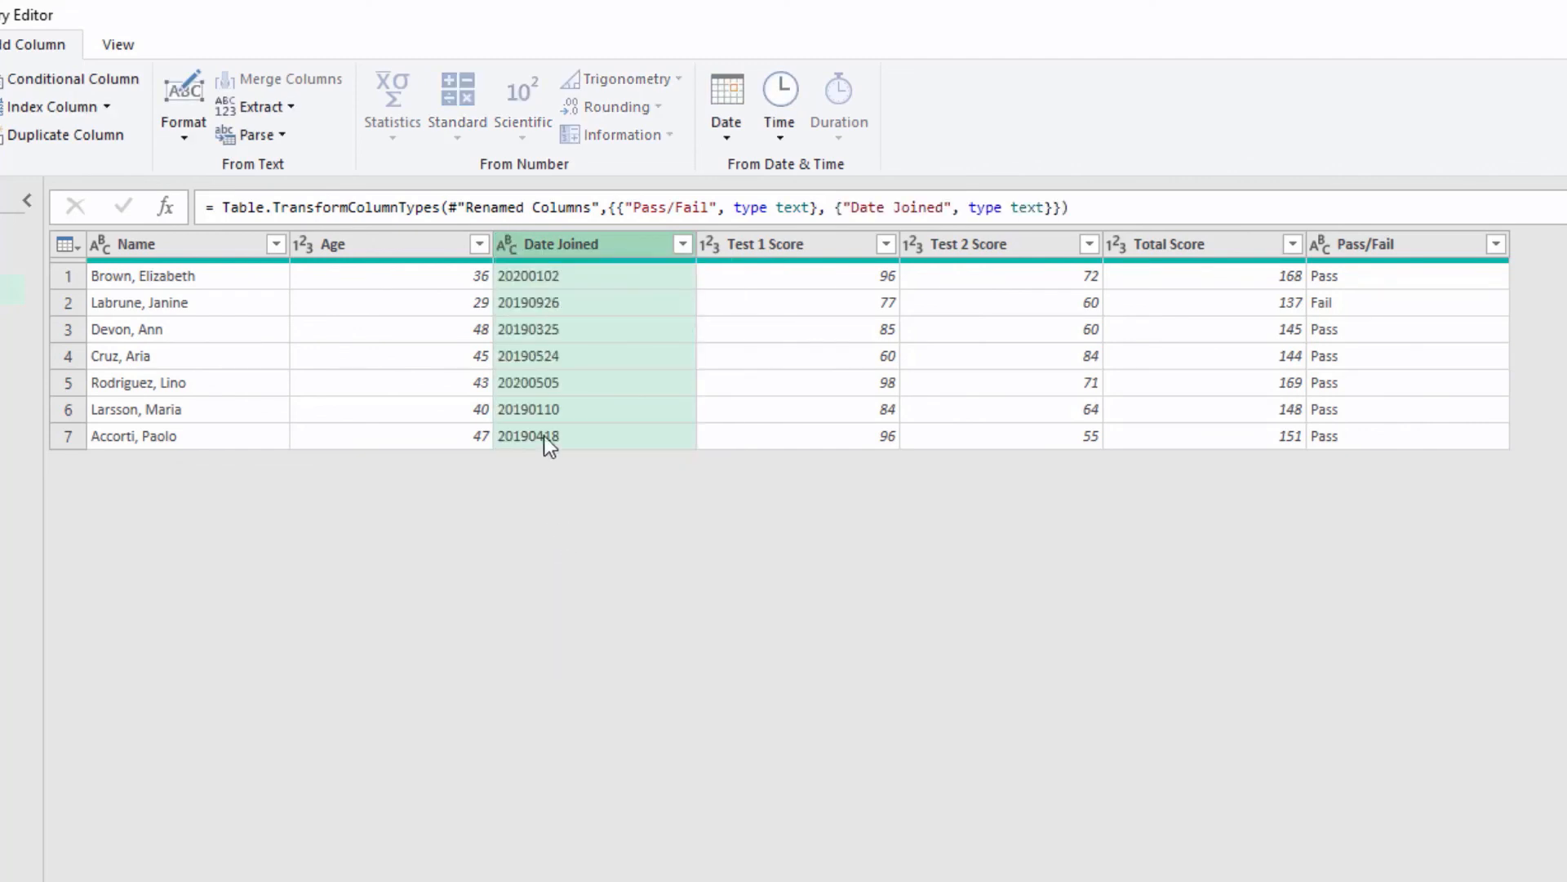
Step: Convert the Date Joined column to the Date type, adding the conversion as a new step
left_click(510, 250)
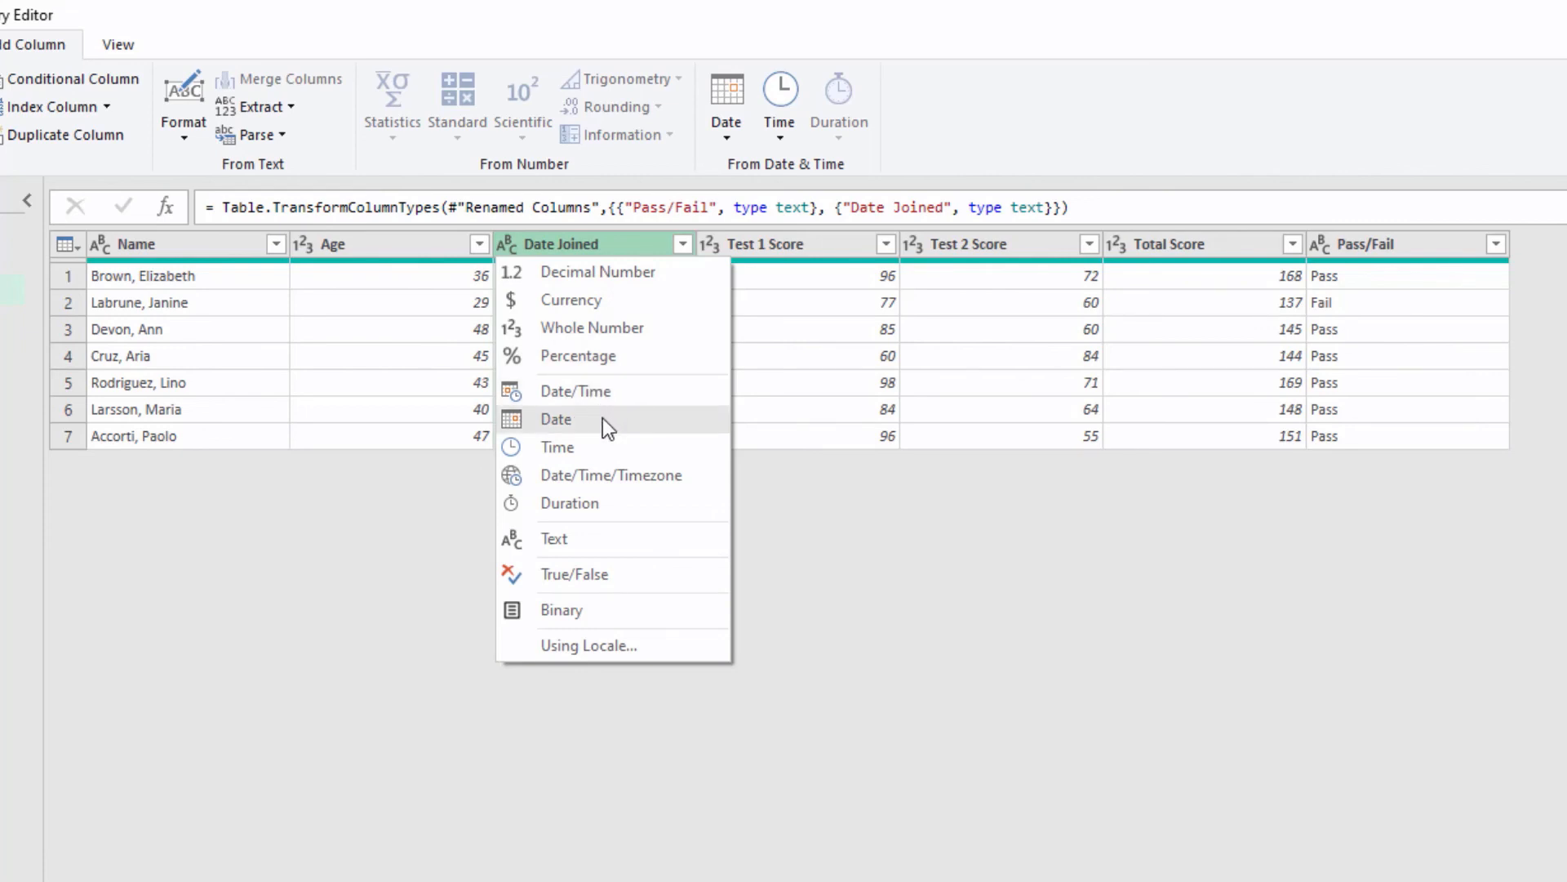
left_click(602, 418)
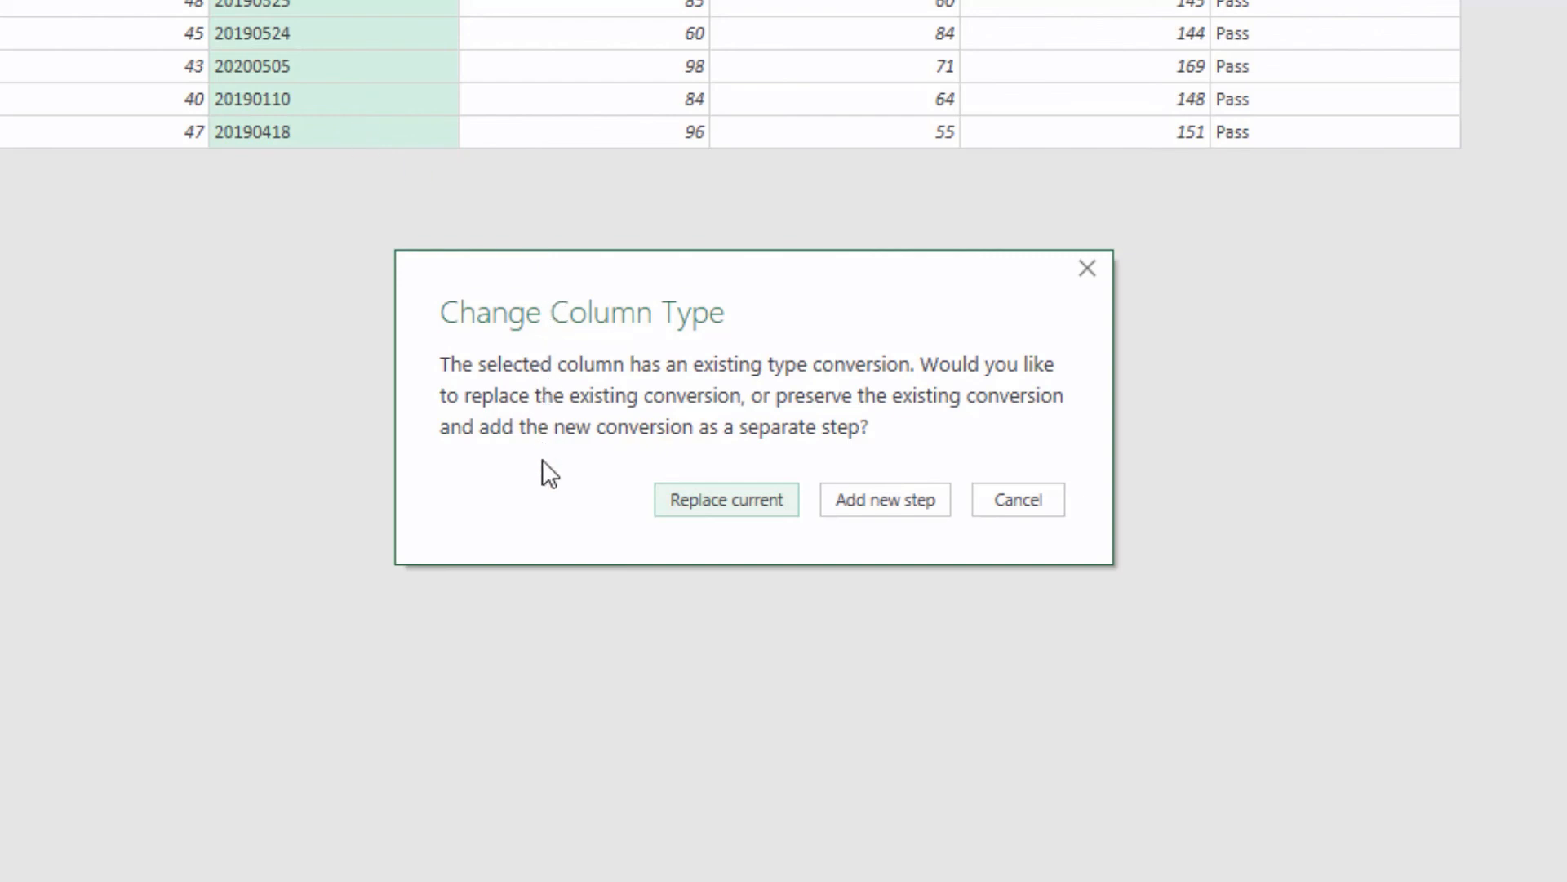
left_click(849, 505)
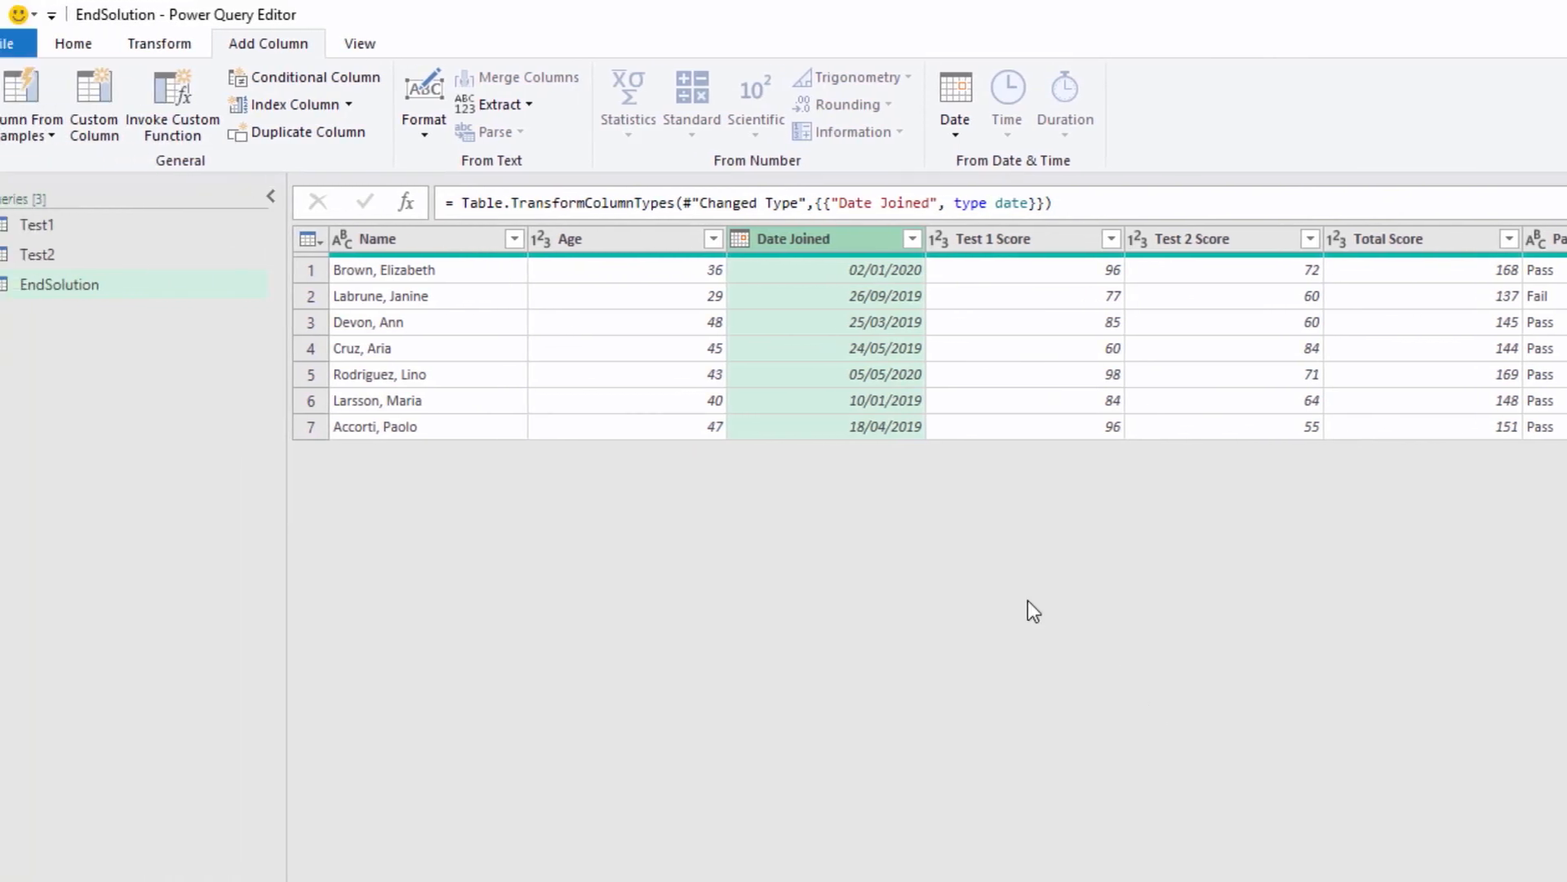
Step: Close the query editor and load the data as a table in a new worksheet
left_click(119, 46)
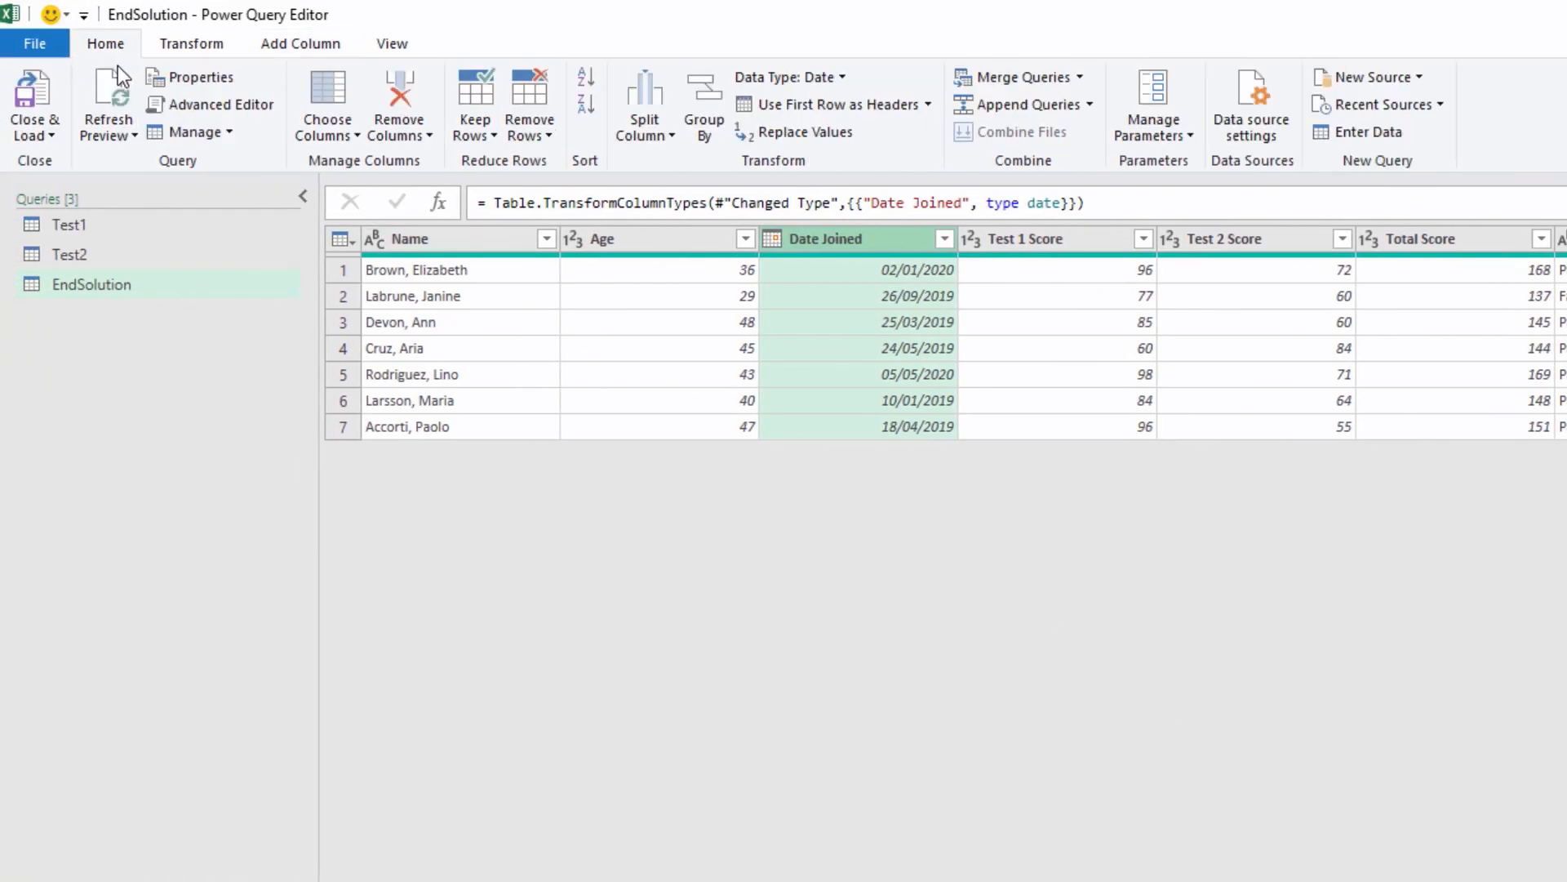
left_click(54, 132)
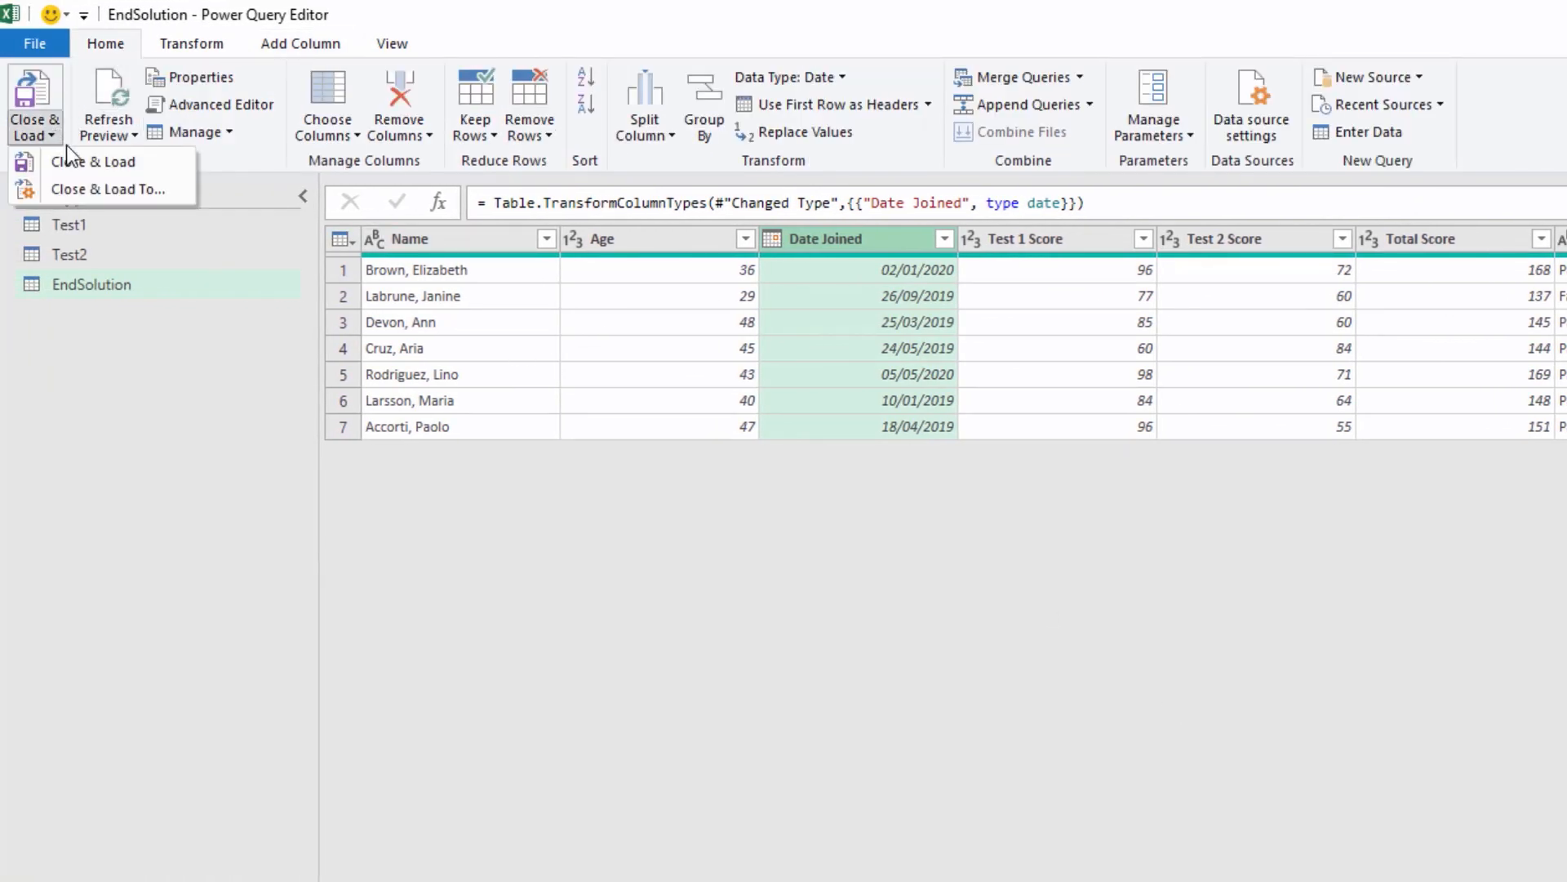
left_click(89, 188)
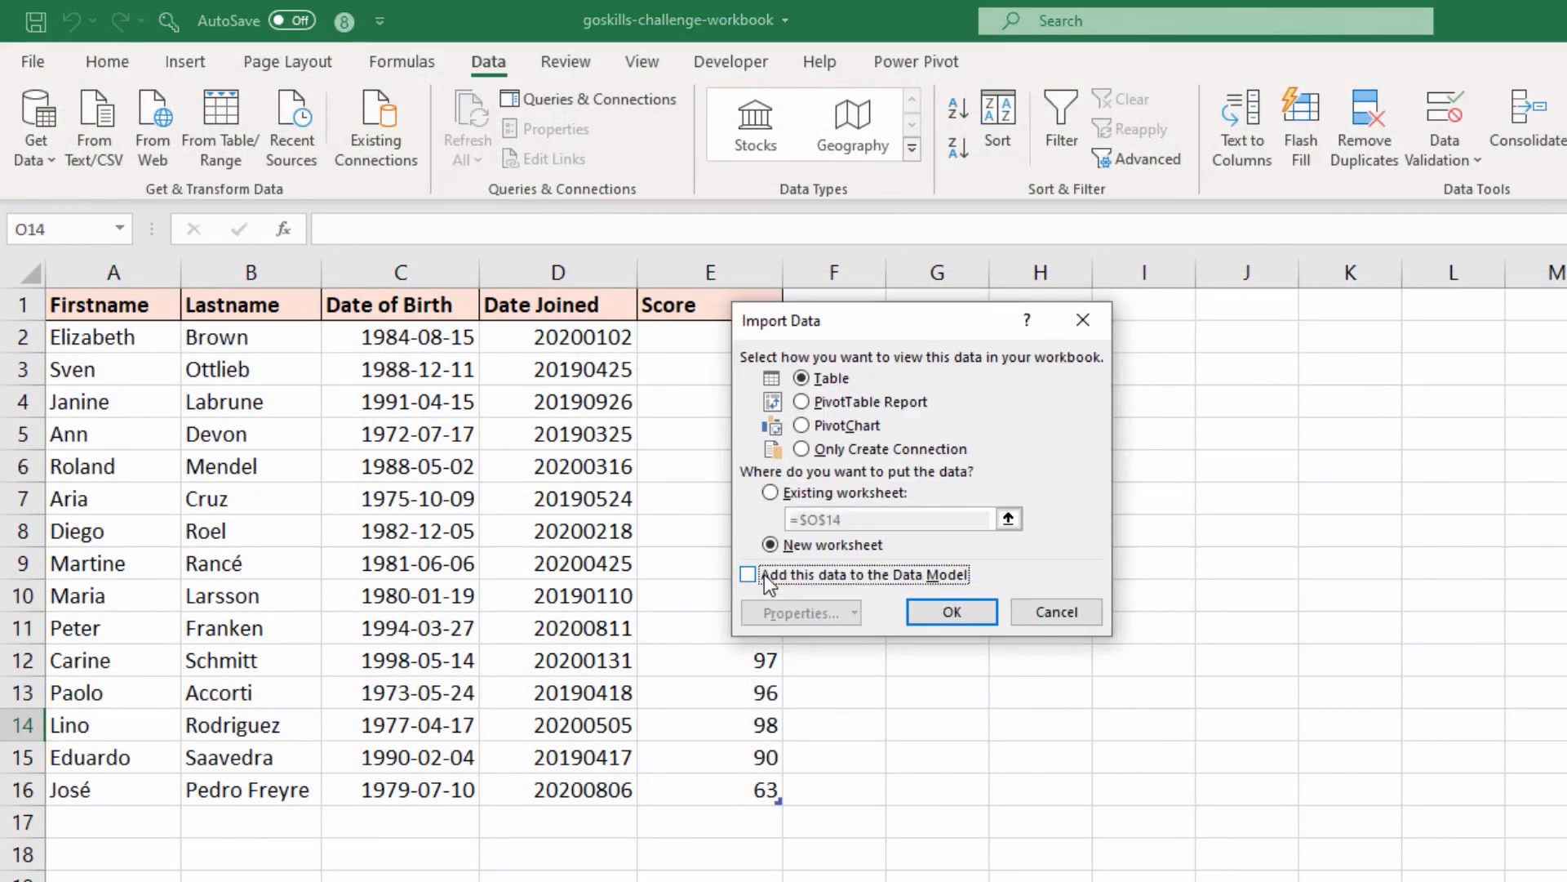
left_click(939, 622)
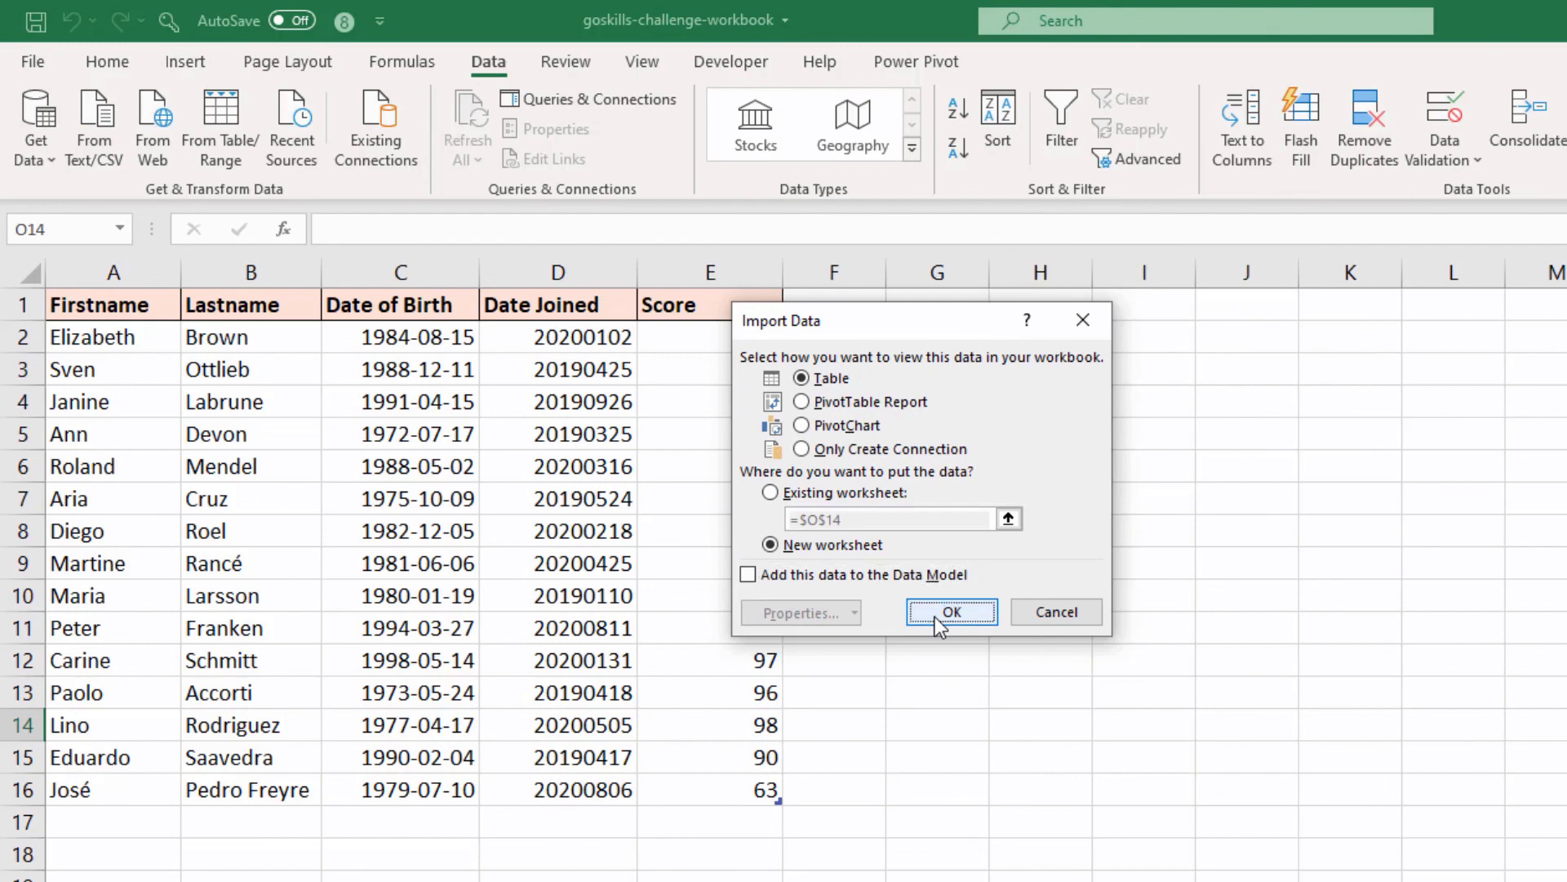